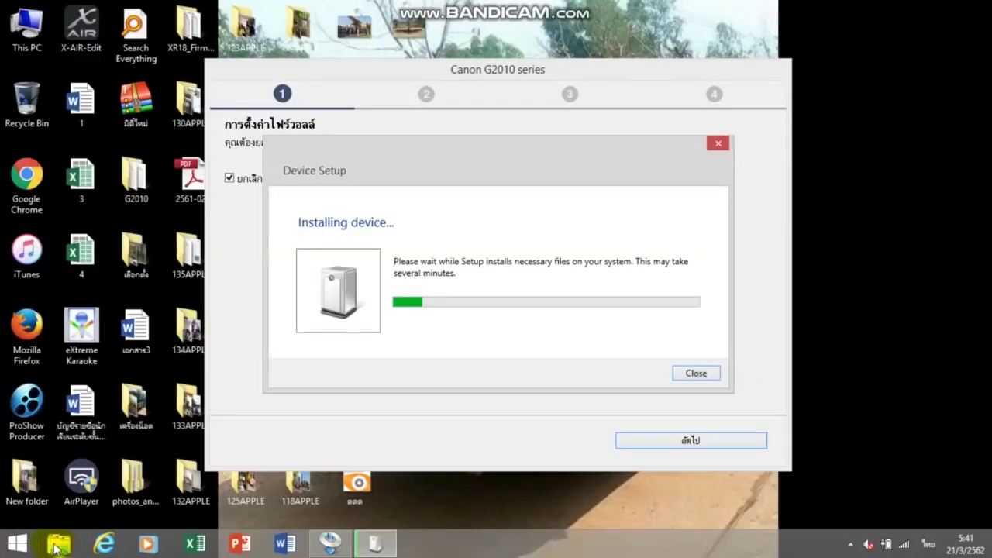
# Step: Open the DVD RW Drive (E:) disc in File Explorer
pyautogui.click(61, 547)
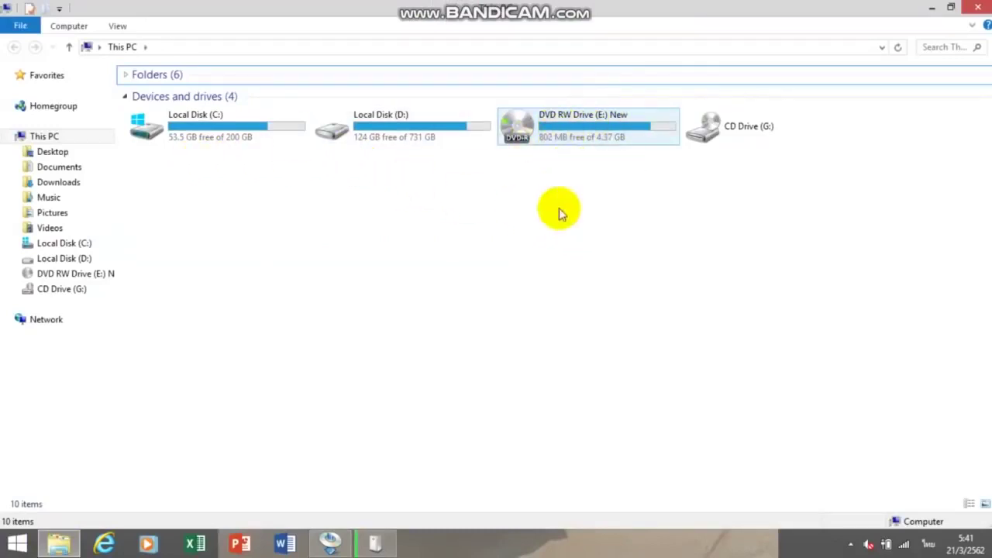
pyautogui.click(560, 137)
pyautogui.rightClick(561, 138)
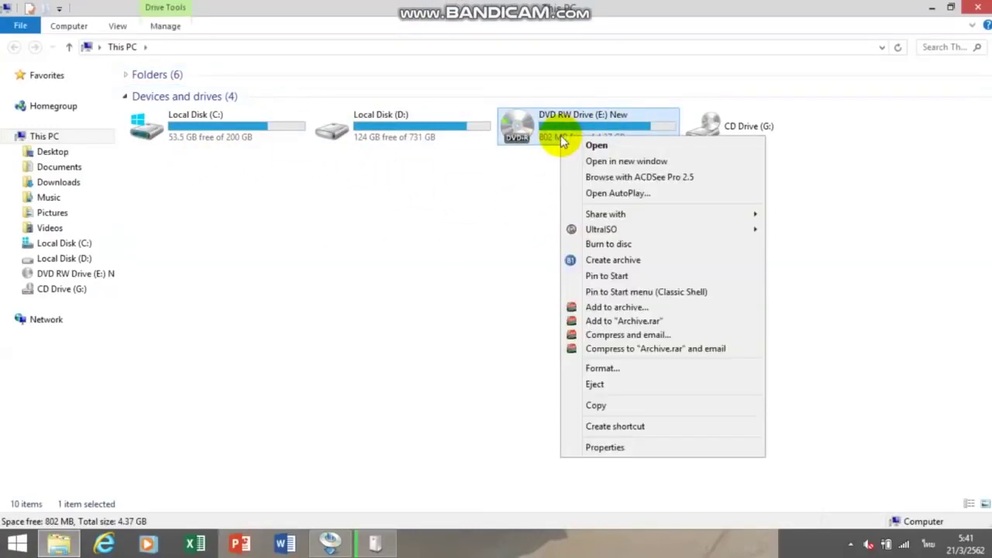
pyautogui.doubleClick(542, 137)
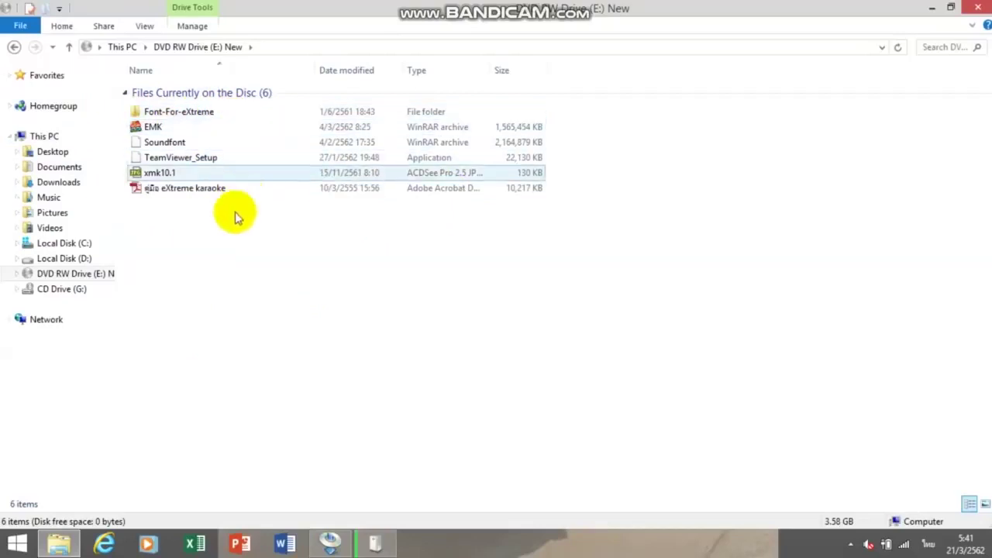
# Step: Examine the eXtreme Karaoke disc's files, including the manual, xmk10.1, TeamViewer_Setup, Soundfont and EMK, and dismiss the malware notification
pyautogui.click(198, 188)
pyautogui.click(172, 173)
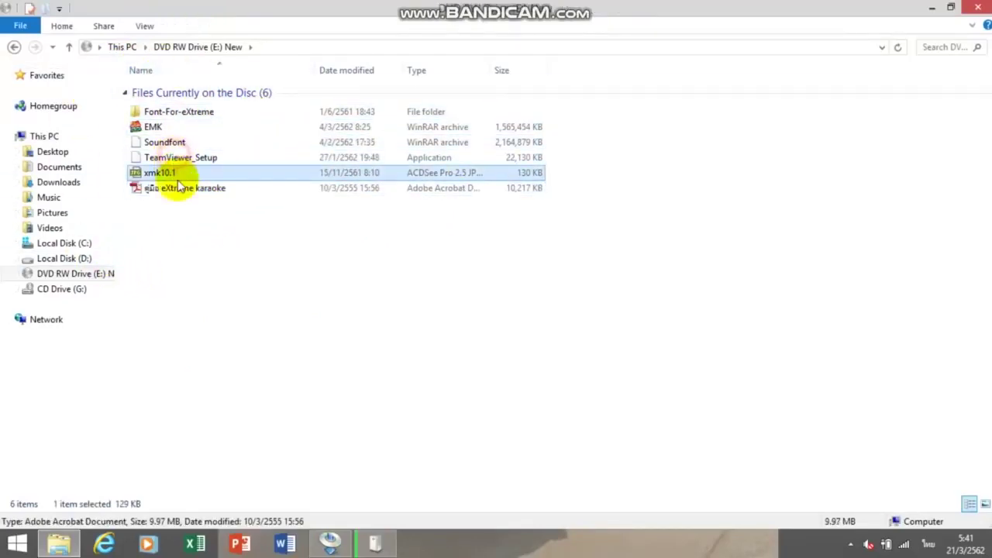
pyautogui.click(163, 156)
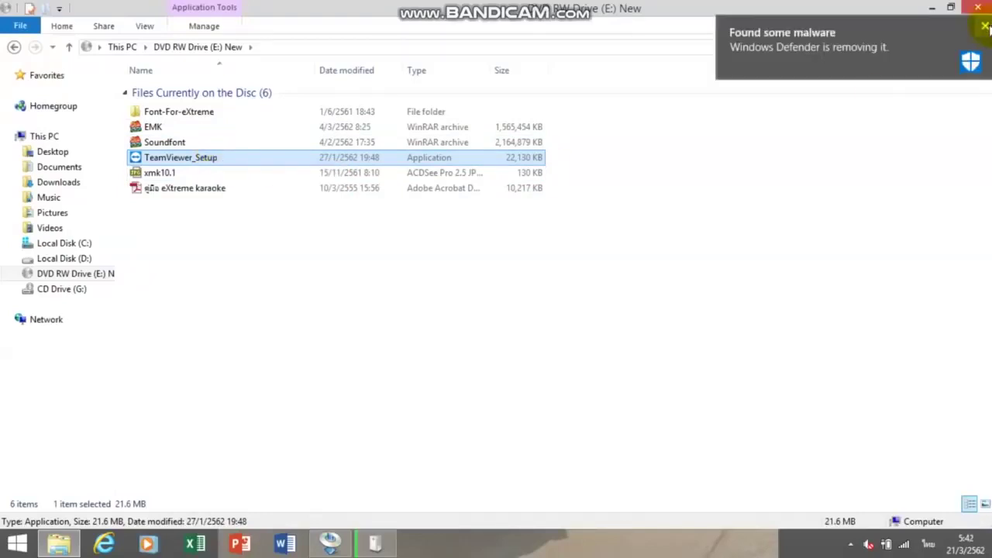
pyautogui.click(984, 27)
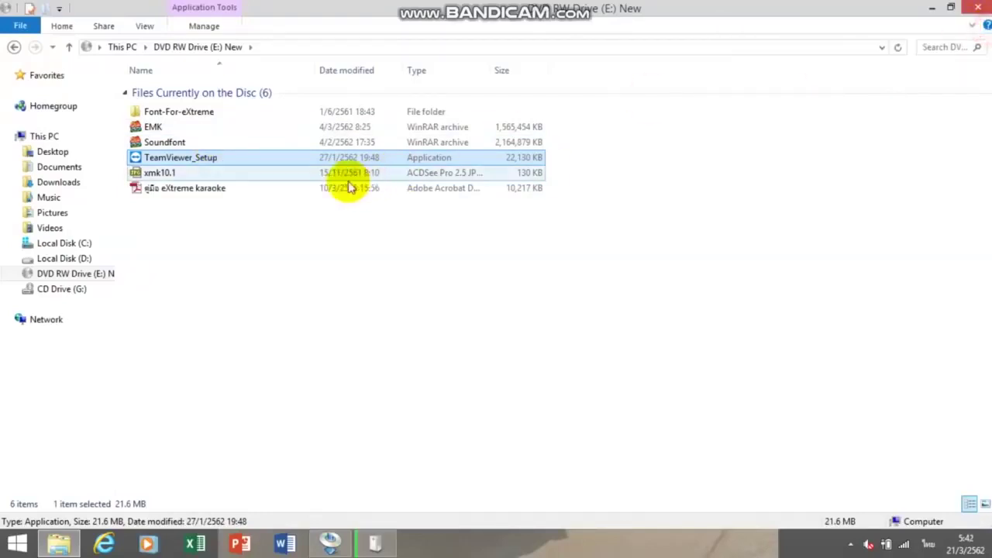
pyautogui.click(166, 143)
pyautogui.click(156, 129)
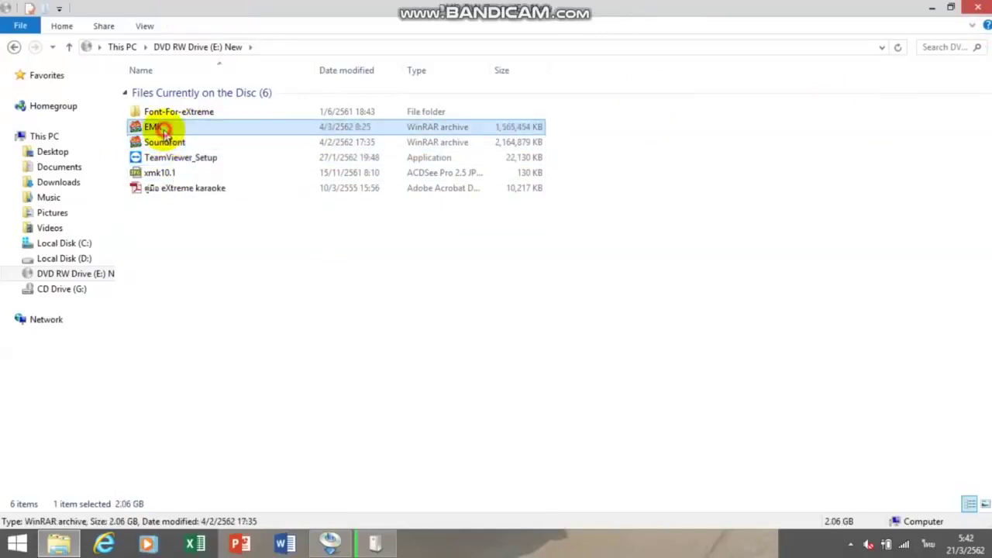
pyautogui.click(197, 250)
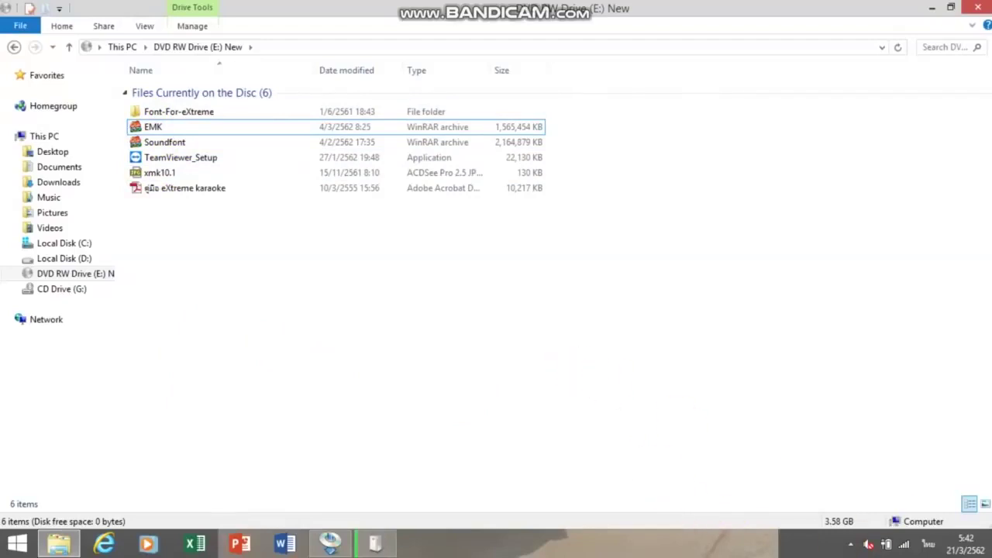
# Step: Switch to Google Chrome, search Google for "เอกตรีมคาราโอเกะ" and open the eXtreme Karaoke index page on Karaoke-Soft.com
pyautogui.click(991, 555)
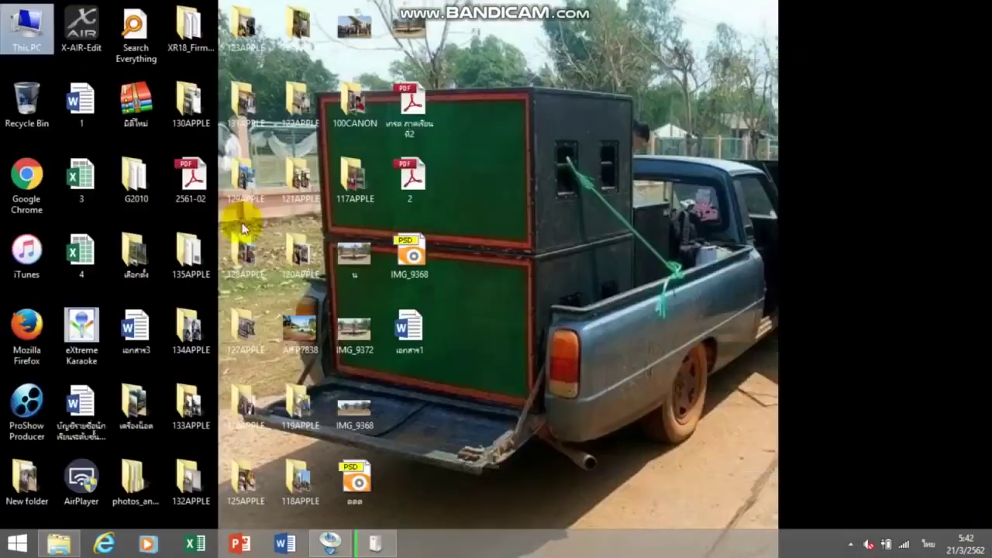
pyautogui.doubleClick(39, 202)
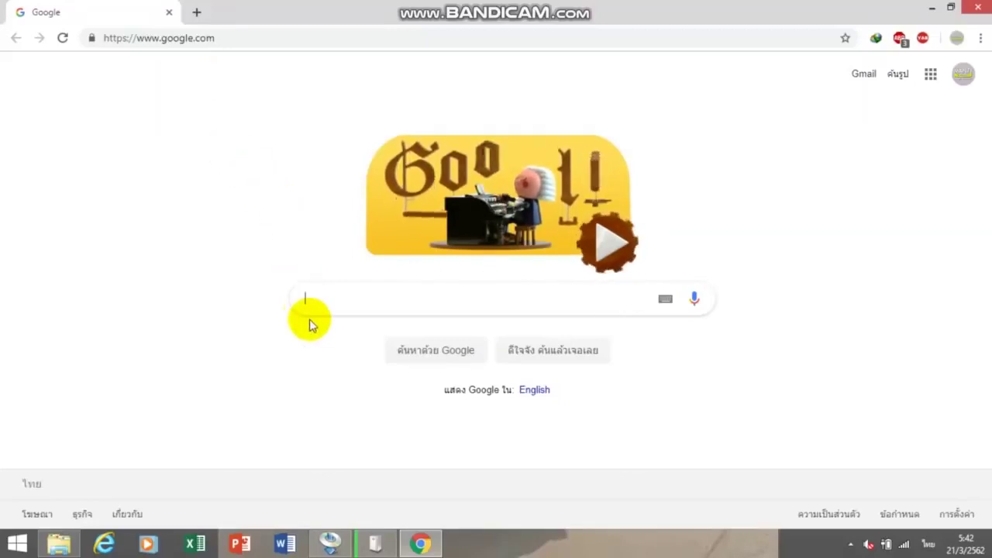
pyautogui.write('เอ')
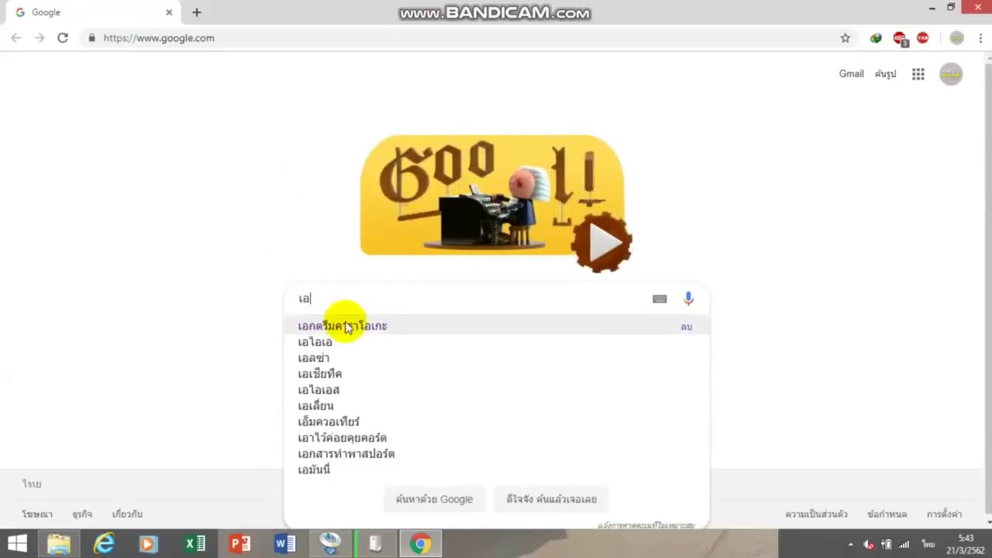
pyautogui.click(347, 327)
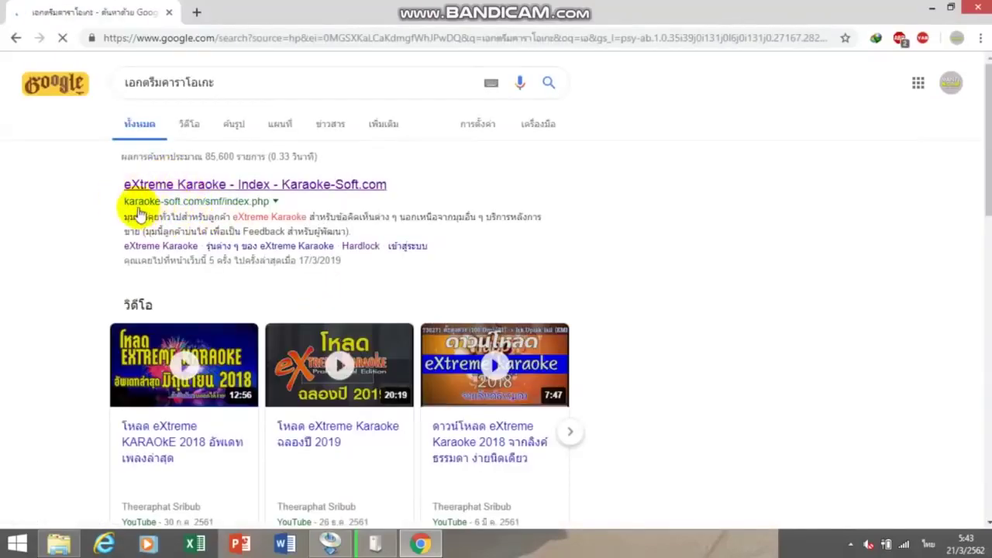
pyautogui.click(217, 186)
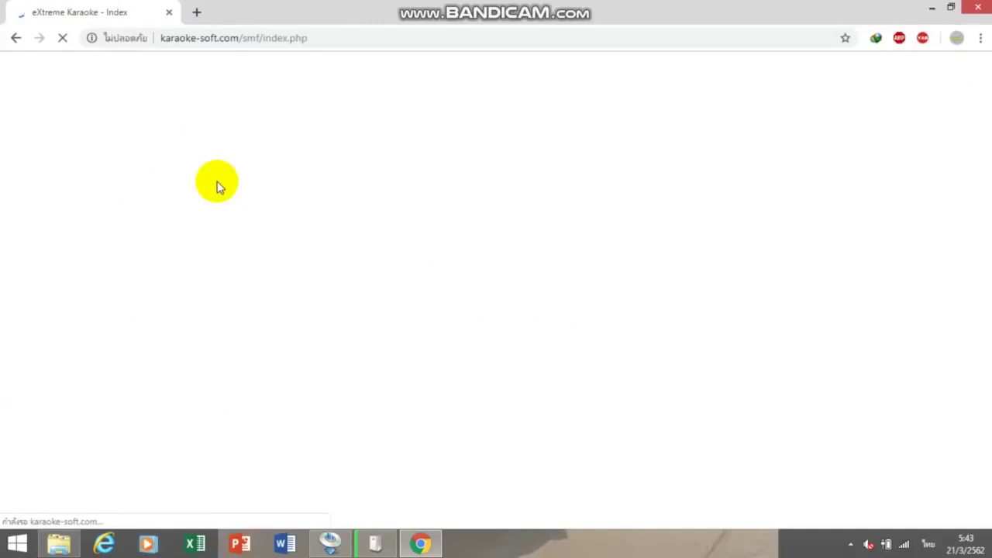
# Step: Follow the v3.0.0.212 Update 2018-10-24 download news link and open the pinned eXtreme Karaoke v3.0.0.212 release topic
pyautogui.scroll(-2, 209, 330)
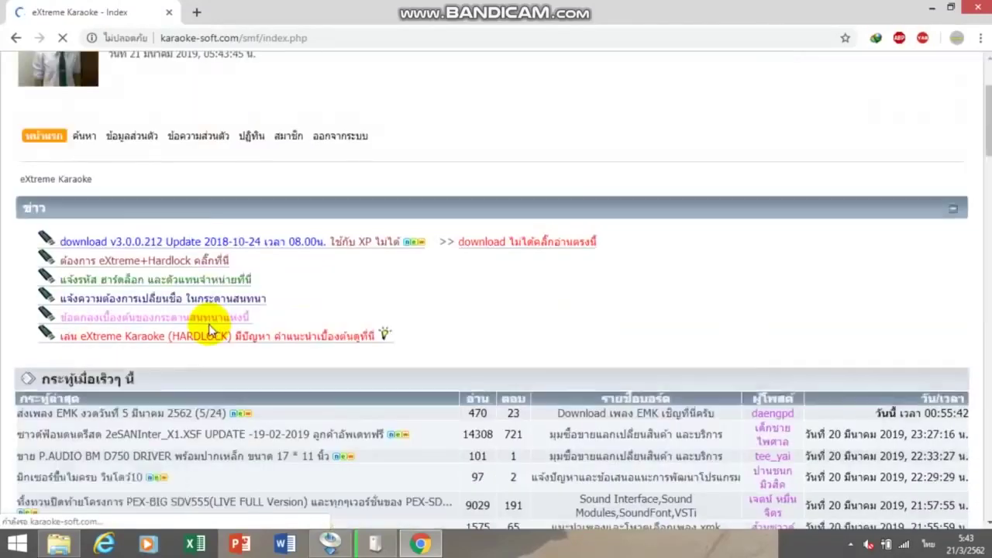
pyautogui.scroll(-2, 209, 330)
pyautogui.scroll(3, 100, 181)
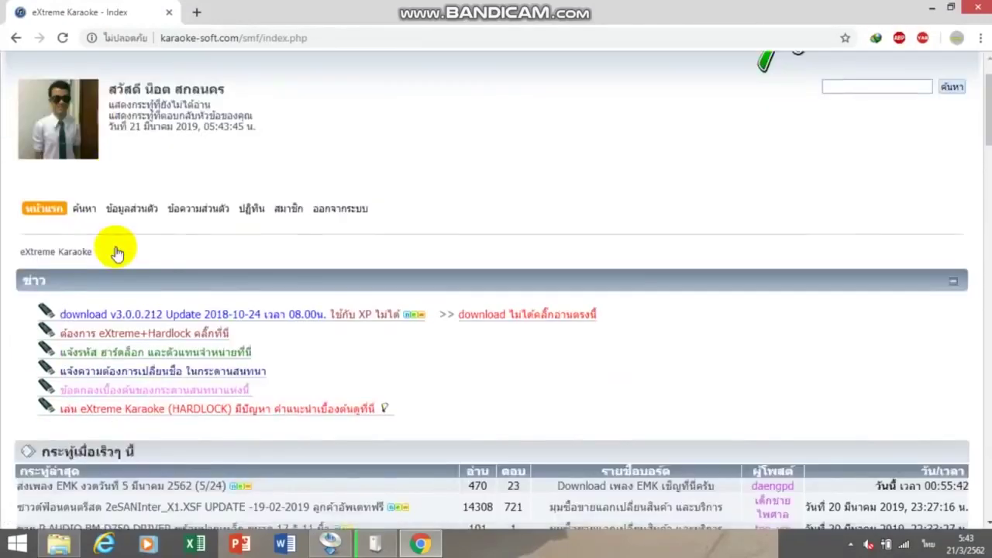
pyautogui.scroll(-1, 116, 252)
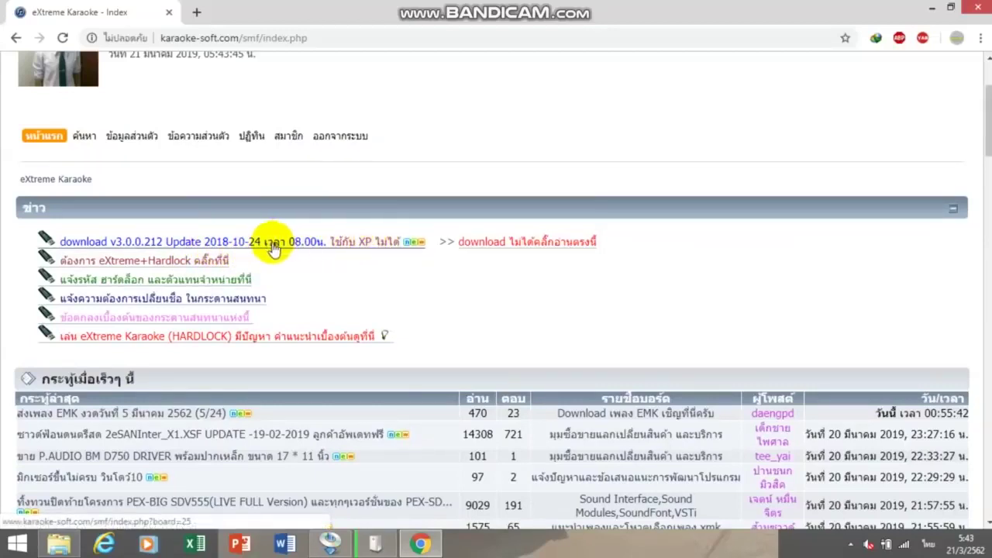
pyautogui.click(349, 245)
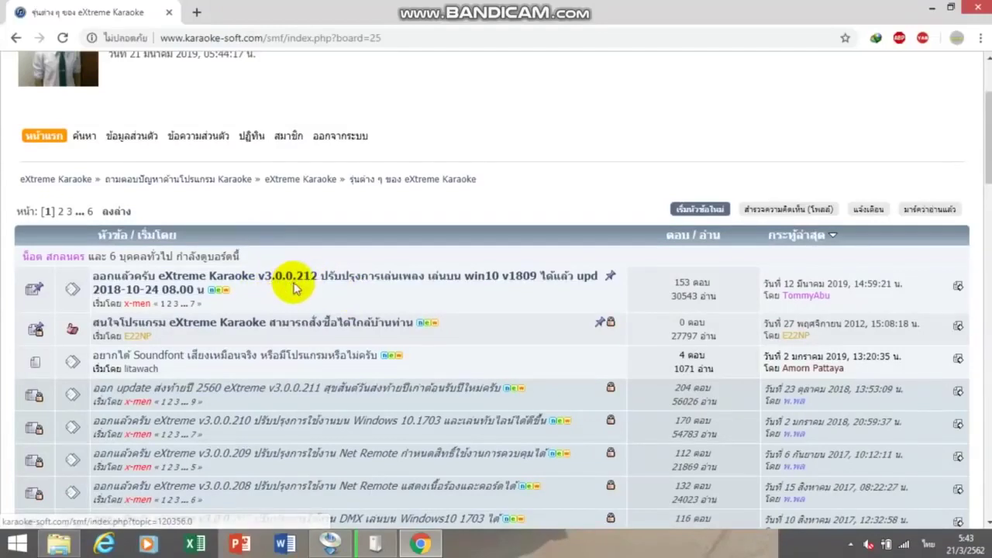
pyautogui.click(370, 283)
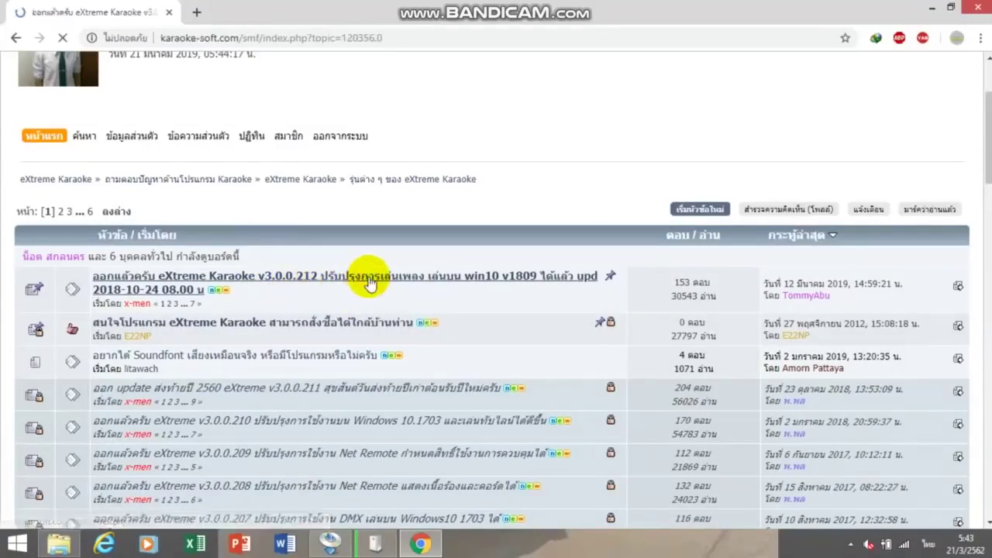
# Step: Examine the topic's v3.0.0.212 download options for Hardlock dongles that need a driver and for the new No Driver type
pyautogui.scroll(-6, 347, 278)
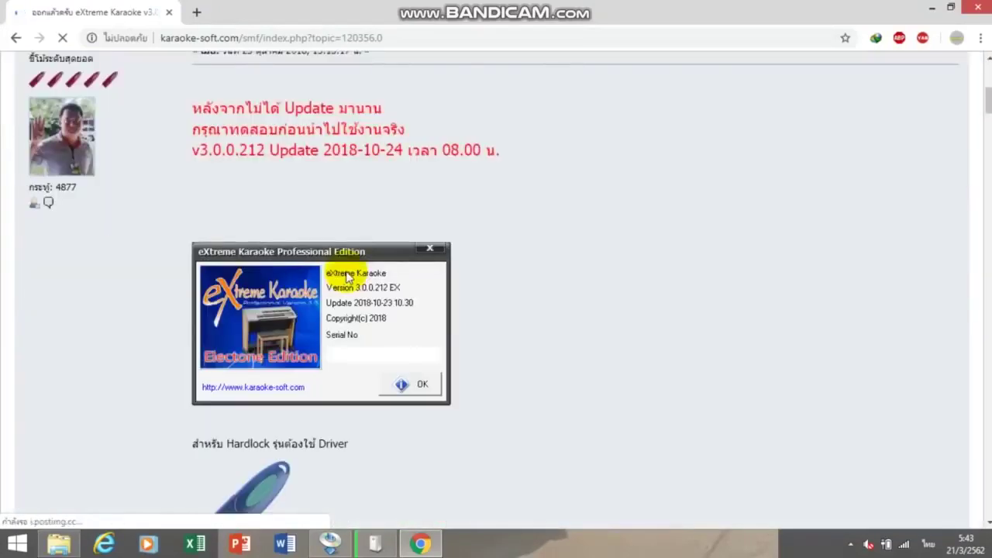
pyautogui.scroll(-2, 346, 275)
pyautogui.scroll(-3, 344, 268)
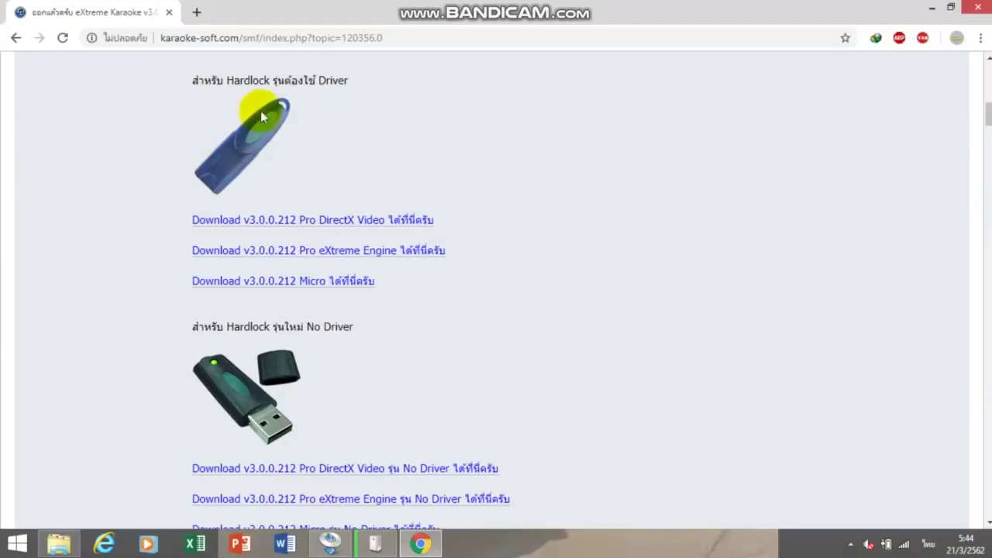
pyautogui.moveTo(287, 80); pyautogui.dragTo(365, 102)
pyautogui.click(366, 106)
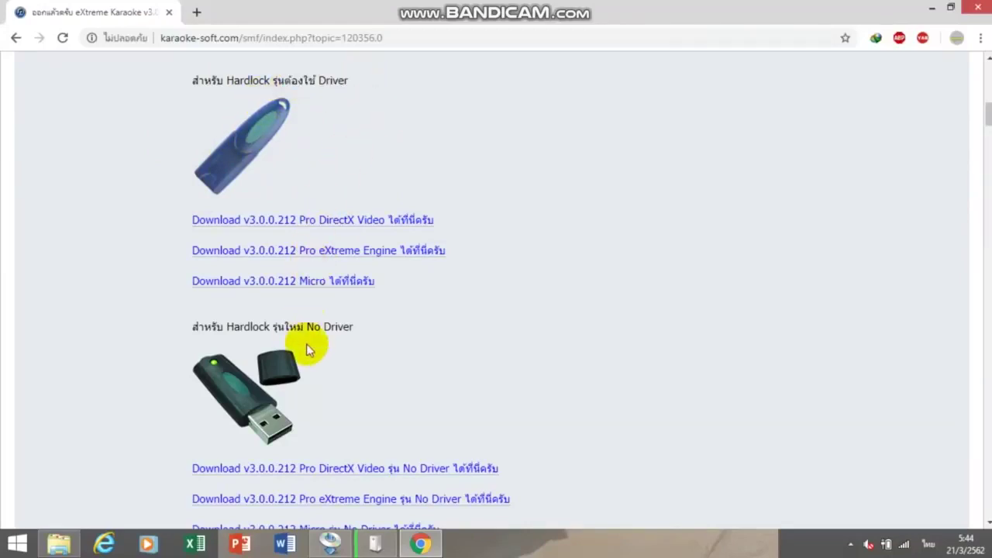
pyautogui.scroll(-1, 303, 351)
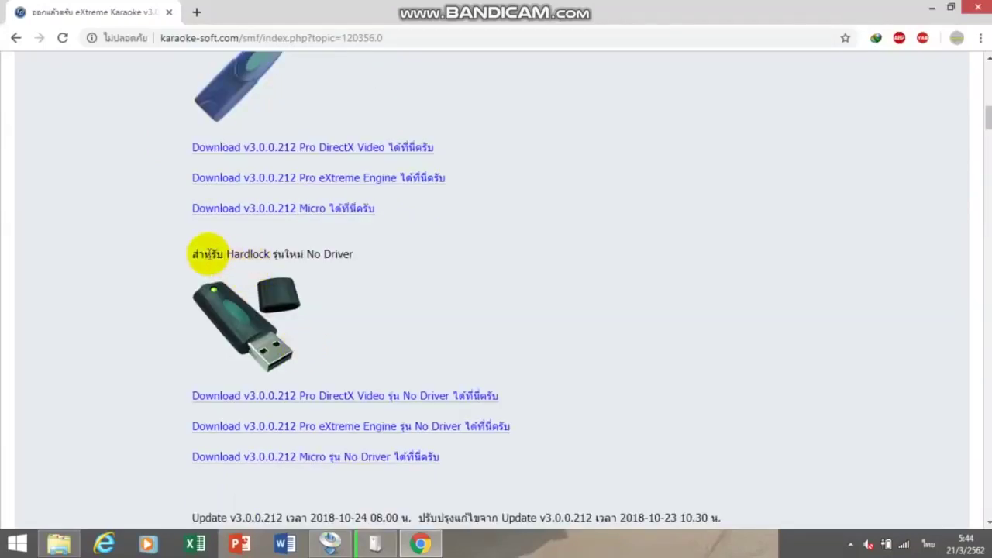
pyautogui.moveTo(195, 255); pyautogui.dragTo(332, 255)
pyautogui.click(333, 254)
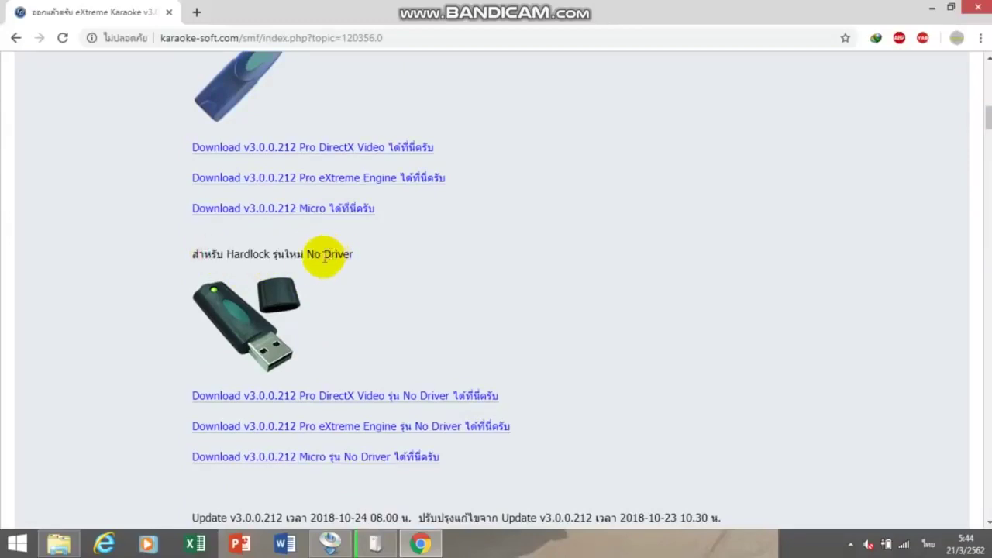
pyautogui.moveTo(216, 254); pyautogui.dragTo(325, 255)
pyautogui.click(326, 256)
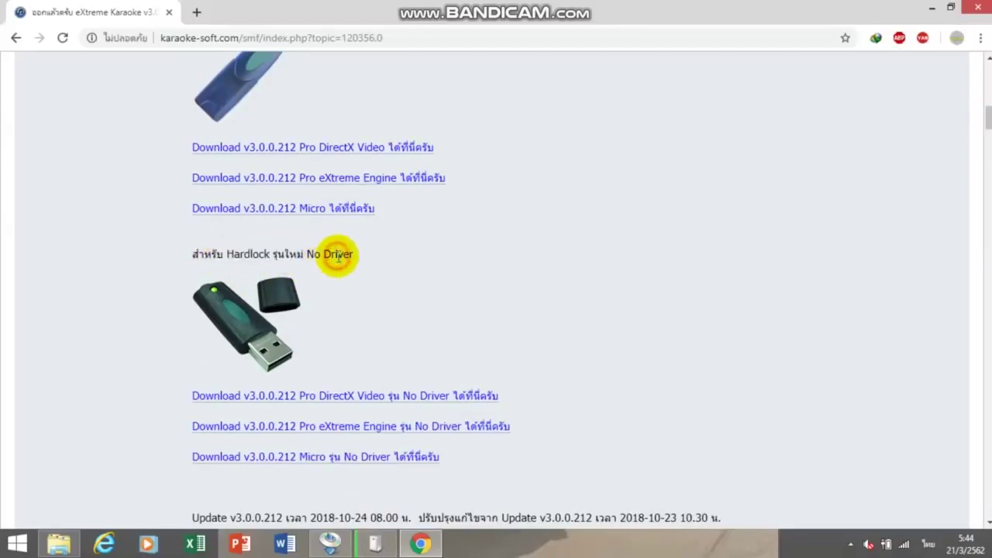
pyautogui.scroll(-1, 337, 256)
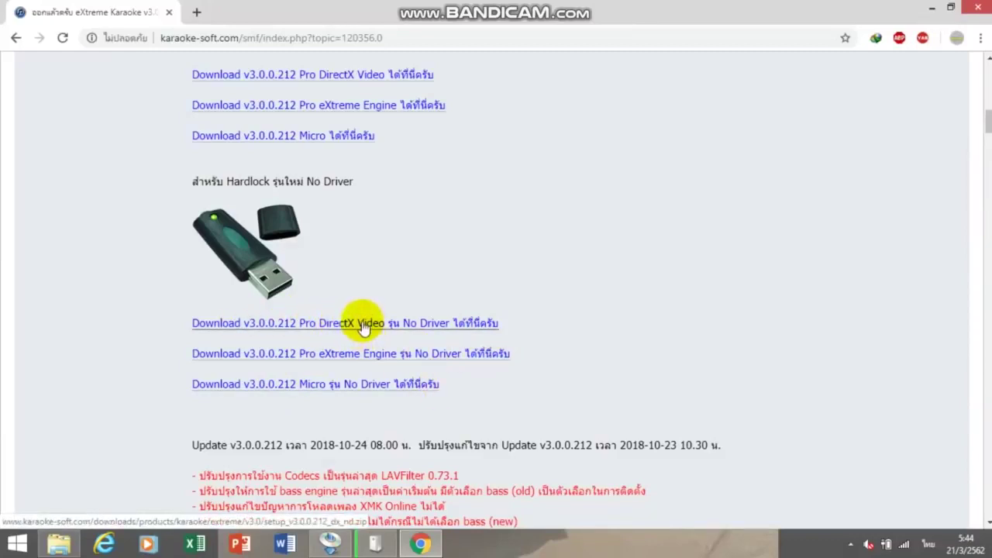
# Step: Start downloading the v3.0.0.212 Pro DirectX Video No Driver setup, choosing the Desktop as the save folder
pyautogui.click(348, 395)
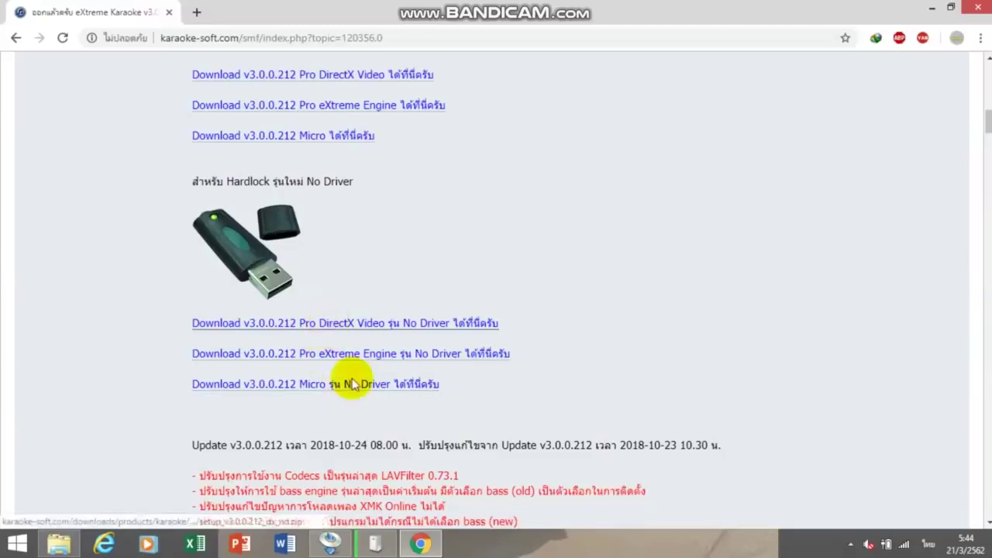
pyautogui.click(330, 332)
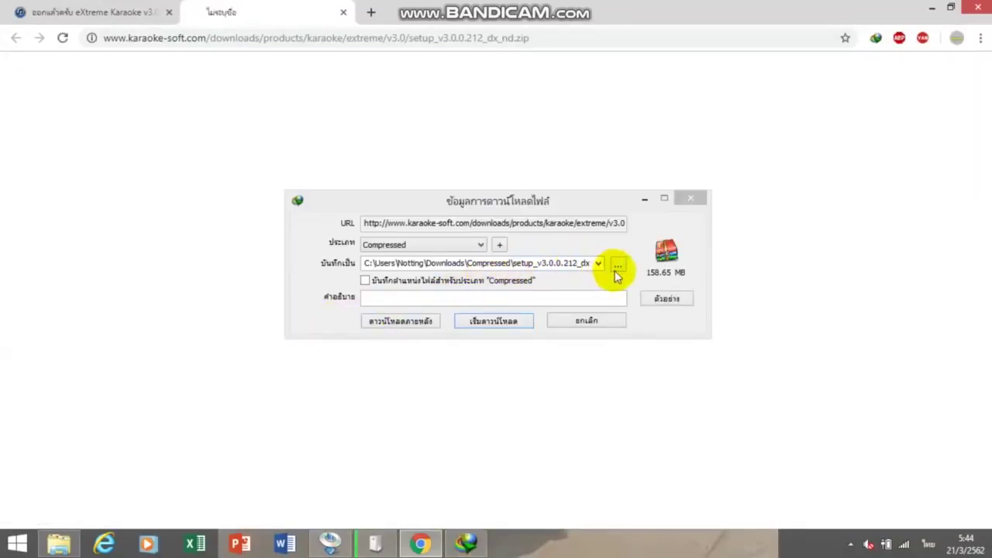
pyautogui.click(617, 266)
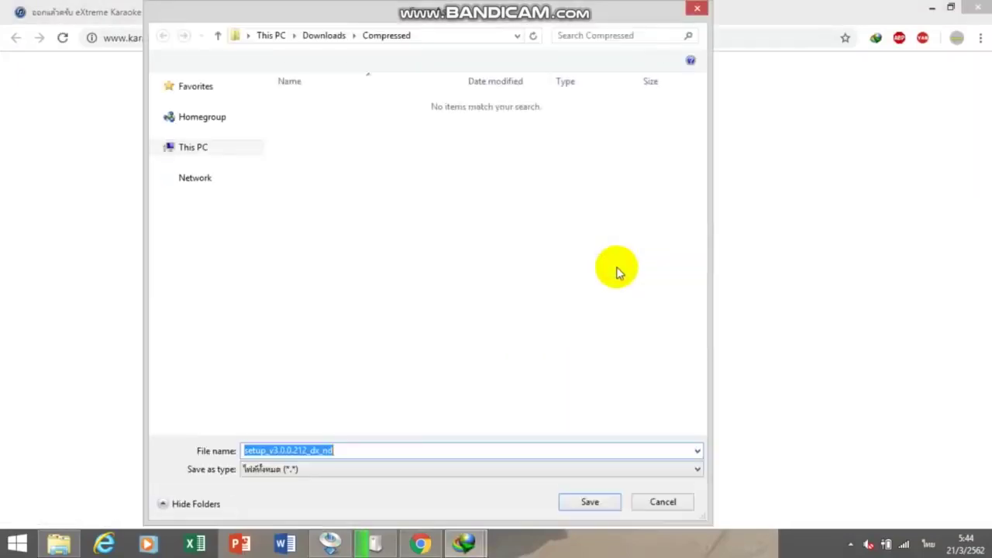
pyautogui.click(201, 163)
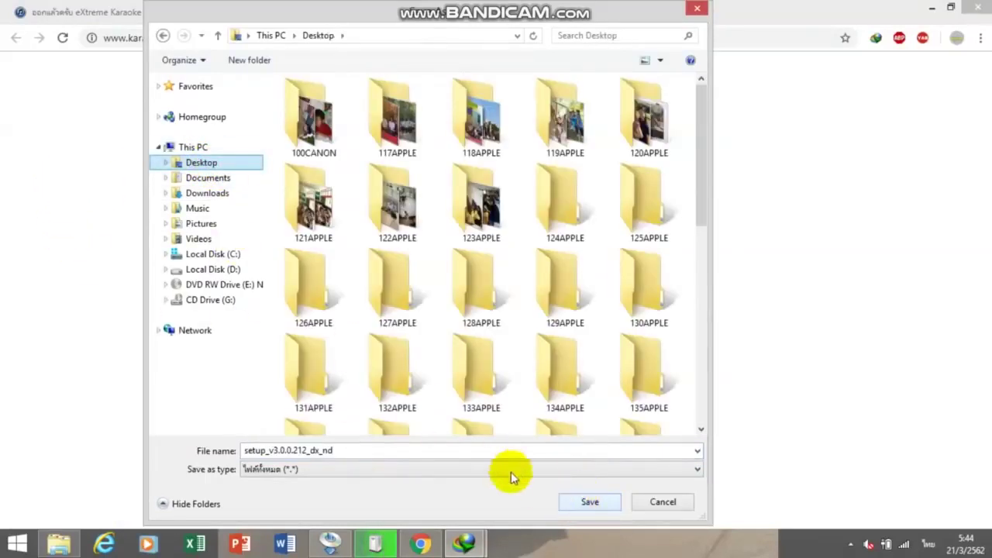
pyautogui.click(597, 505)
pyautogui.click(591, 503)
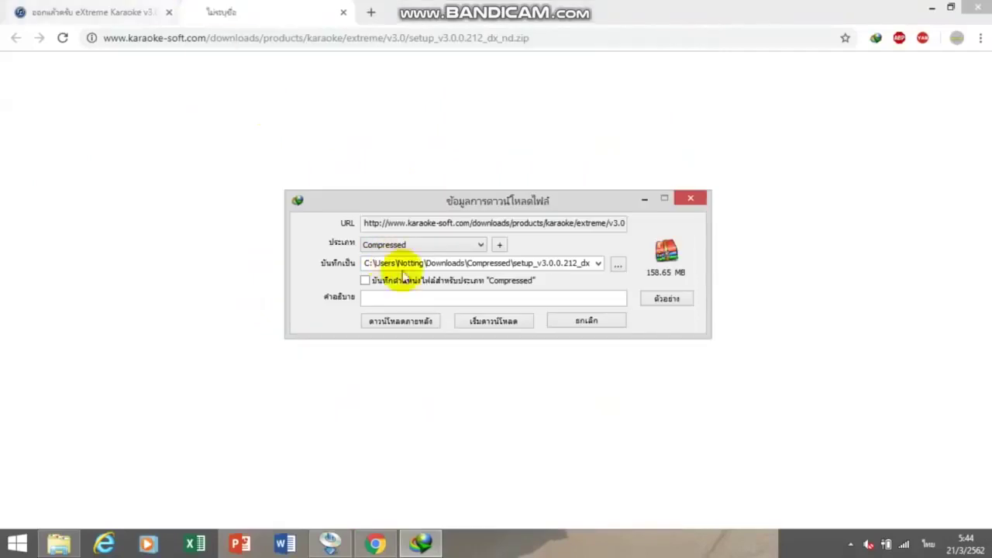
pyautogui.click(490, 325)
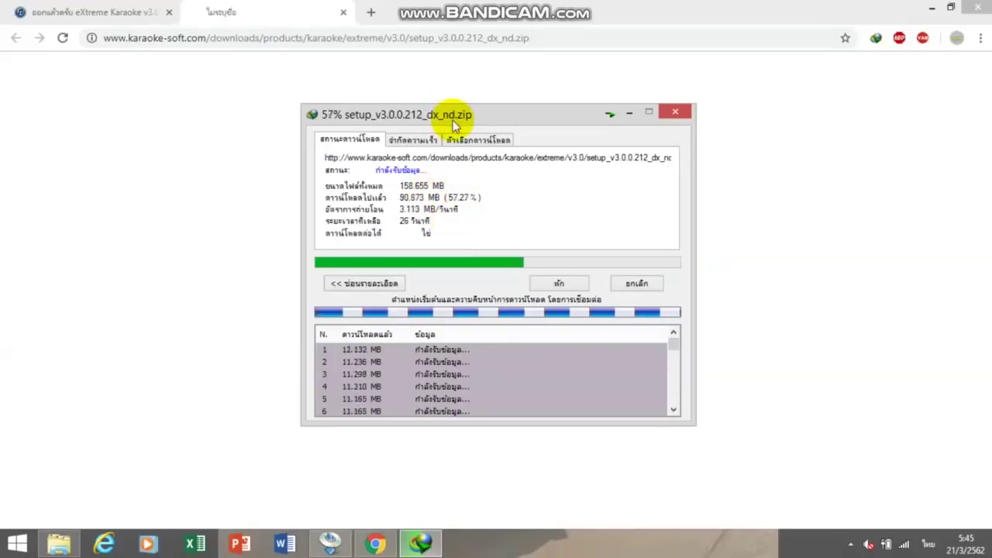
# Step: Close the blank download page, minimise the browser and continue the Canon G2010 series setup past the firewall settings
pyautogui.click(343, 12)
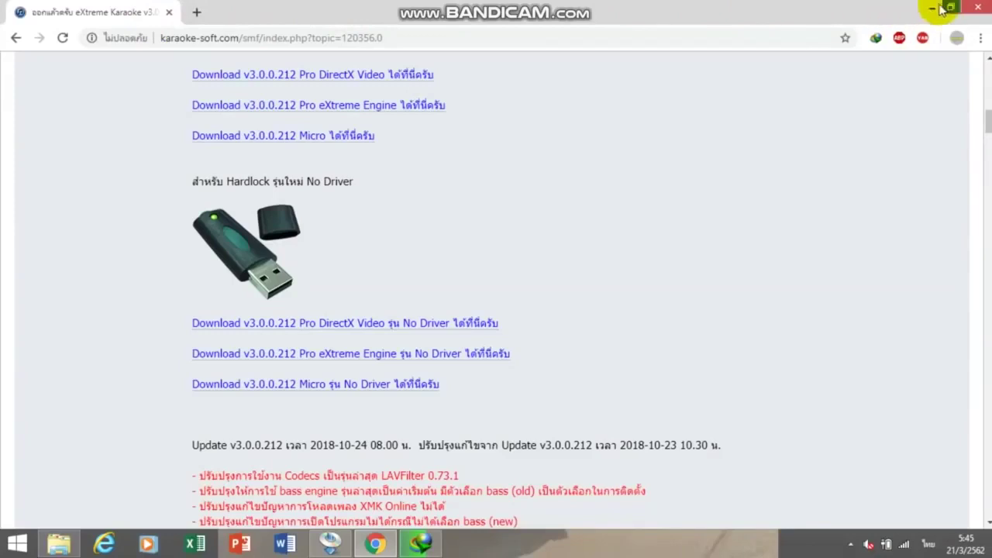
pyautogui.click(934, 9)
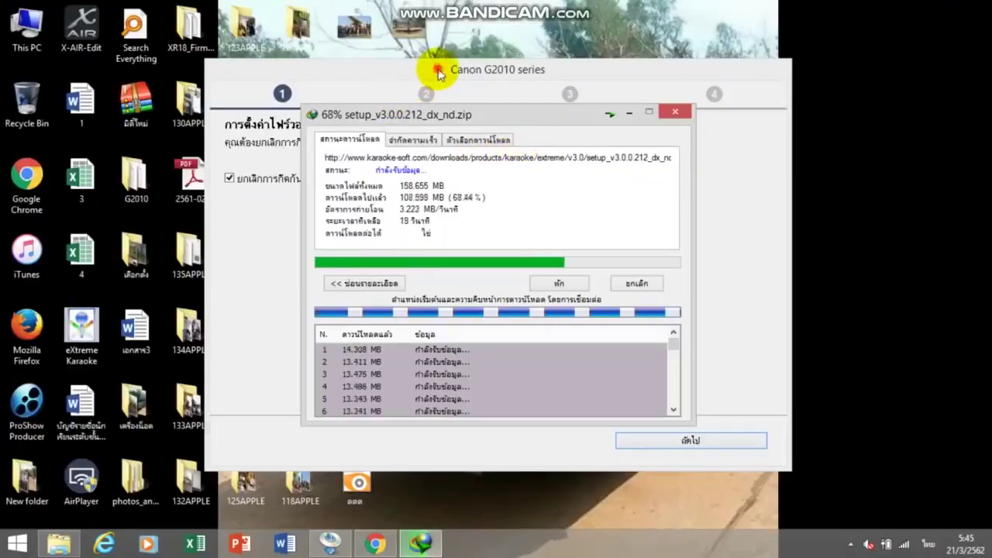
pyautogui.click(439, 71)
pyautogui.click(647, 439)
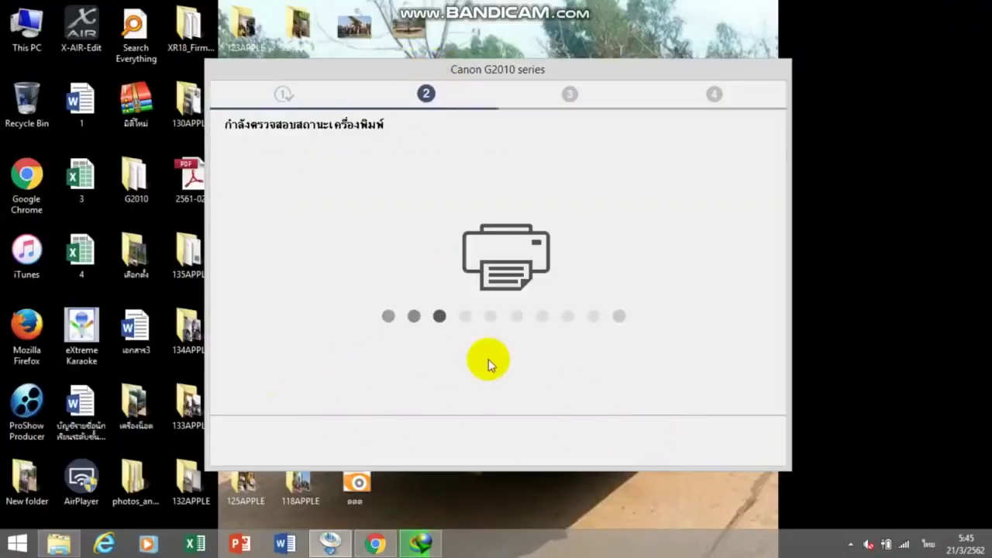
# Step: Open the downloaded setup_v3.0.0.212_dx_nd.zip archive and run setup_dx_nd.exe from it
pyautogui.click(370, 545)
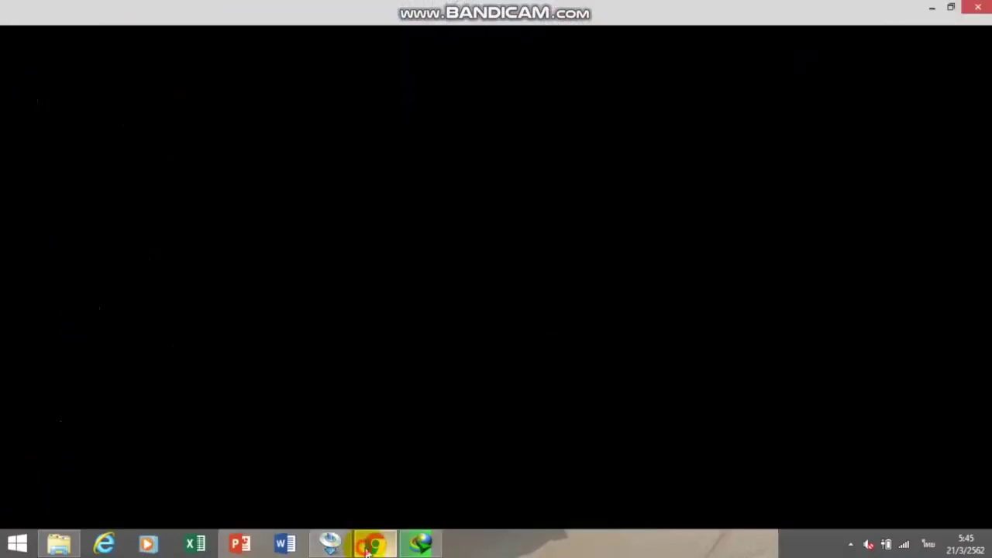
pyautogui.click(370, 545)
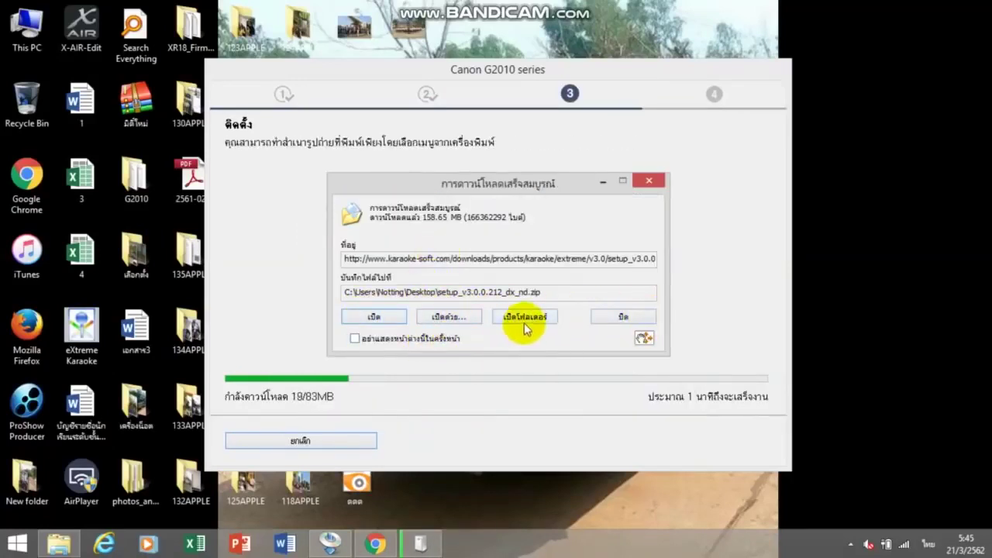
pyautogui.click(385, 319)
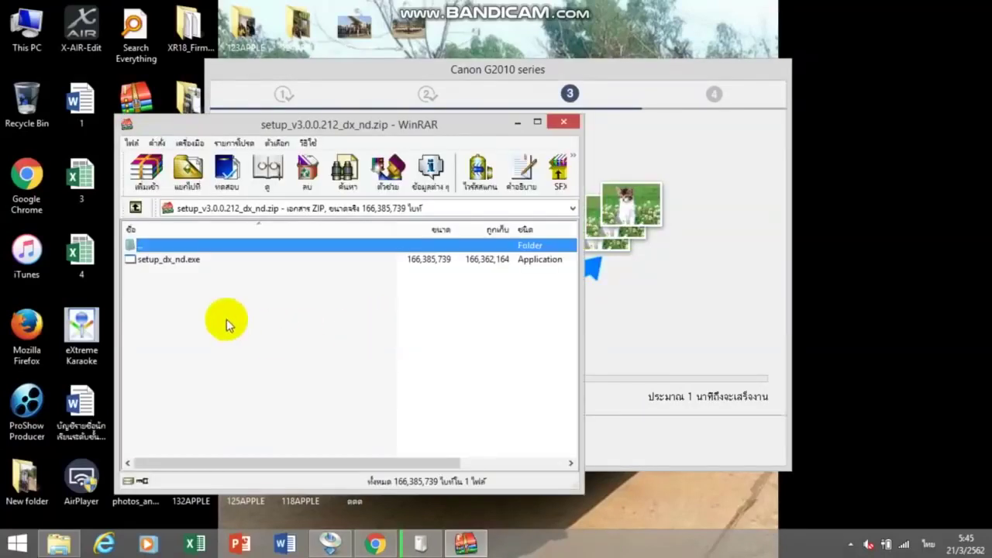
pyautogui.click(178, 262)
pyautogui.rightClick(179, 264)
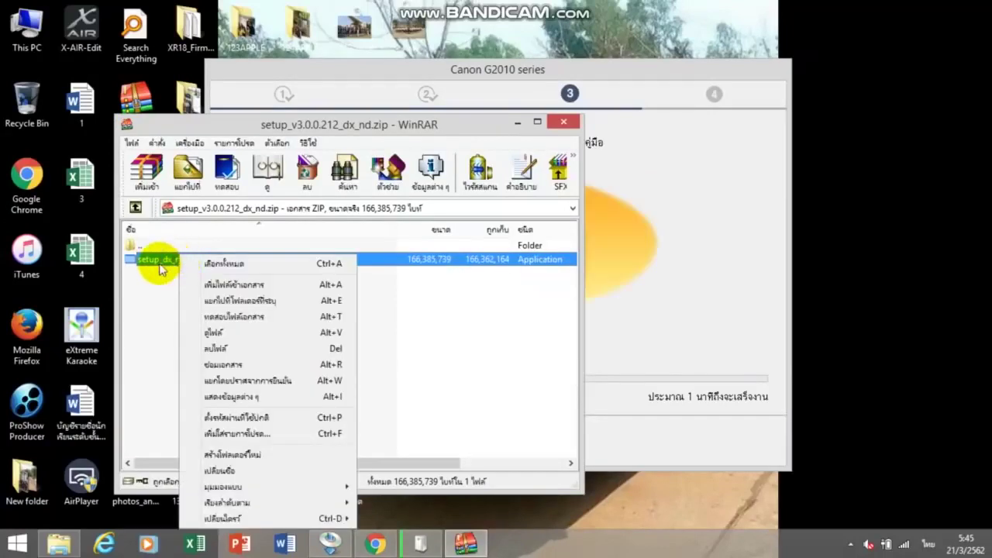
pyautogui.click(157, 265)
pyautogui.click(166, 285)
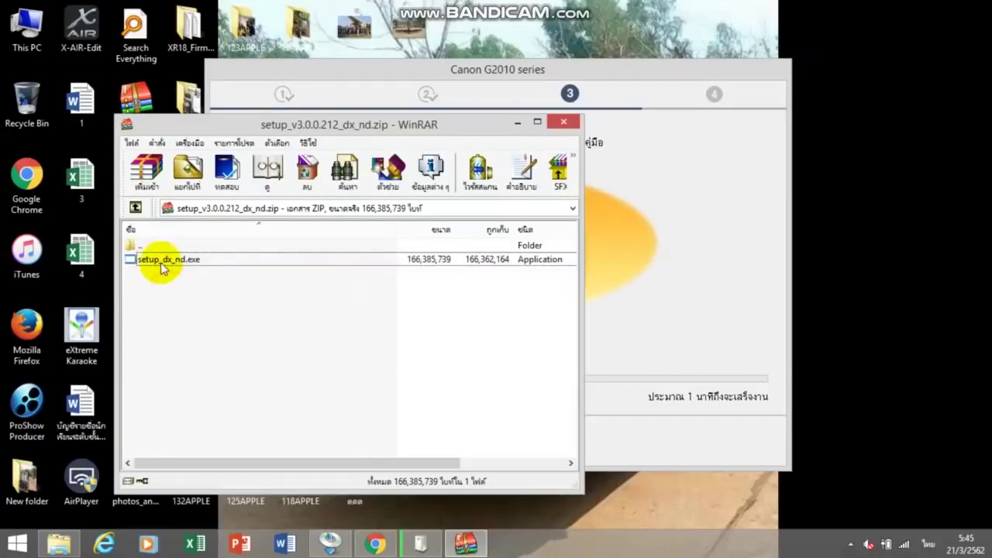
pyautogui.doubleClick(162, 262)
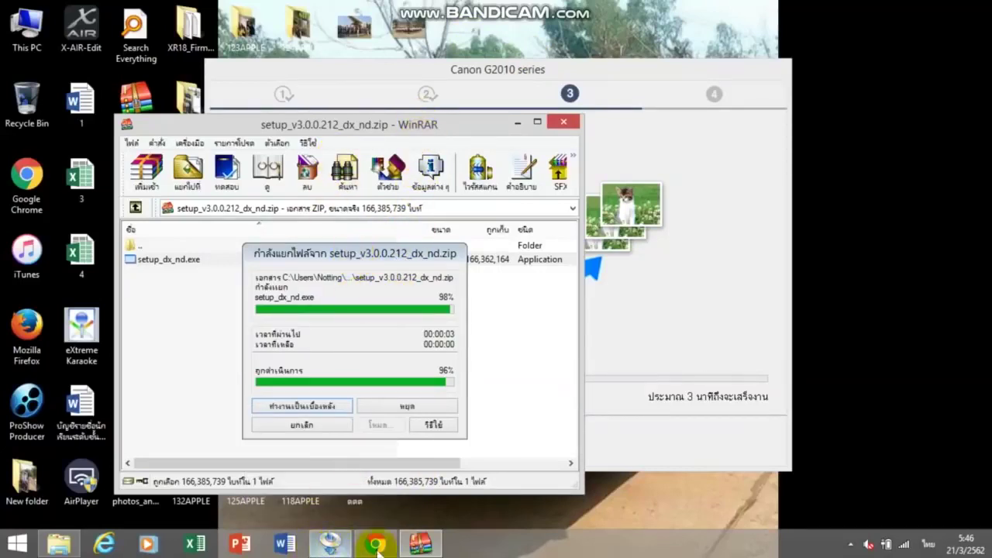
# Step: Check the Canon setup's progress, then return to the v3.0.0.212 forum topic in Chrome and open the forum's home page
pyautogui.click(331, 547)
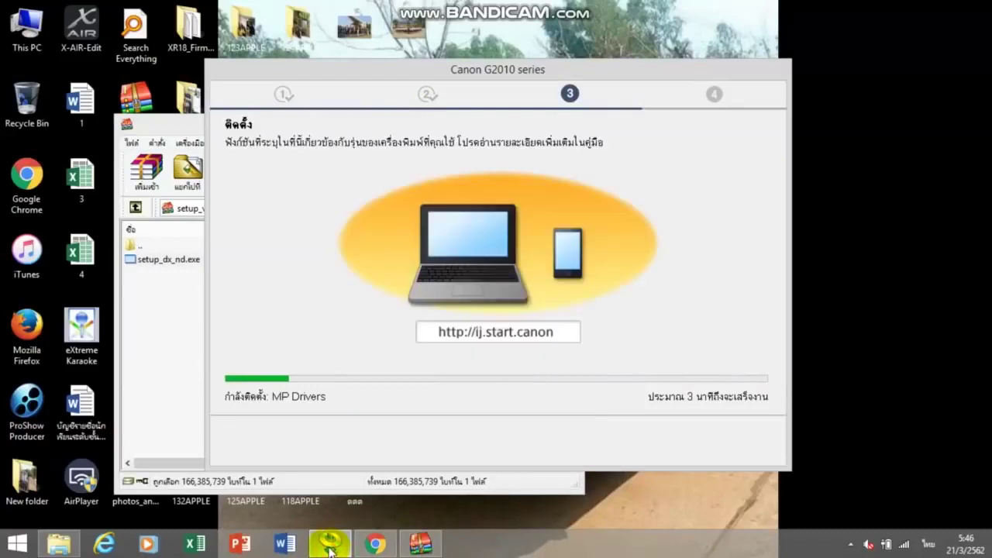
pyautogui.click(375, 545)
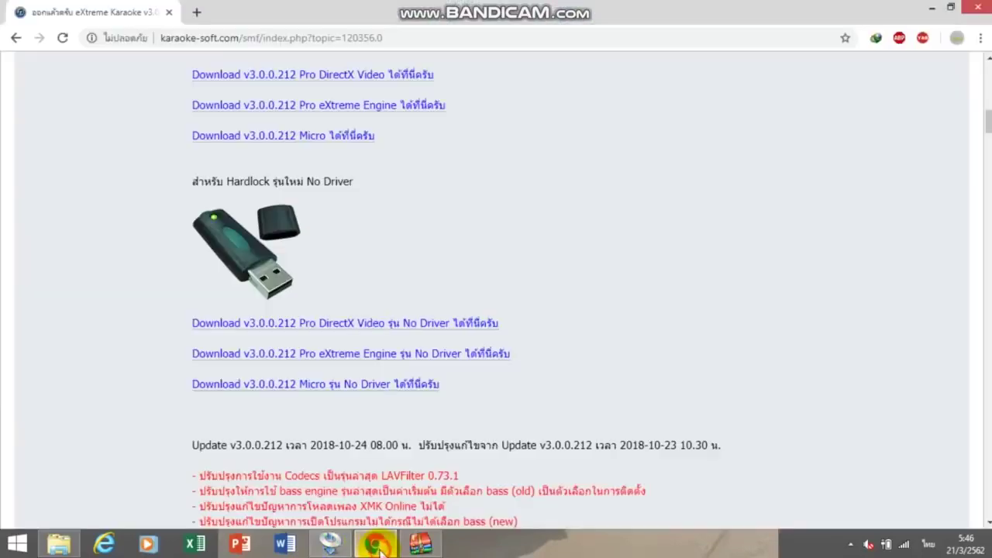
pyautogui.click(411, 546)
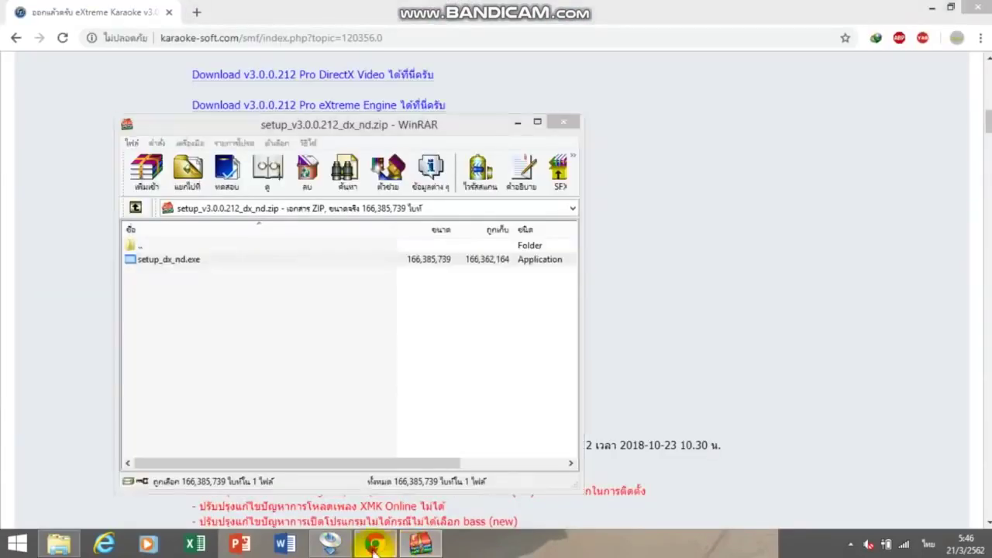
pyautogui.click(375, 546)
pyautogui.scroll(5, 394, 279)
pyautogui.scroll(10, 394, 276)
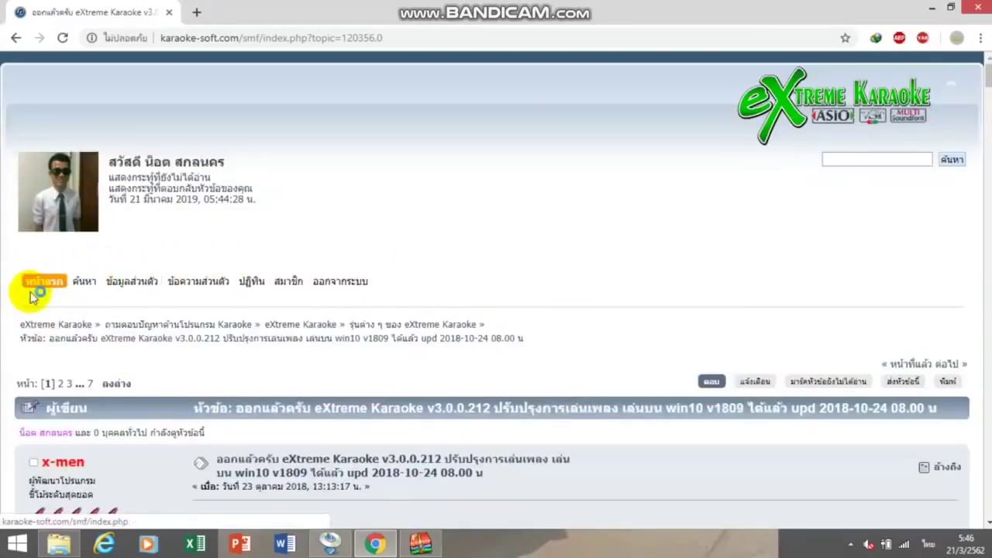
pyautogui.click(65, 287)
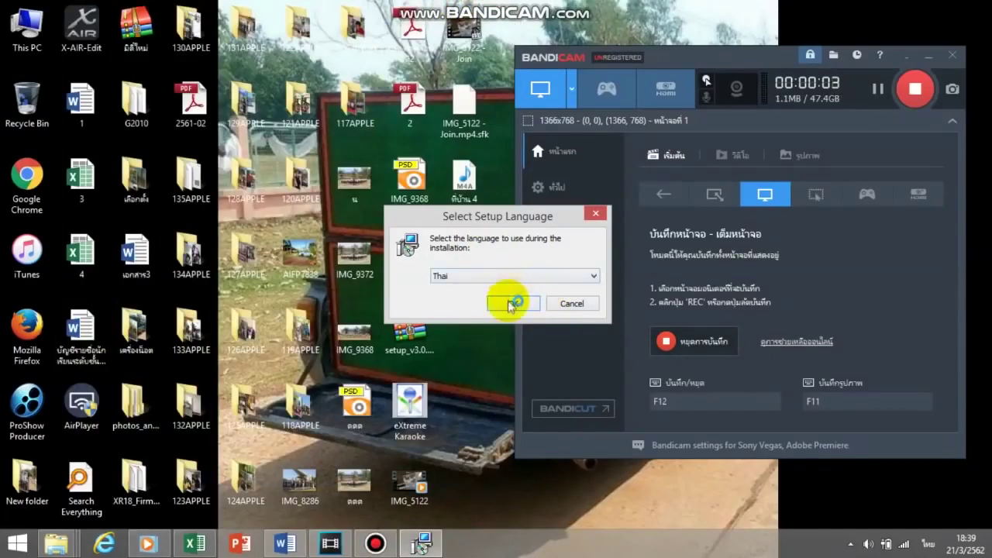
# Step: Start the eXtreme Karaoke Player setup with Thai as the language and minimise the Bandicam window
pyautogui.click(514, 276)
pyautogui.click(516, 284)
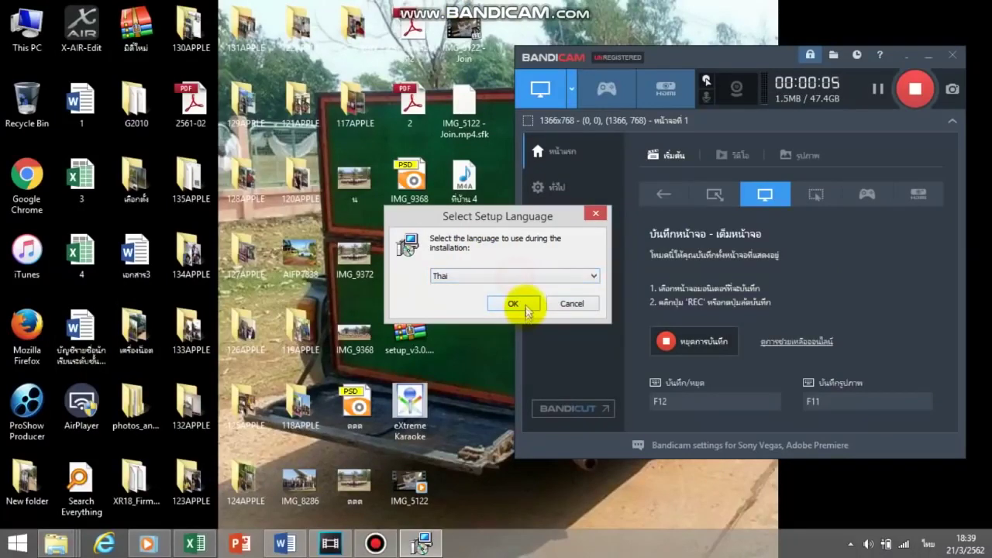
pyautogui.click(526, 308)
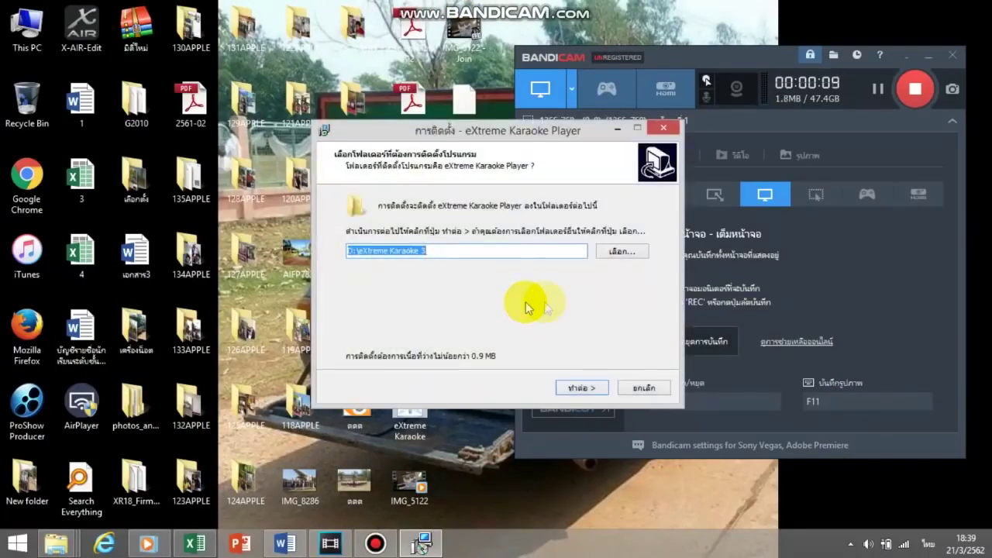
pyautogui.click(905, 56)
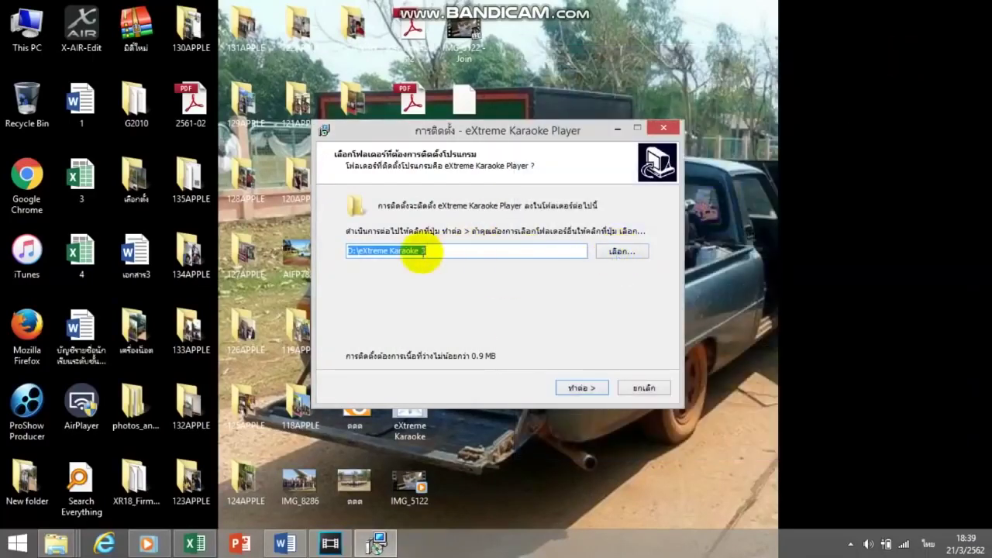
# Step: Choose D:\eXtreme Karaoke 3 on Local Disk (D:) as the installation folder and continue to the component selection
pyautogui.click(606, 251)
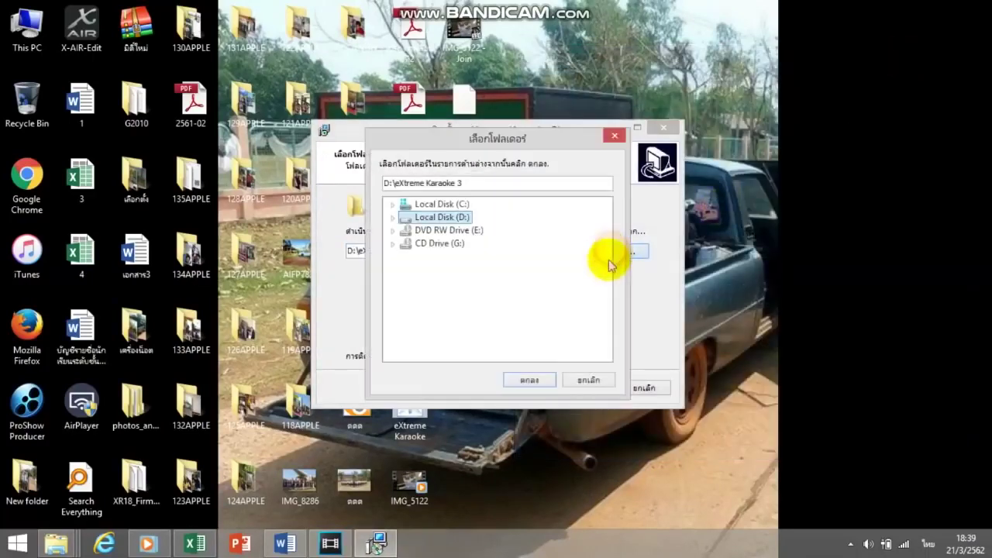
pyautogui.click(463, 217)
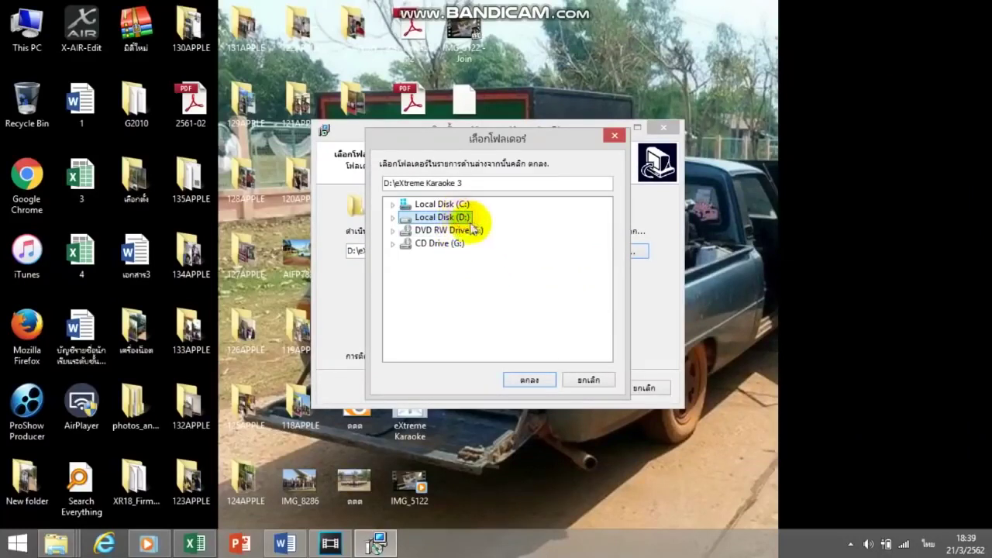
pyautogui.click(530, 379)
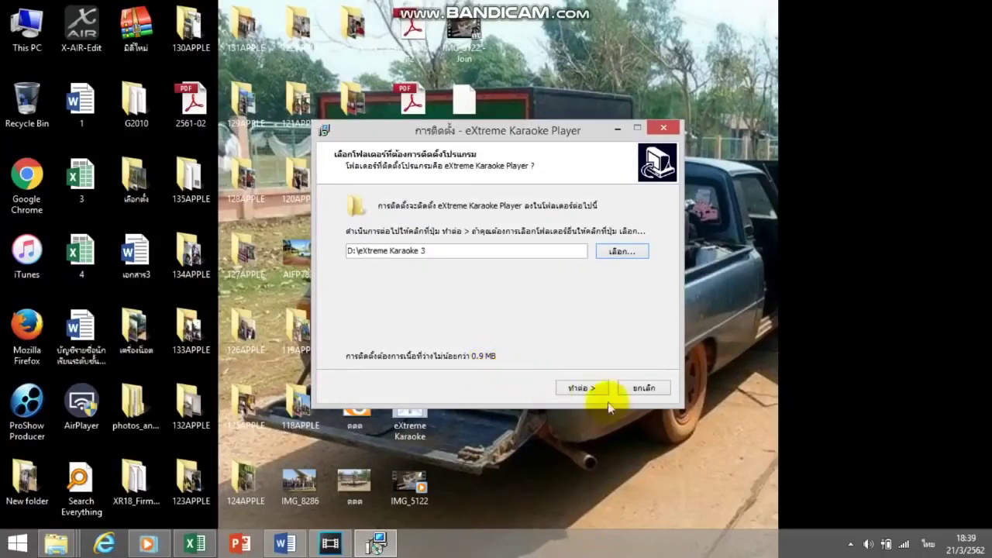
pyautogui.click(581, 388)
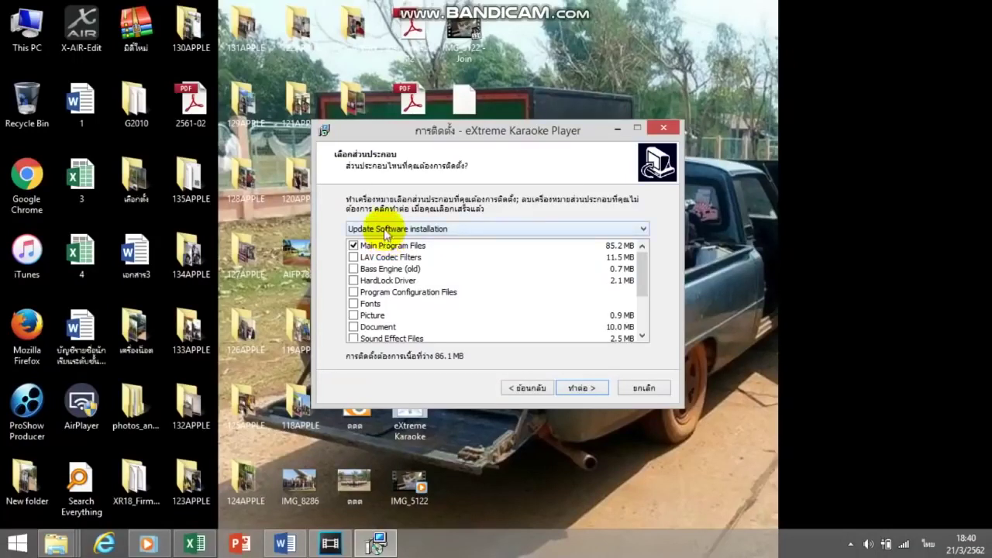
# Step: Try the Full installation type for the components and switch back to Update Software installation
pyautogui.click(461, 229)
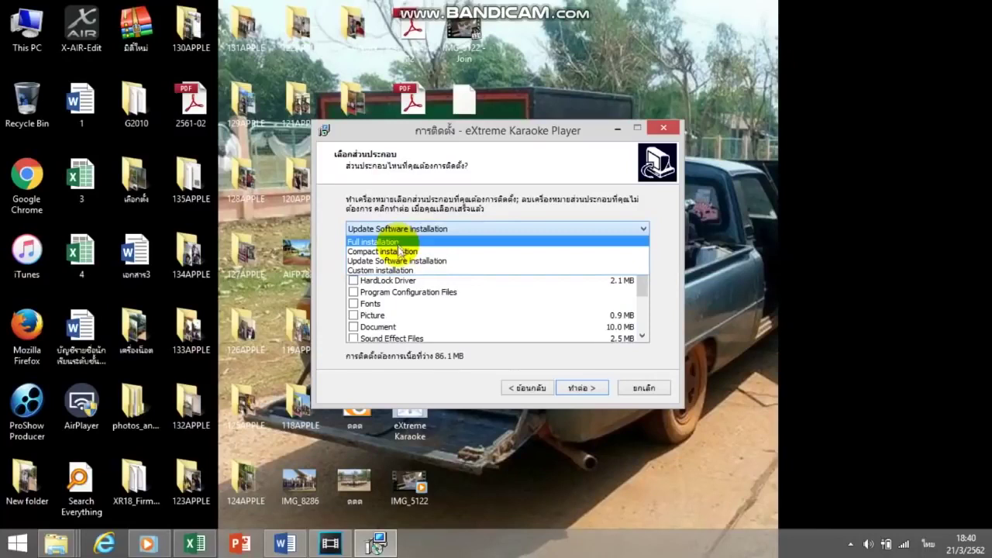
pyautogui.click(397, 241)
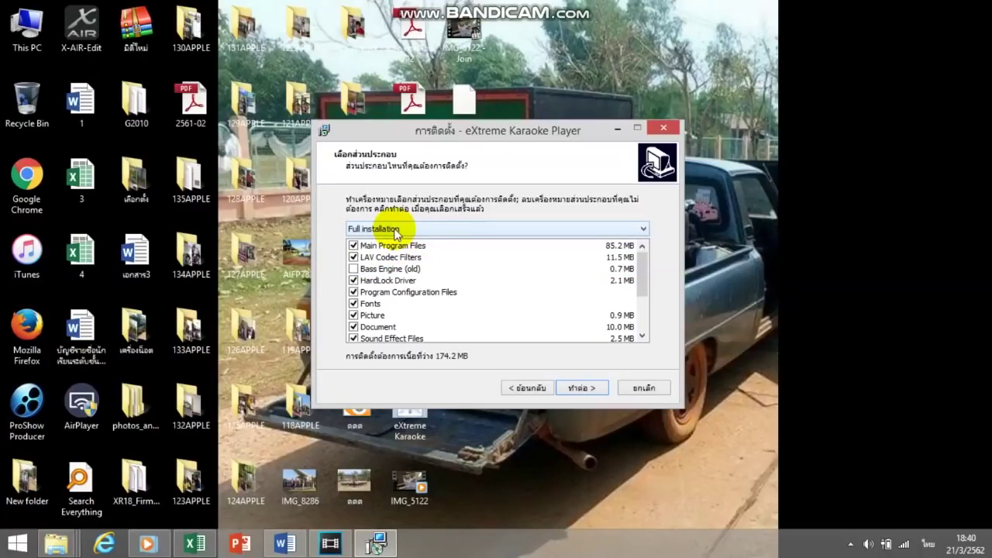
pyautogui.click(395, 229)
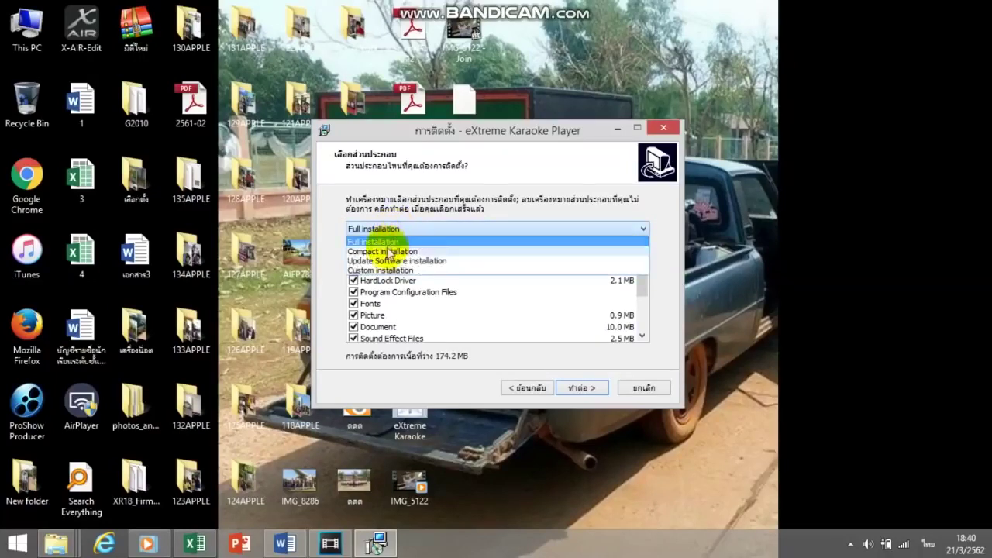
pyautogui.click(386, 261)
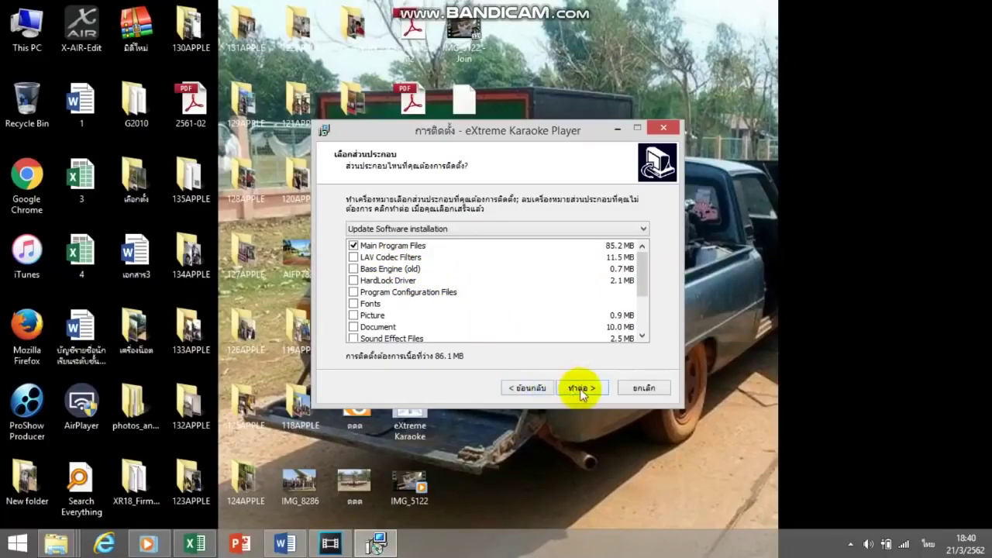
# Step: Install the player using Update Software installation with Main Program Files only, and finish the setup wizard
pyautogui.click(469, 228)
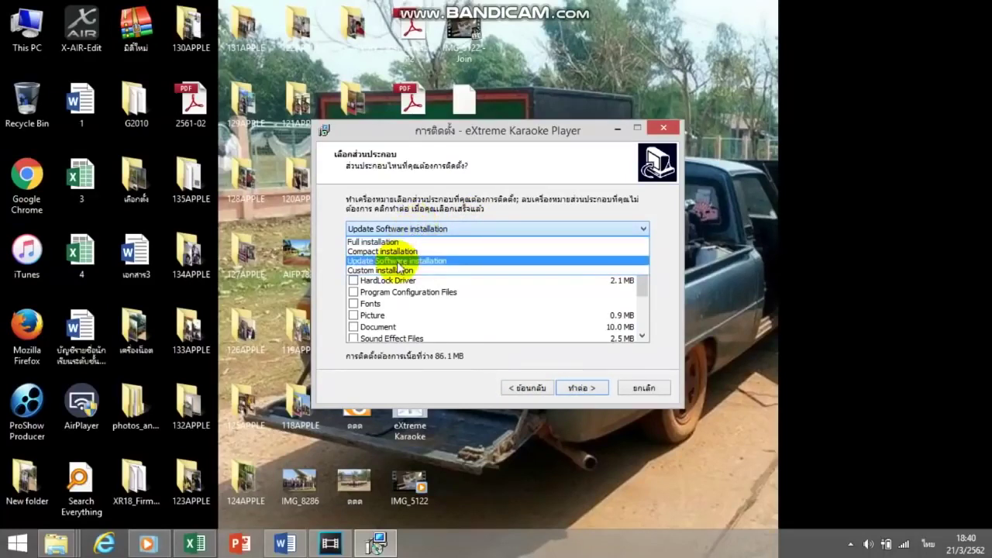
pyautogui.click(442, 261)
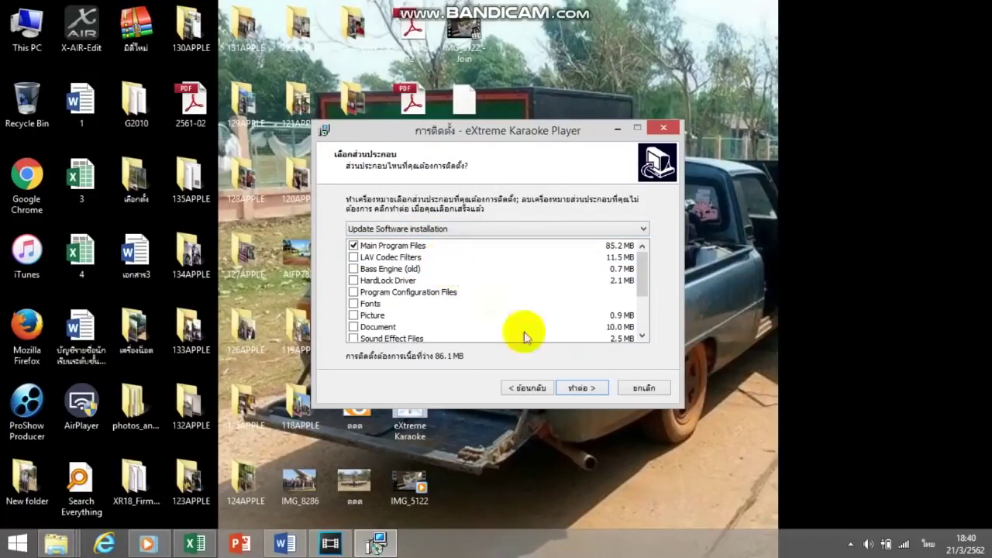
pyautogui.click(576, 395)
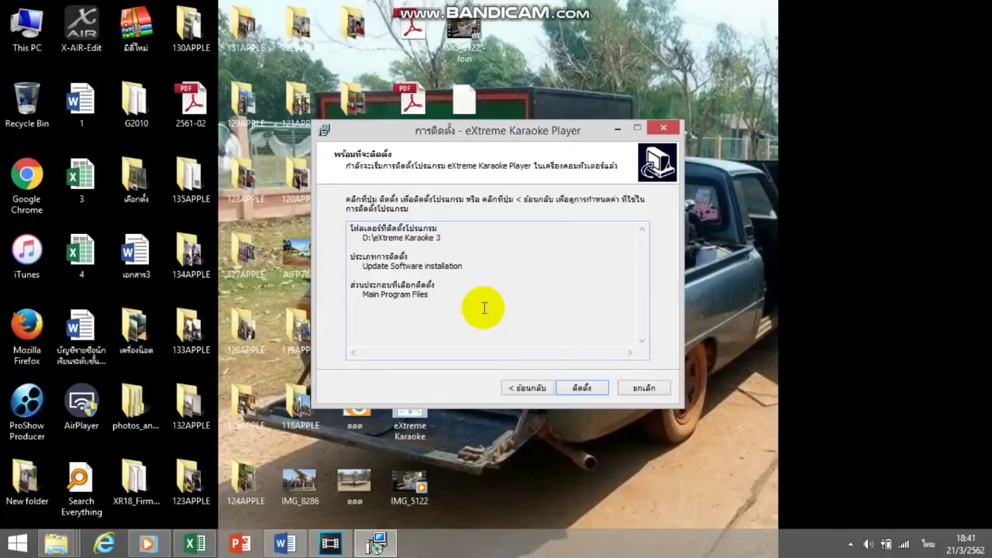
pyautogui.click(578, 387)
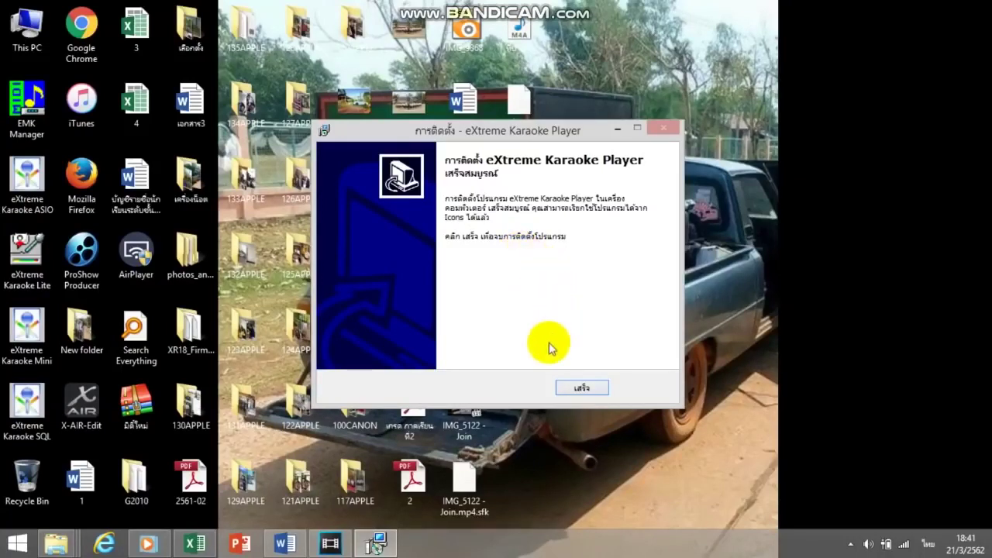
pyautogui.click(599, 389)
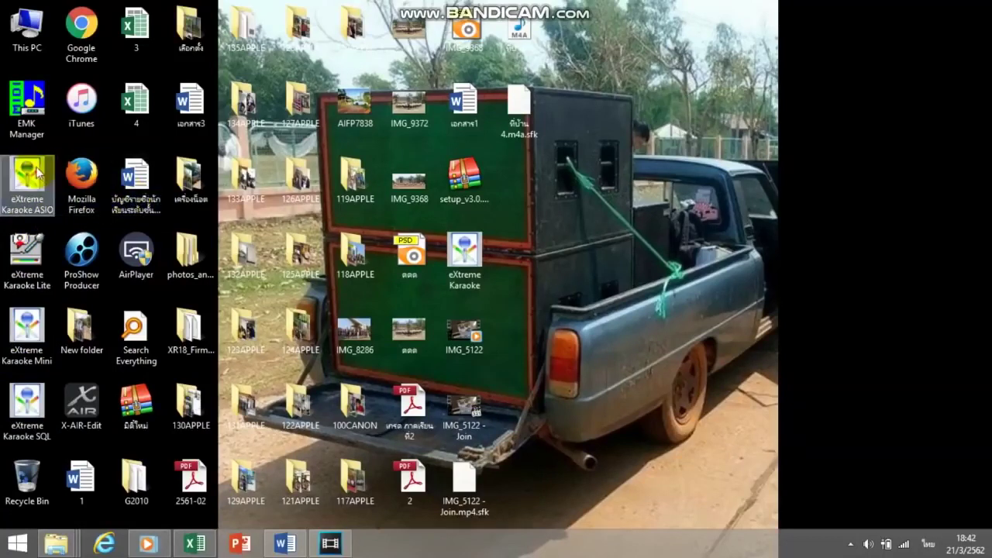
# Step: Permanently delete the EMK Manager and eXtreme Karaoke ASIO, Lite, Mini and SQL shortcuts from the desktop
pyautogui.click(20, 444)
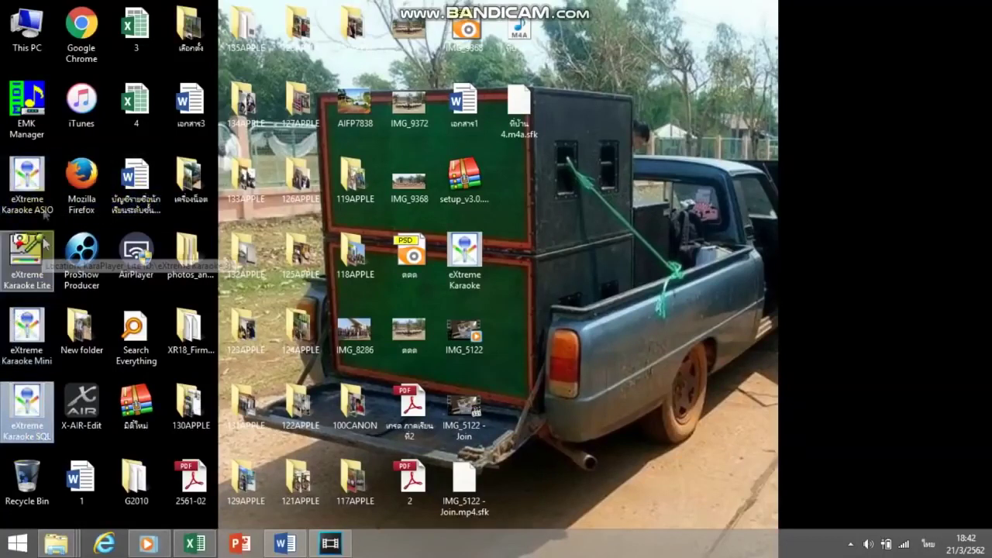
pyautogui.click(463, 268)
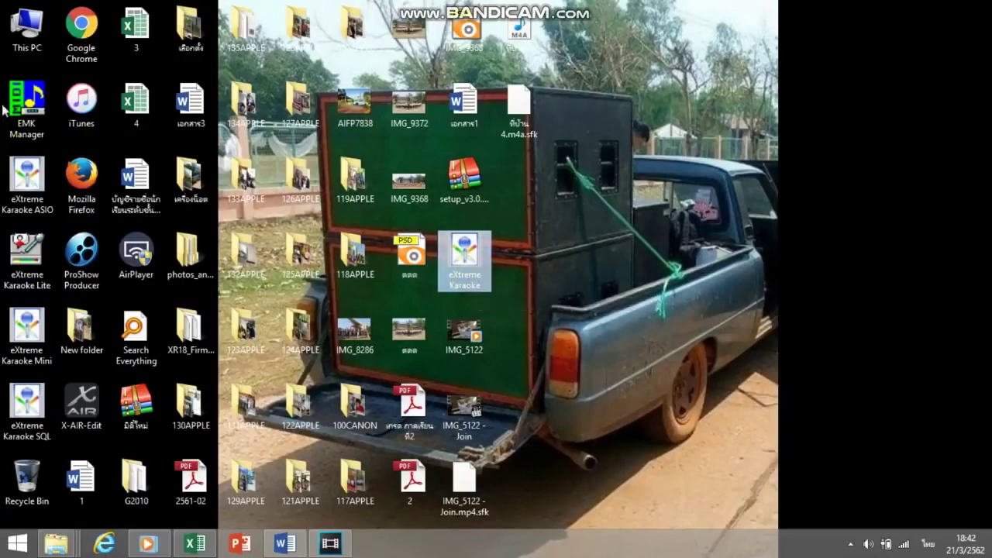
pyautogui.moveTo(43, 66); pyautogui.dragTo(19, 419)
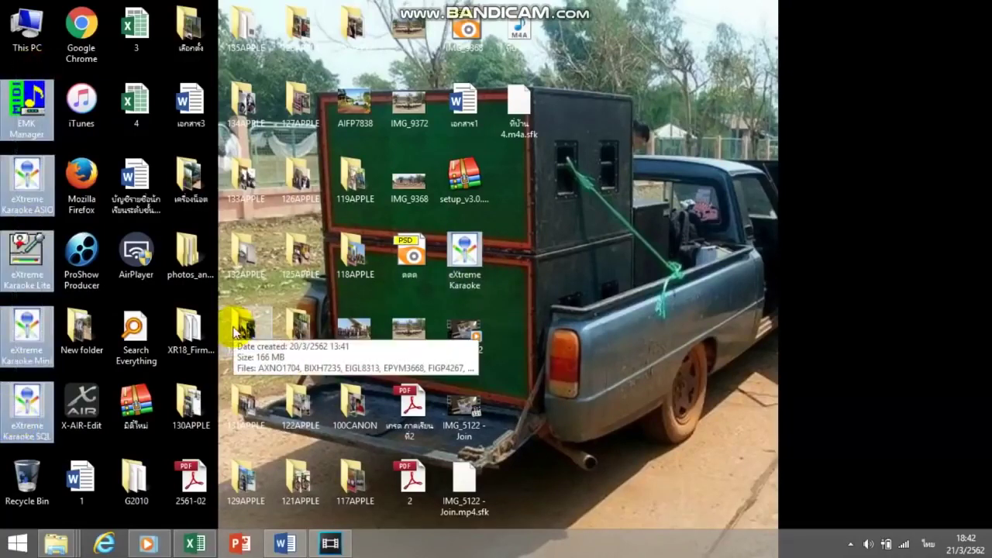
pyautogui.hotkey('shift', 'Delete')
pyautogui.press('Return')
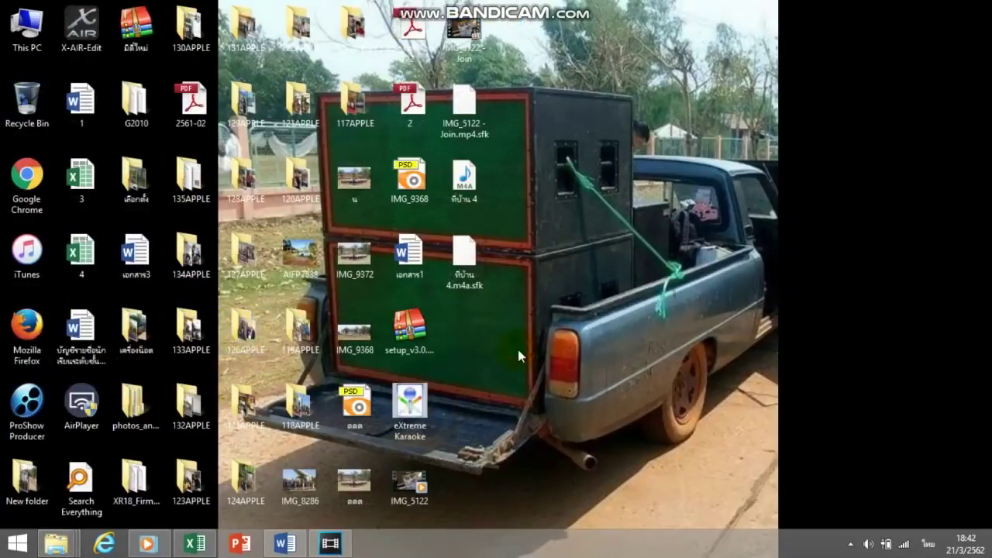
# Step: Launch the karaoke program from the remaining eXtreme Karaoke desktop shortcut
pyautogui.click(409, 409)
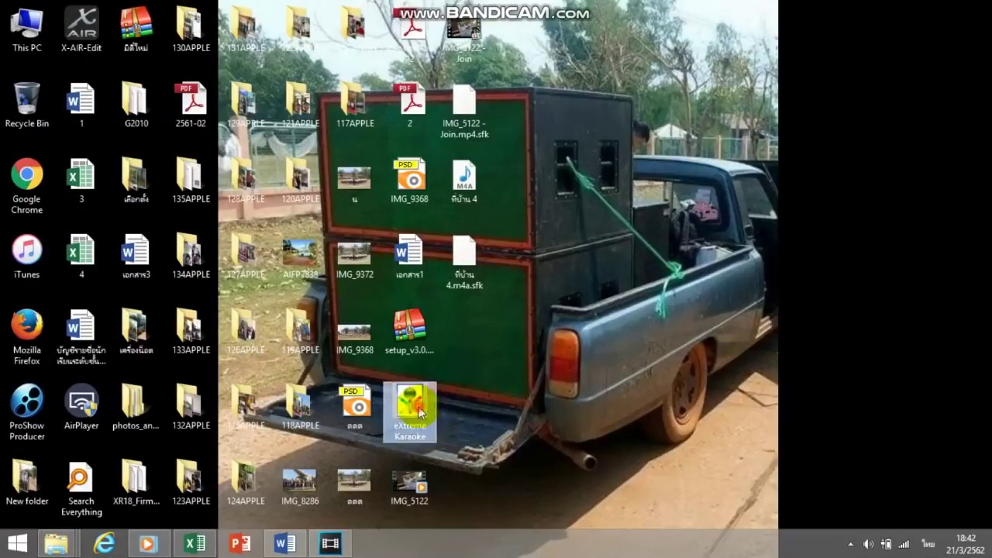
pyautogui.click(560, 411)
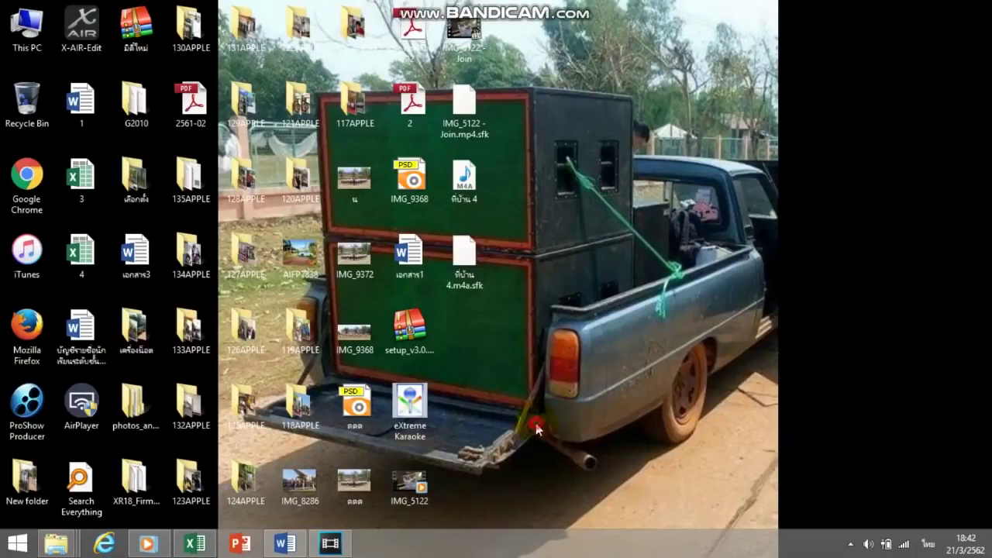
pyautogui.click(478, 435)
pyautogui.click(27, 411)
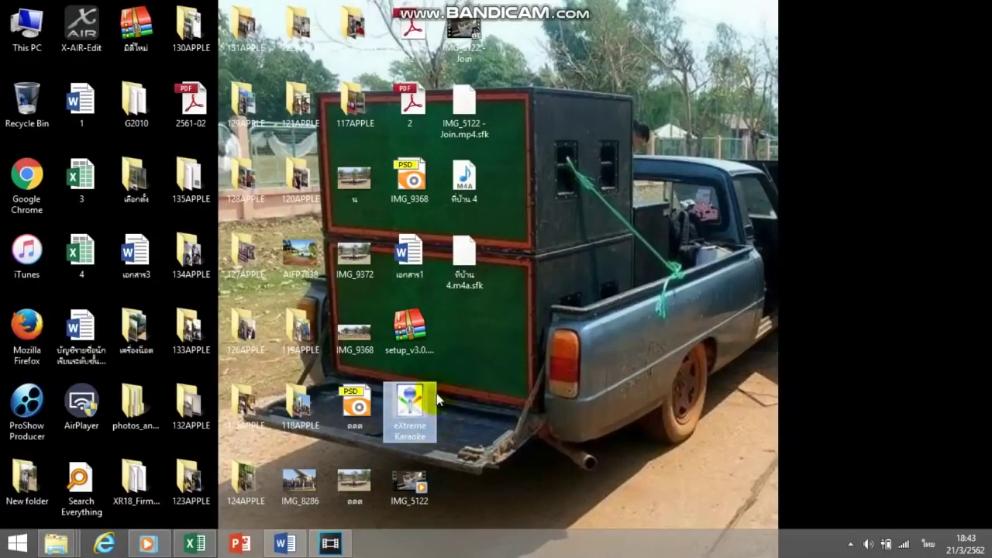
pyautogui.click(410, 416)
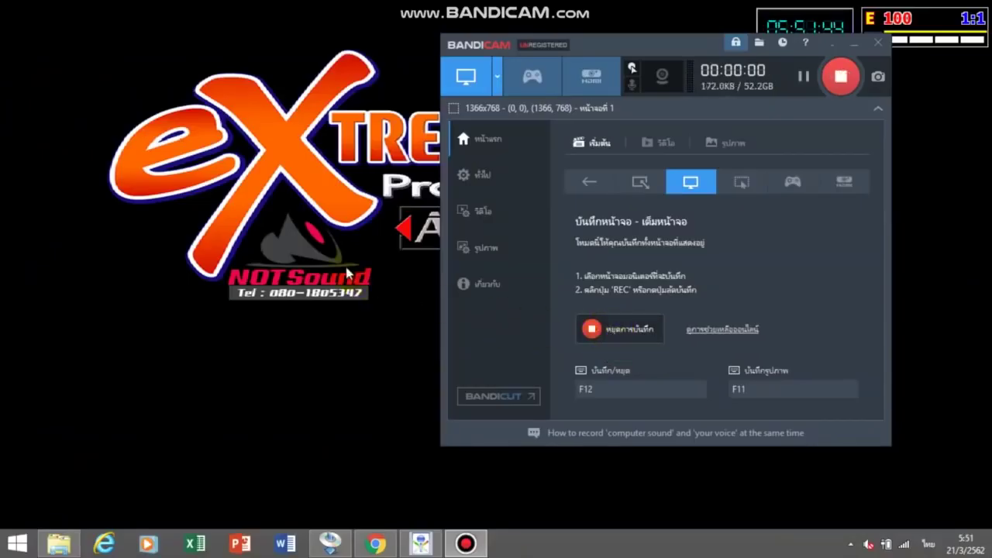
# Step: Switch the karaoke program's interface language to English
pyautogui.click(318, 236)
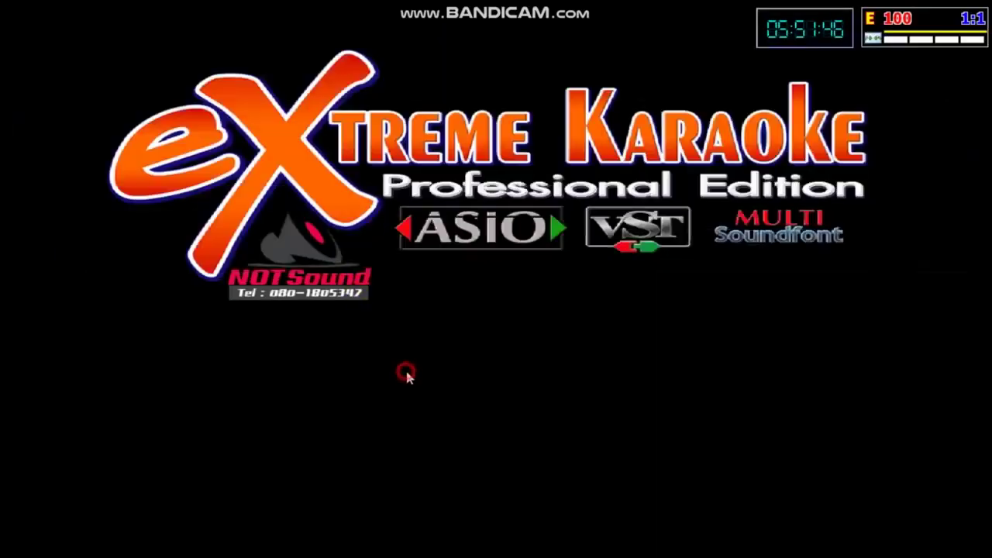
pyautogui.rightClick(401, 139)
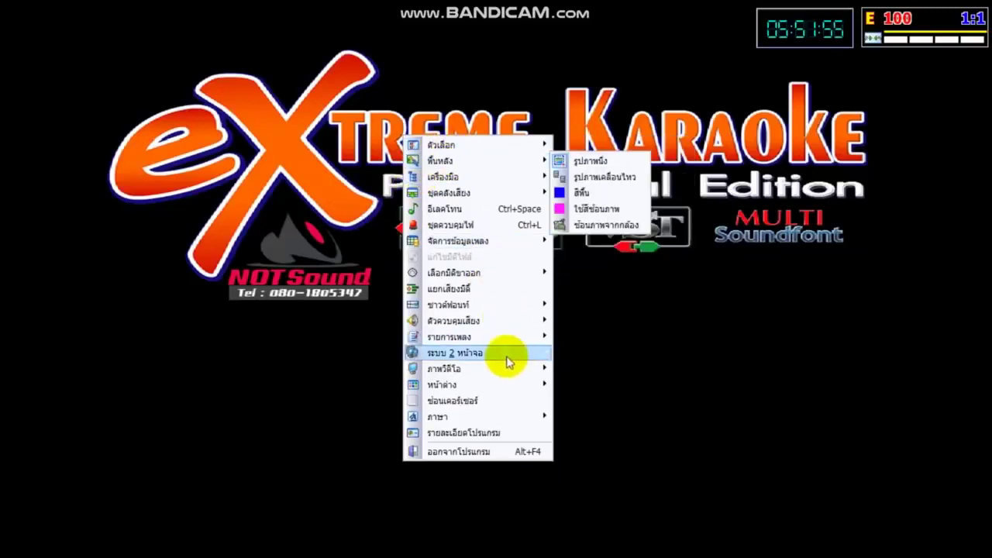
pyautogui.click(324, 219)
pyautogui.click(443, 385)
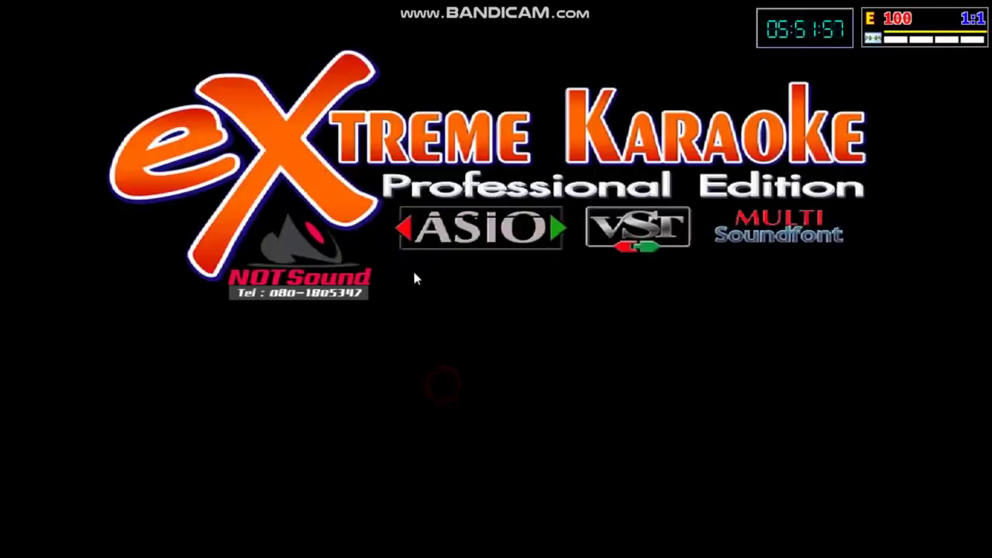
pyautogui.rightClick(414, 204)
pyautogui.moveTo(540, 484)
pyautogui.click(577, 481)
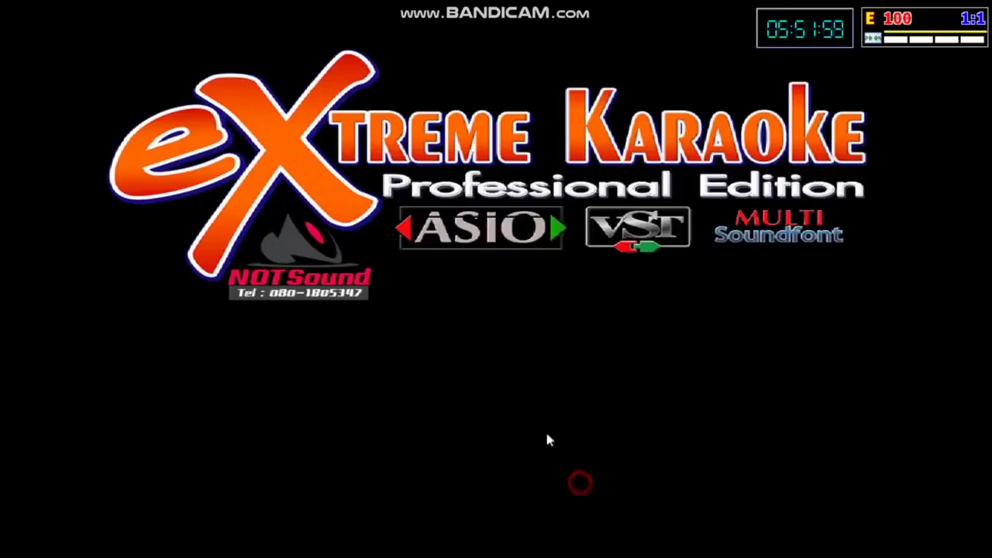
# Step: Switch the karaoke program's interface language back to Thai
pyautogui.rightClick(417, 157)
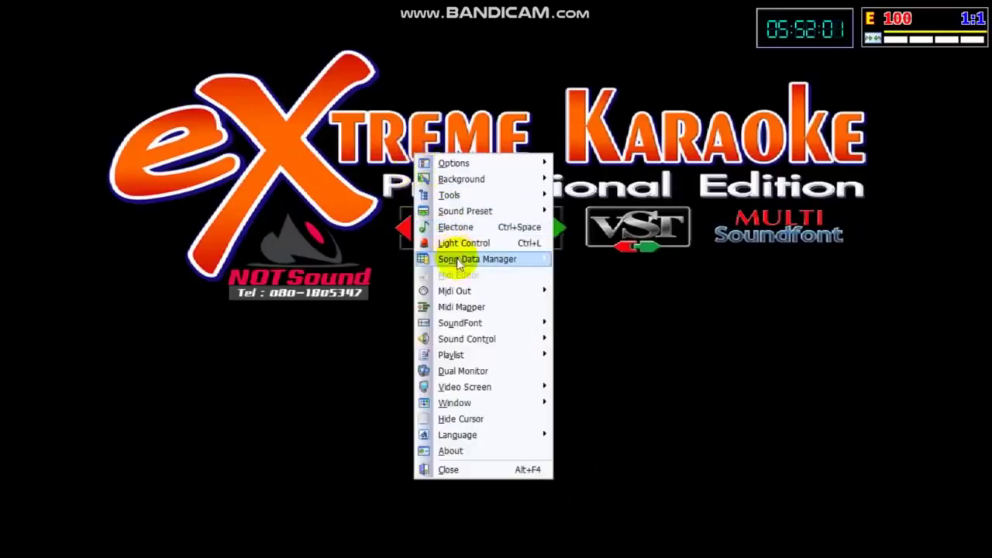
pyautogui.click(356, 167)
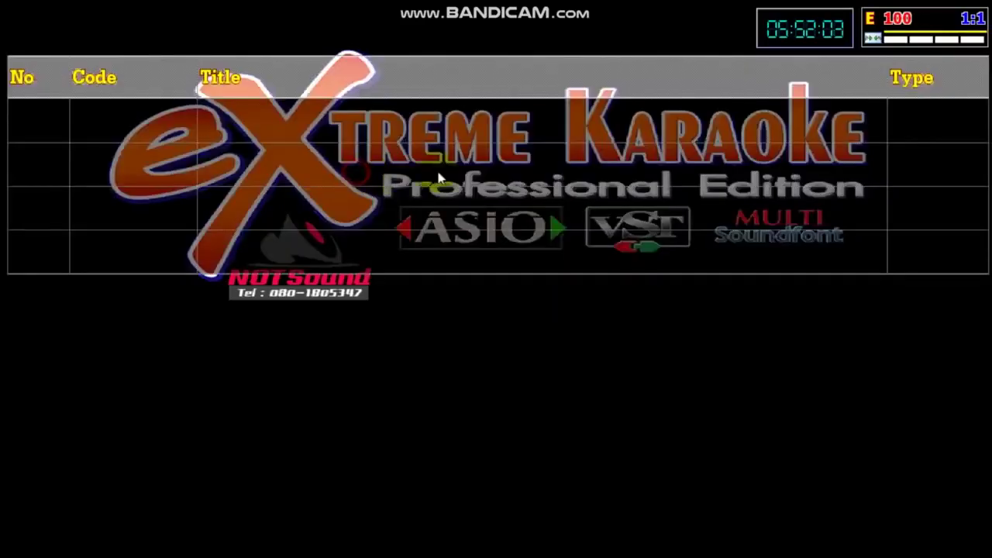
pyautogui.rightClick(442, 290)
pyautogui.click(304, 367)
pyautogui.rightClick(451, 168)
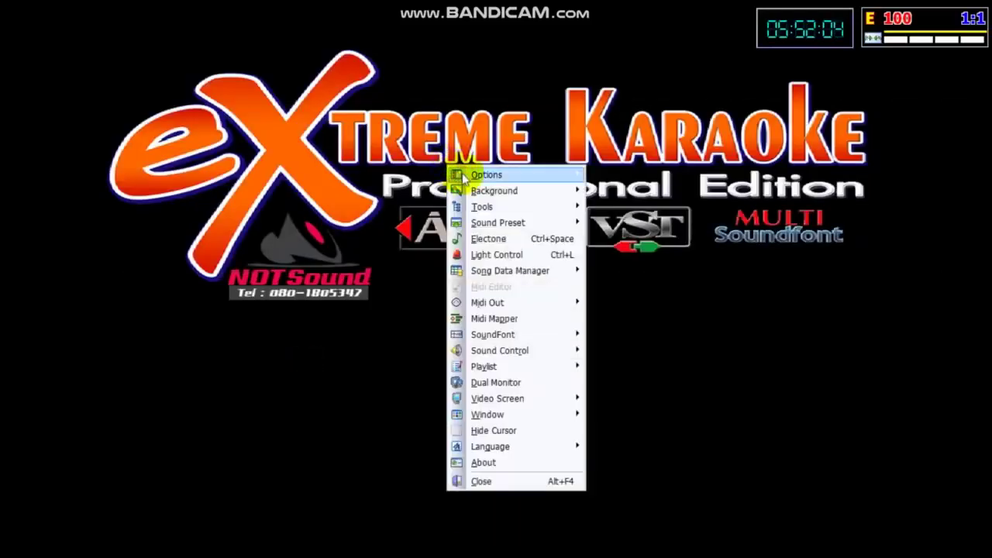
pyautogui.moveTo(561, 449)
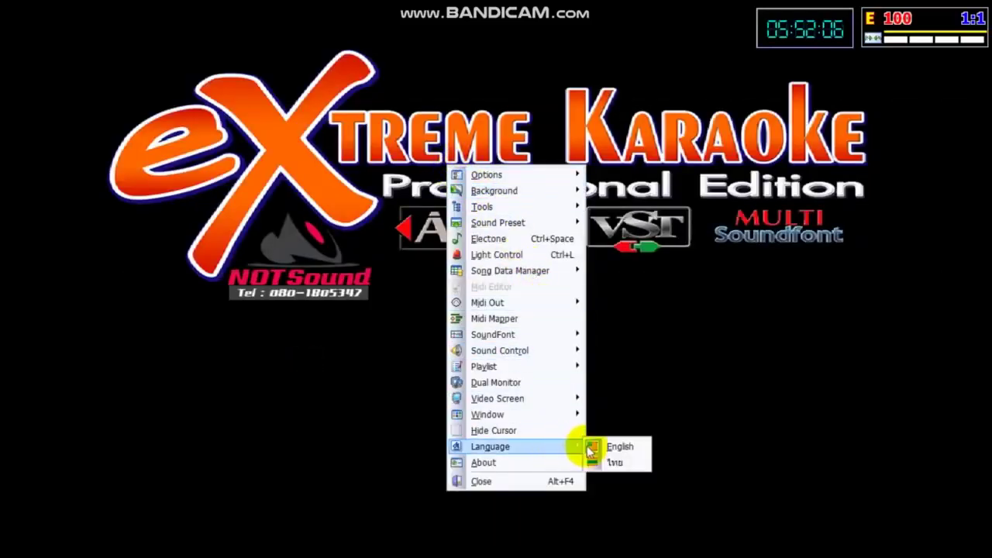
pyautogui.click(625, 464)
# Step: Open the program settings and examine the playback, lyrics, sound device, soundfont, song storage, picture and video pages
pyautogui.rightClick(418, 194)
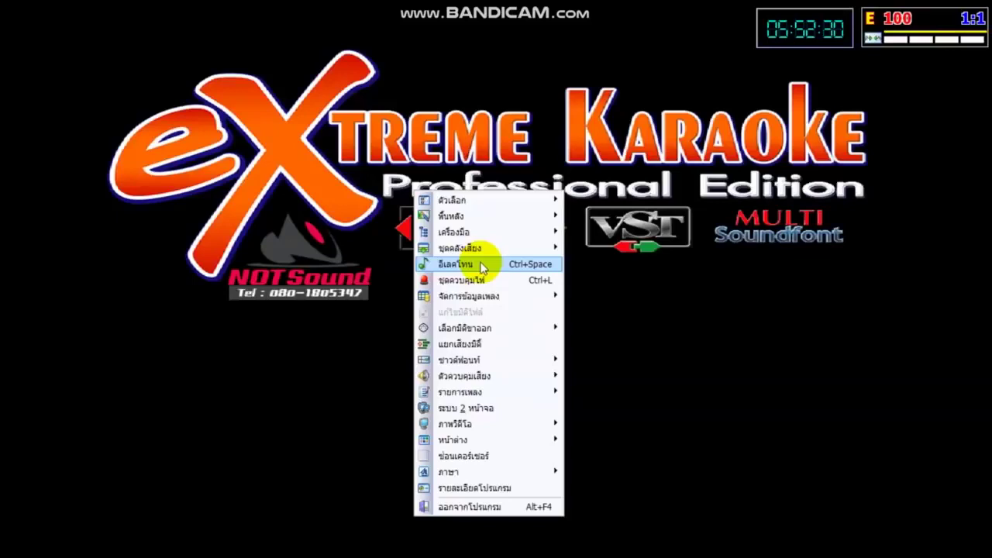
pyautogui.moveTo(481, 205)
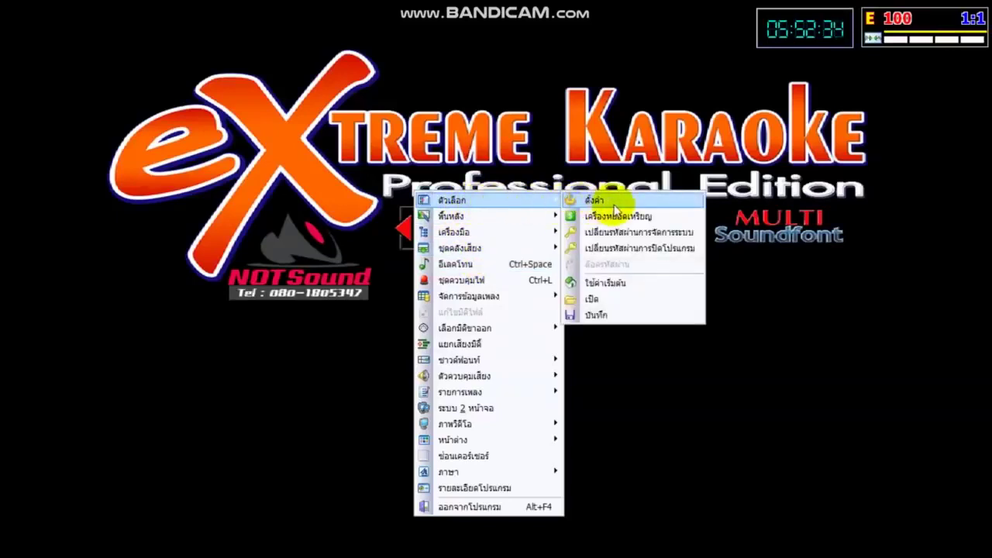
pyautogui.click(573, 201)
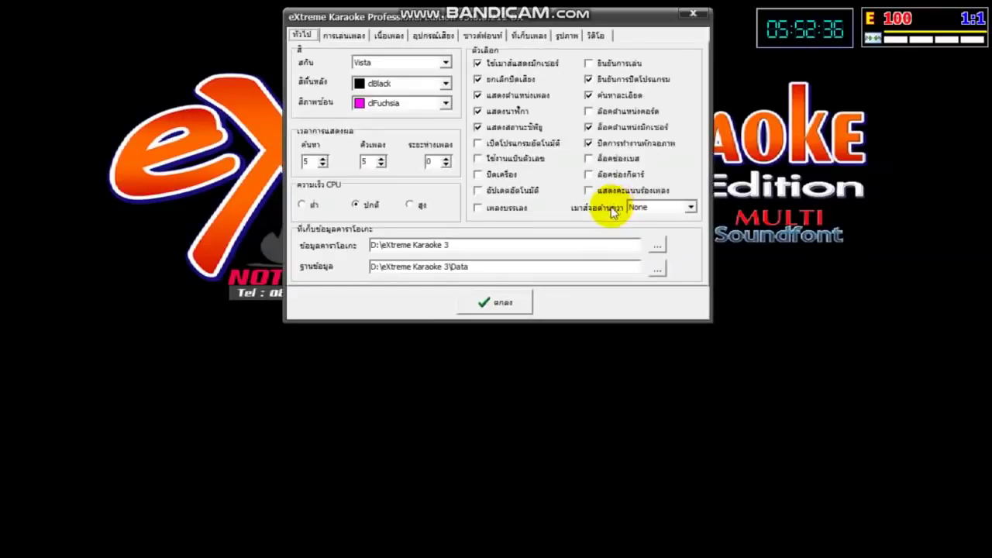
pyautogui.click(343, 36)
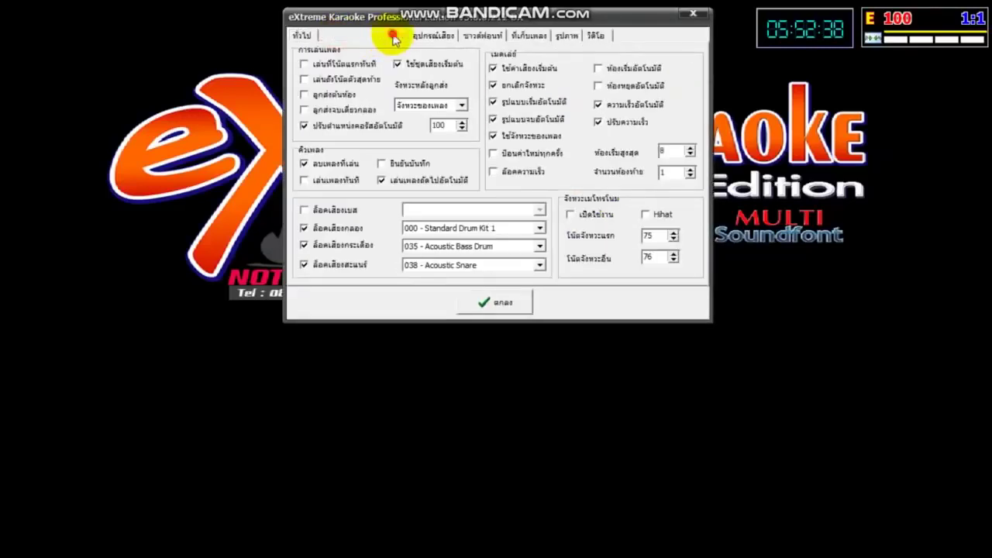
pyautogui.click(392, 36)
pyautogui.click(432, 35)
pyautogui.click(481, 35)
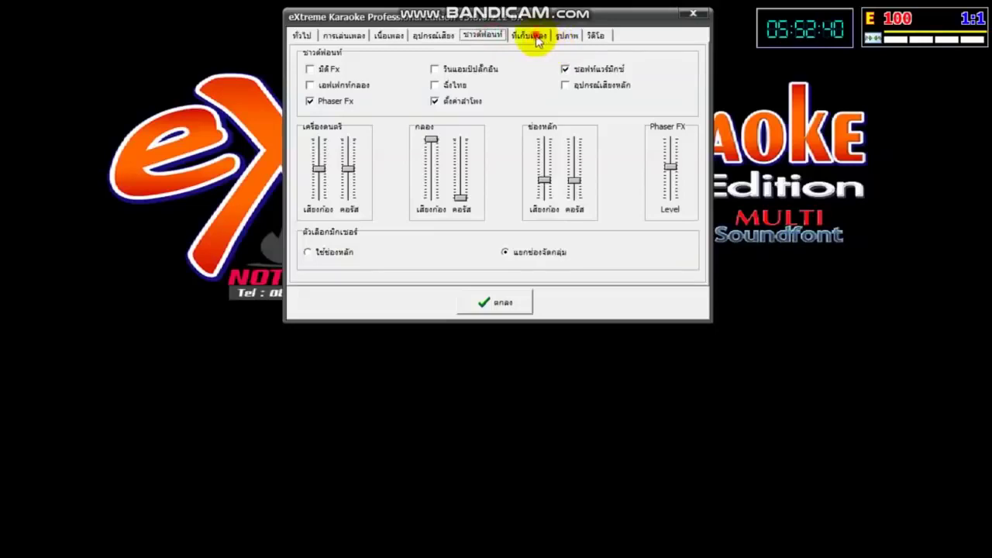
pyautogui.click(533, 36)
pyautogui.click(567, 36)
pyautogui.click(596, 35)
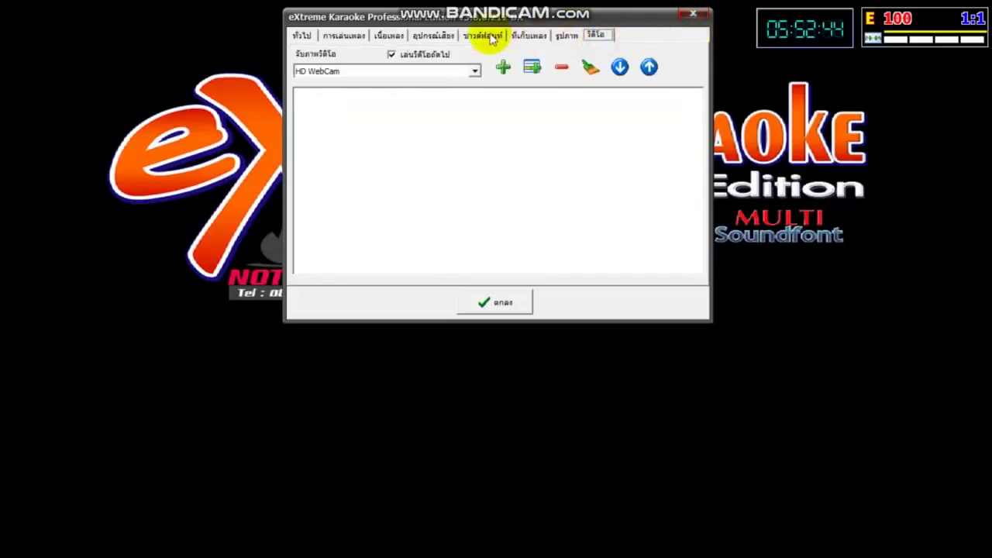
# Step: Examine the song format ordering for the song storage locations and close the settings
pyautogui.click(530, 36)
pyautogui.rightClick(499, 76)
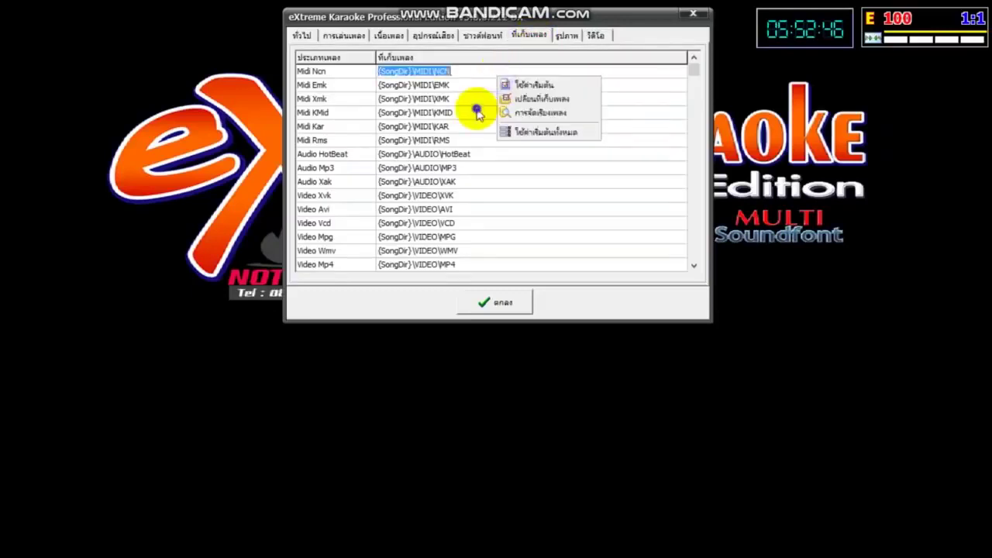
pyautogui.rightClick(476, 108)
pyautogui.click(636, 28)
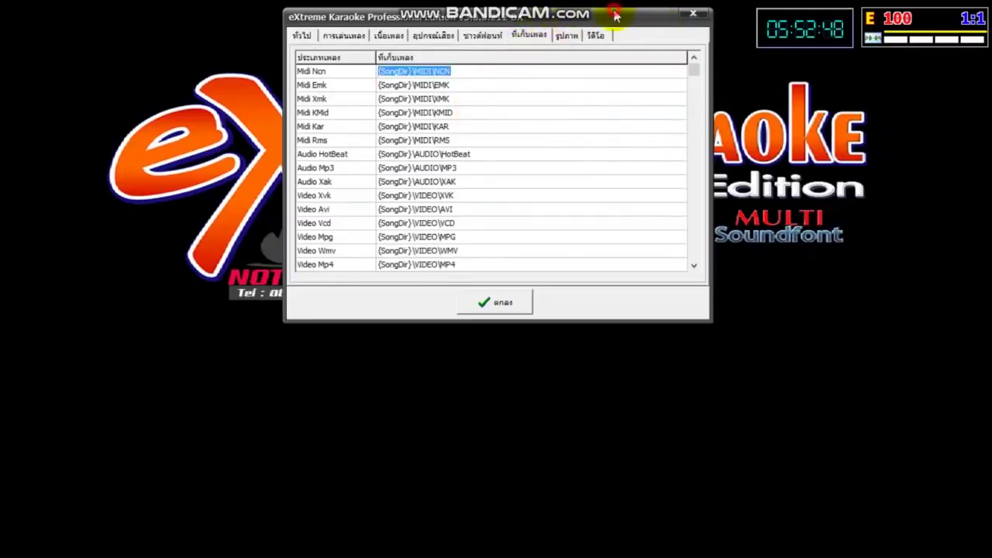
pyautogui.click(531, 39)
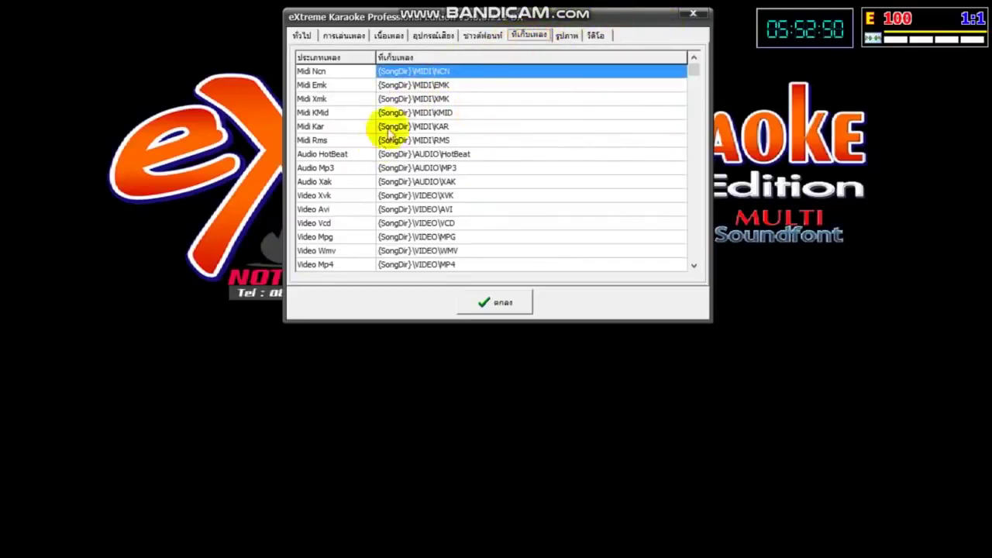
pyautogui.rightClick(441, 100)
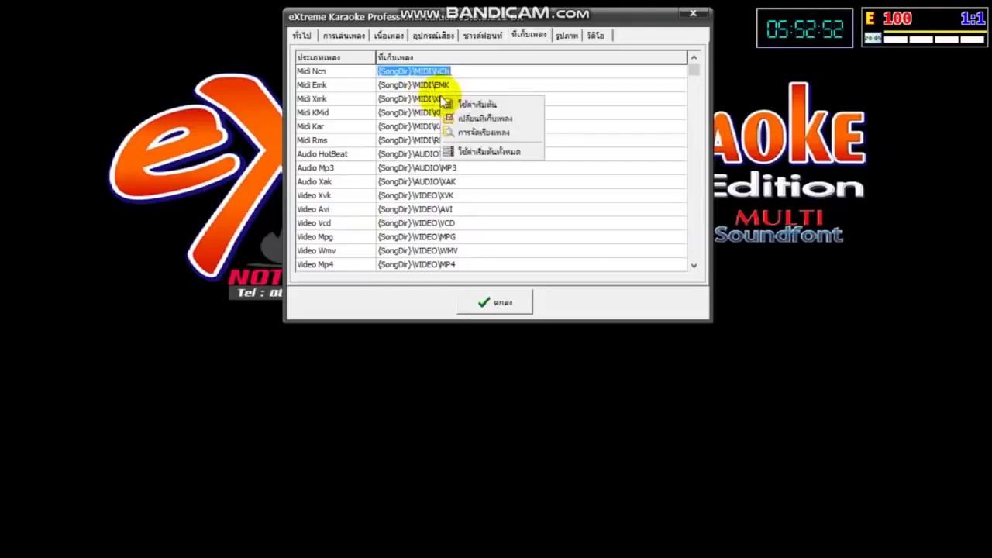
pyautogui.click(469, 131)
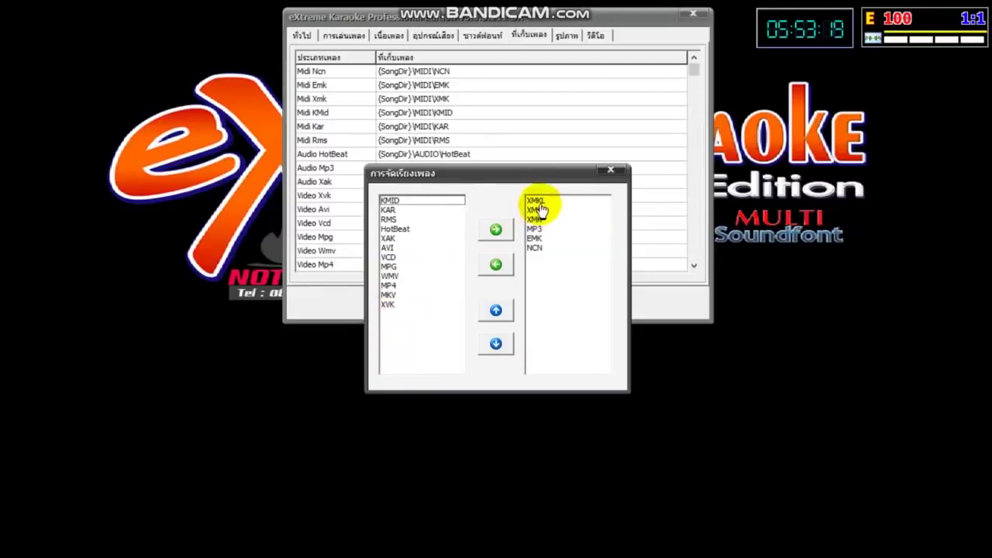
pyautogui.click(387, 203)
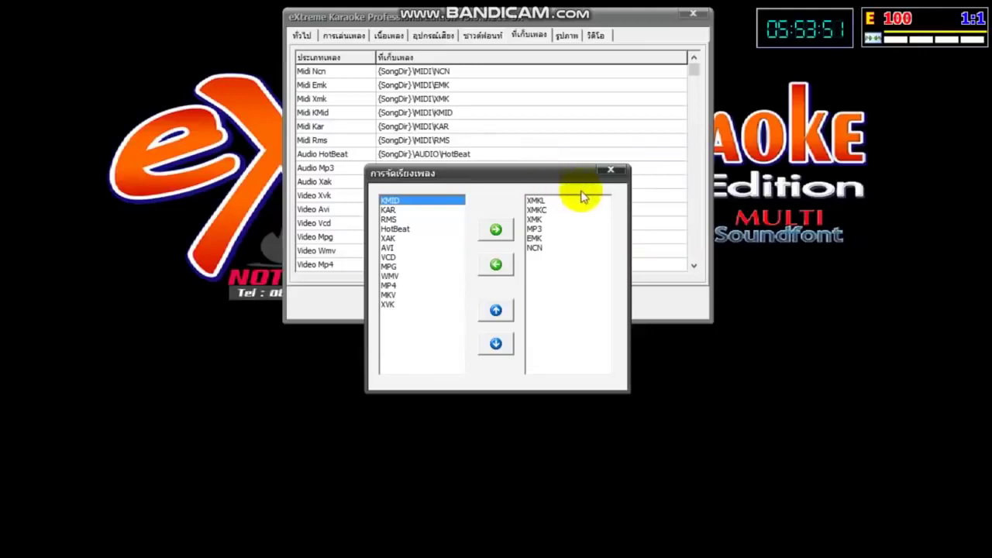
pyautogui.click(612, 170)
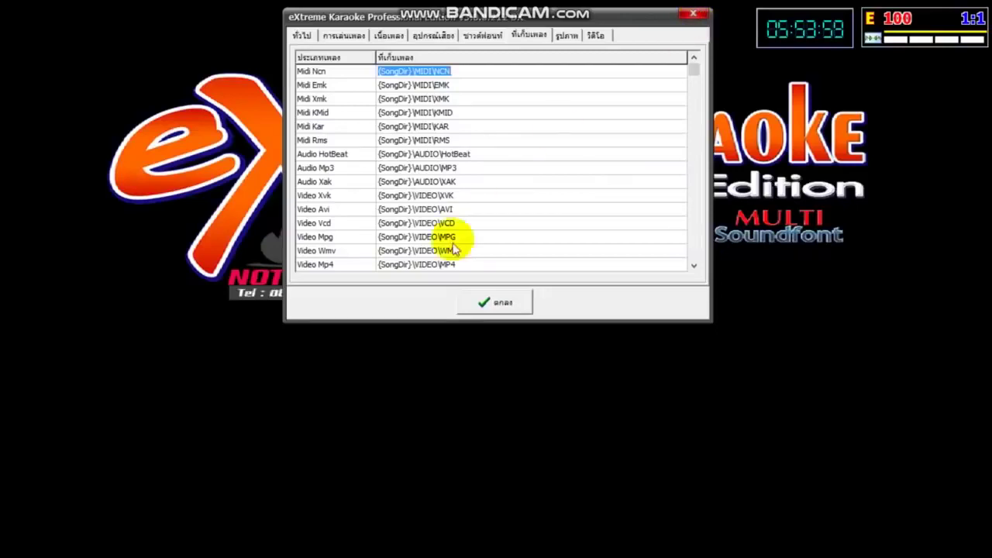
pyautogui.click(502, 303)
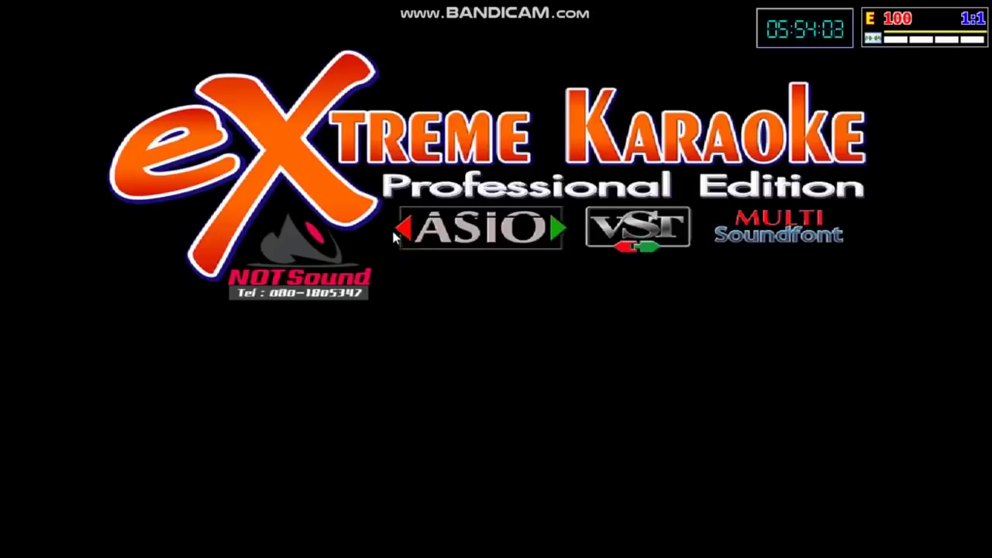
# Step: Try to create the song list in the song data window, cancel the listing and close the window
pyautogui.rightClick(388, 176)
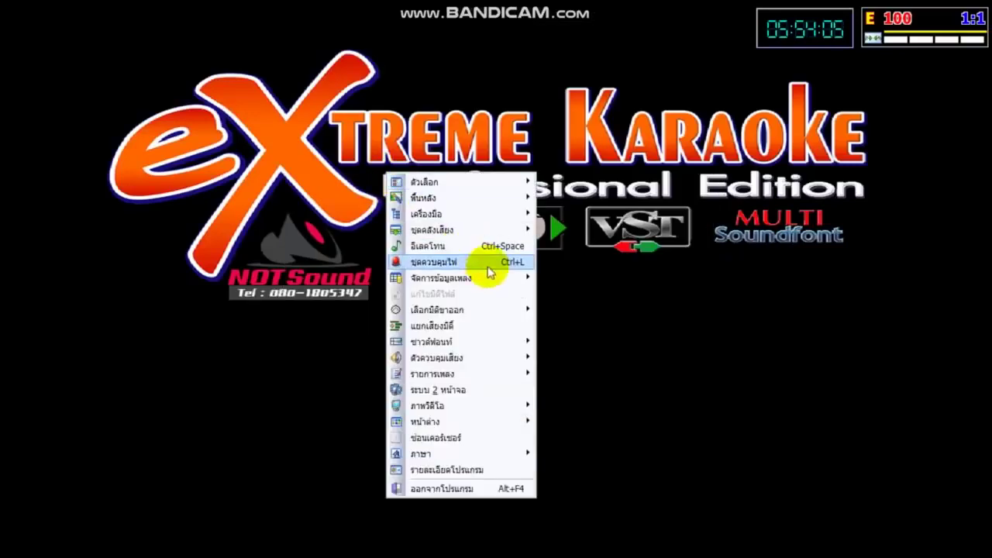
pyautogui.moveTo(504, 280)
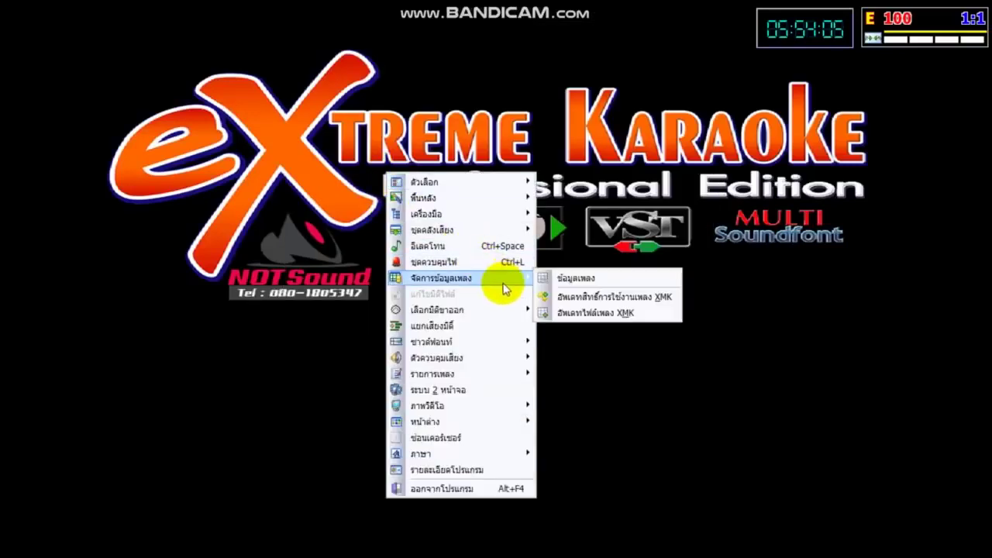
pyautogui.click(603, 282)
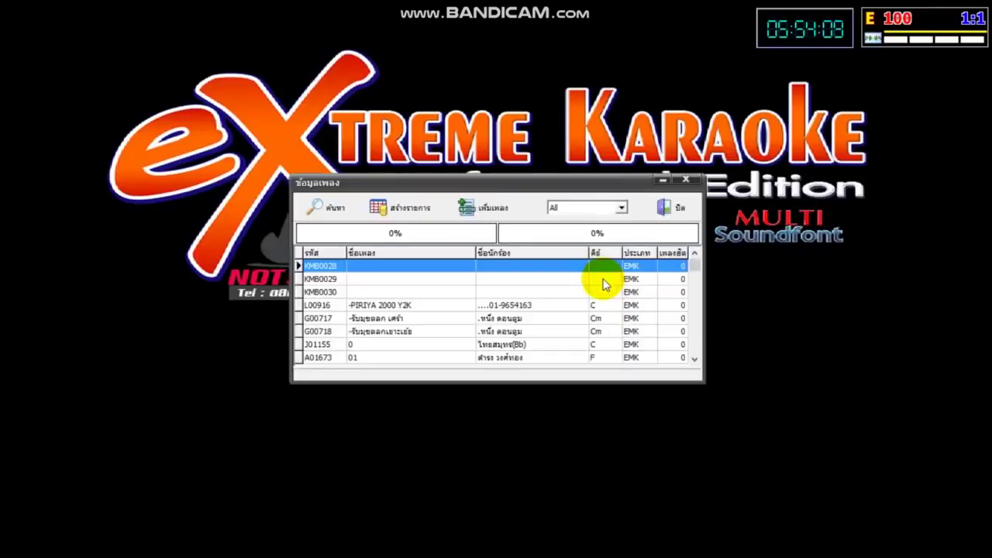
pyautogui.click(402, 214)
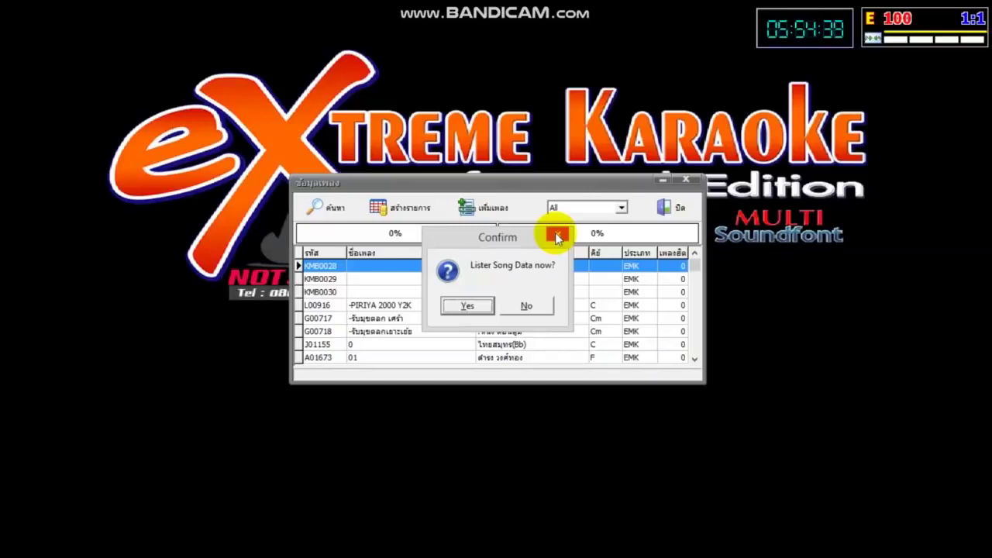
pyautogui.click(557, 236)
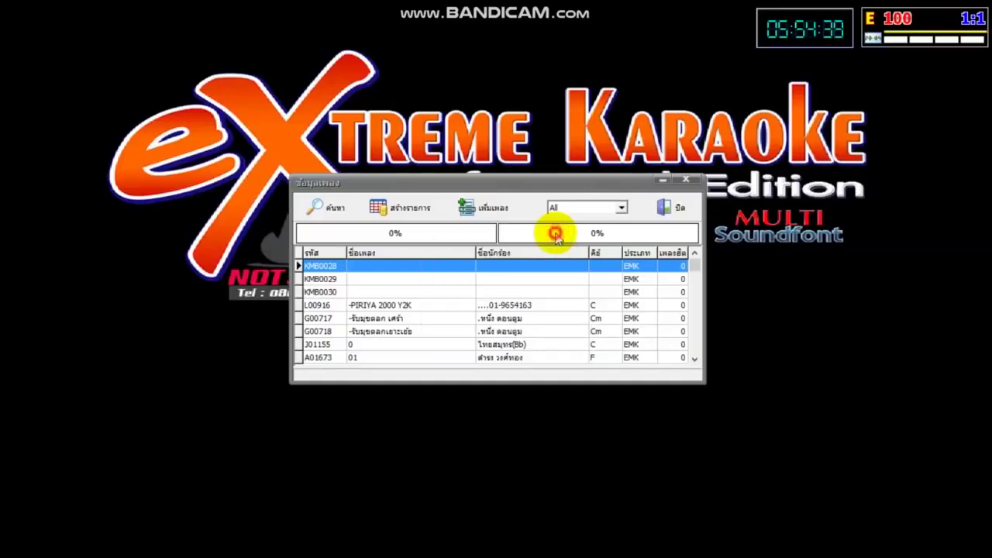
pyautogui.click(679, 211)
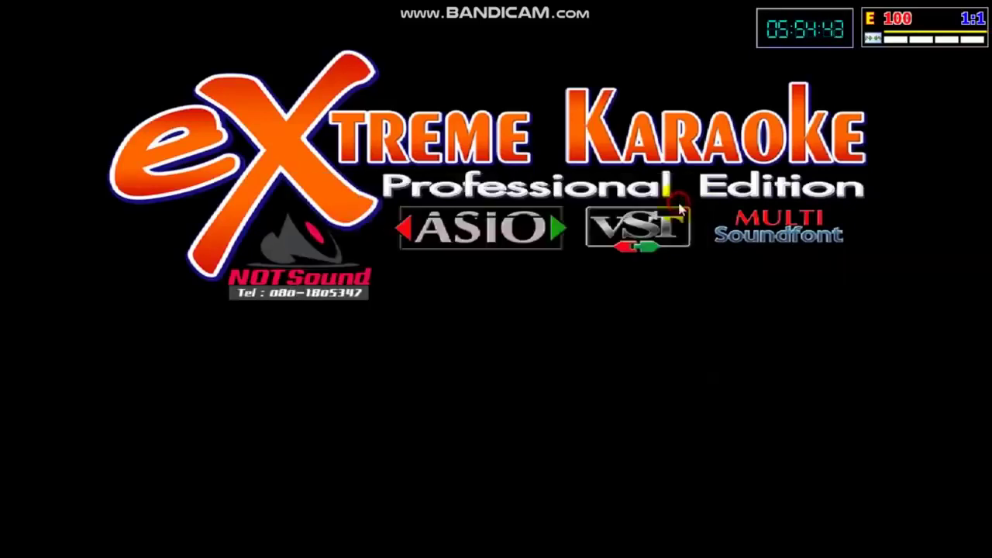
# Step: Exit the karaoke program and confirm closing it
pyautogui.rightClick(454, 154)
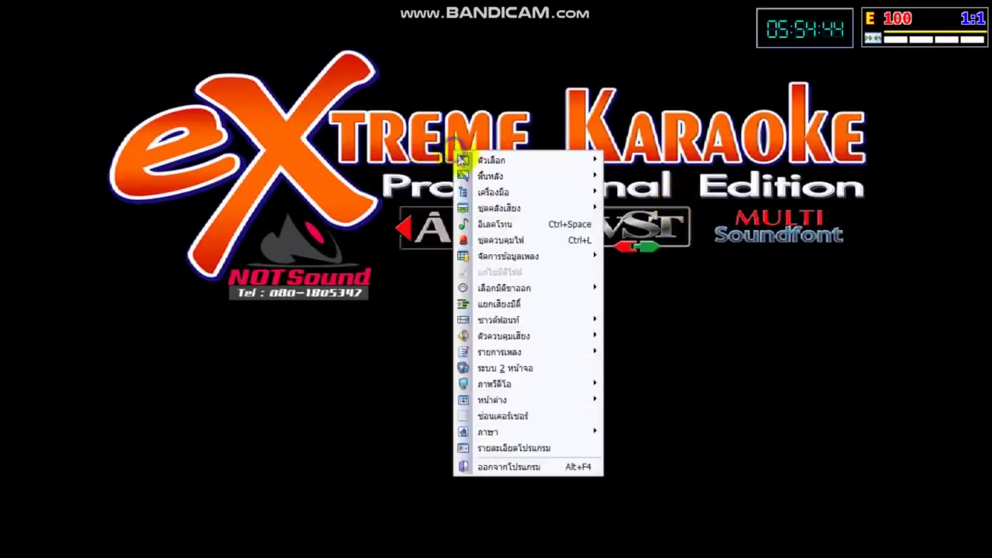
pyautogui.click(543, 467)
pyautogui.click(469, 307)
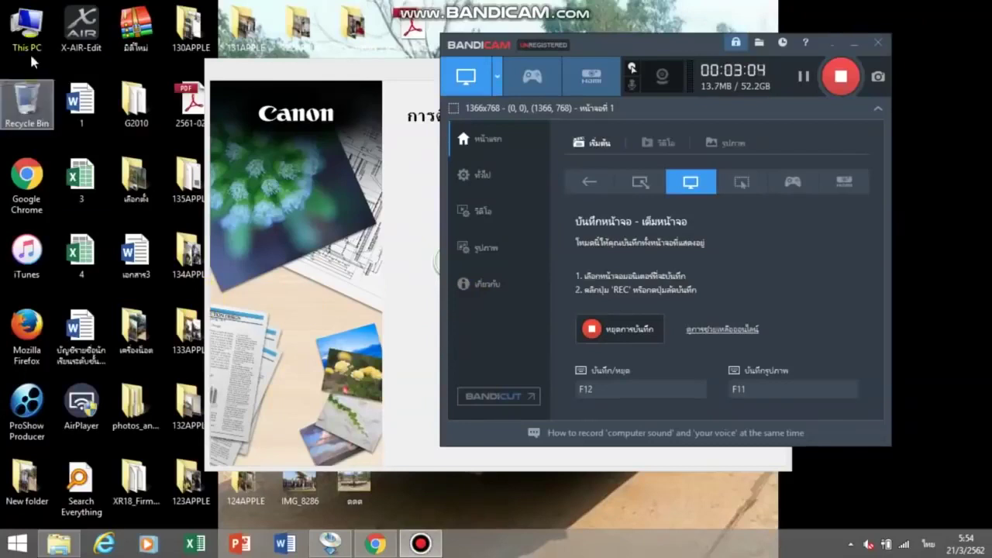
# Step: Open the DVD RW drive (E:) and copy the EMK archive to the clipboard
pyautogui.doubleClick(27, 30)
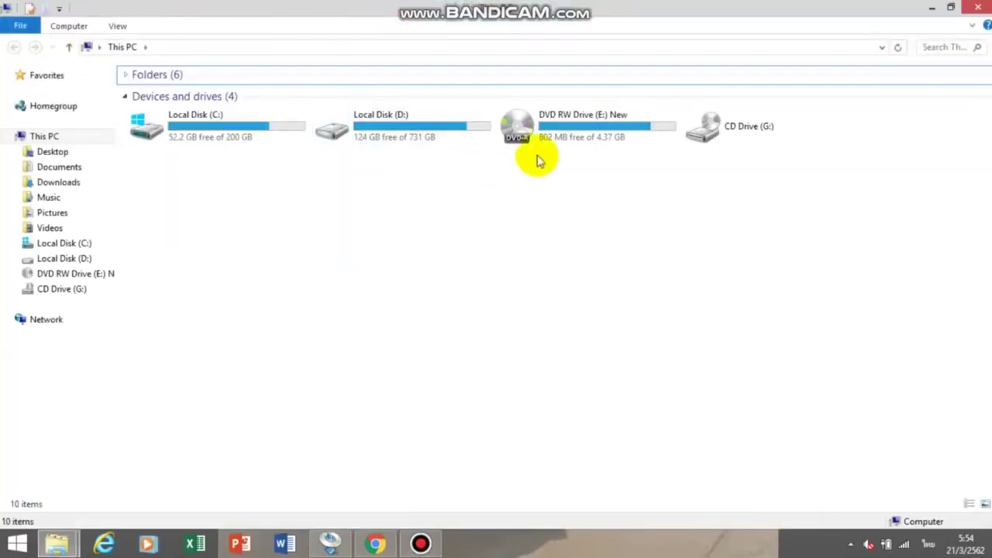
pyautogui.doubleClick(527, 151)
pyautogui.click(348, 321)
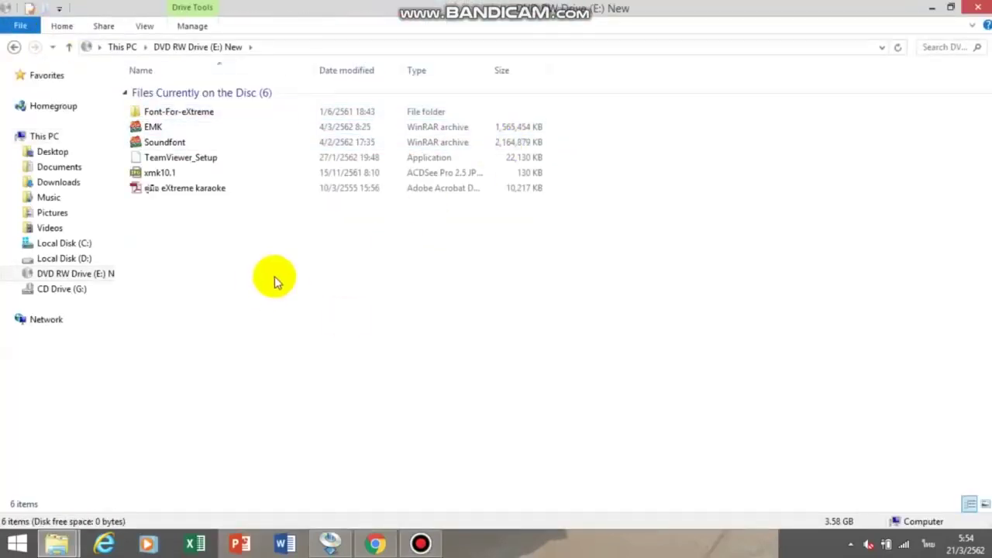
pyautogui.click(177, 131)
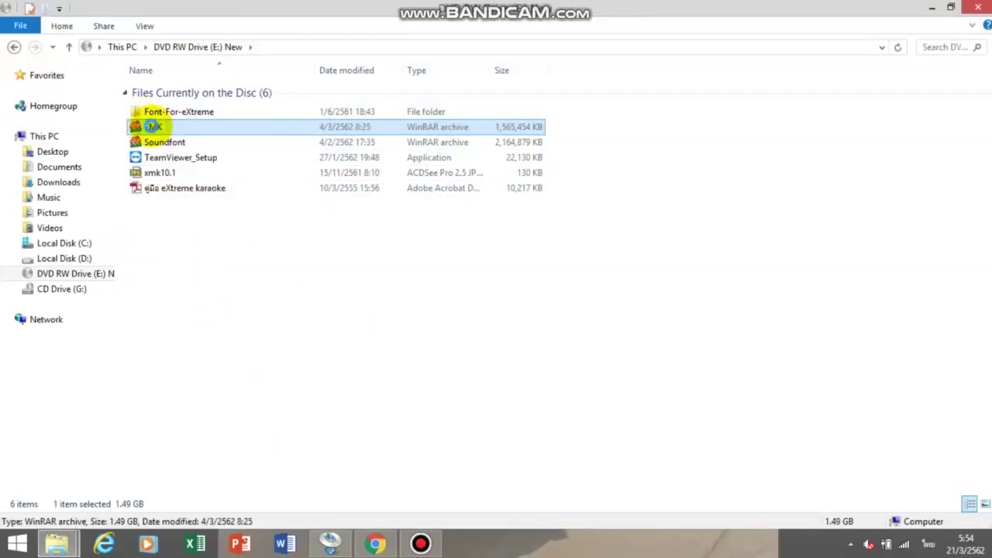
pyautogui.rightClick(153, 126)
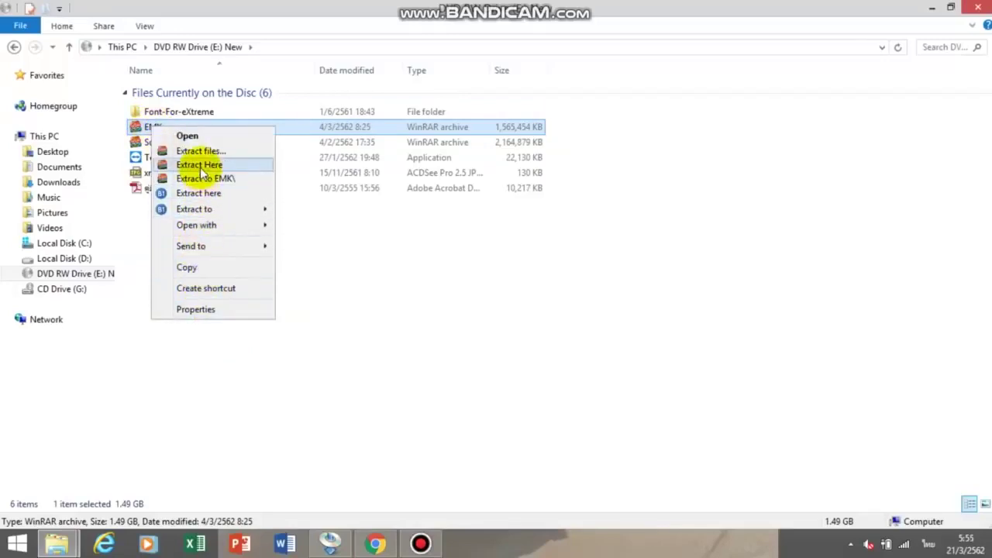
pyautogui.click(208, 268)
# Step: Go to drive D and open the MIDI folder inside eXtreme Karaoke 3 > Songs
pyautogui.click(58, 261)
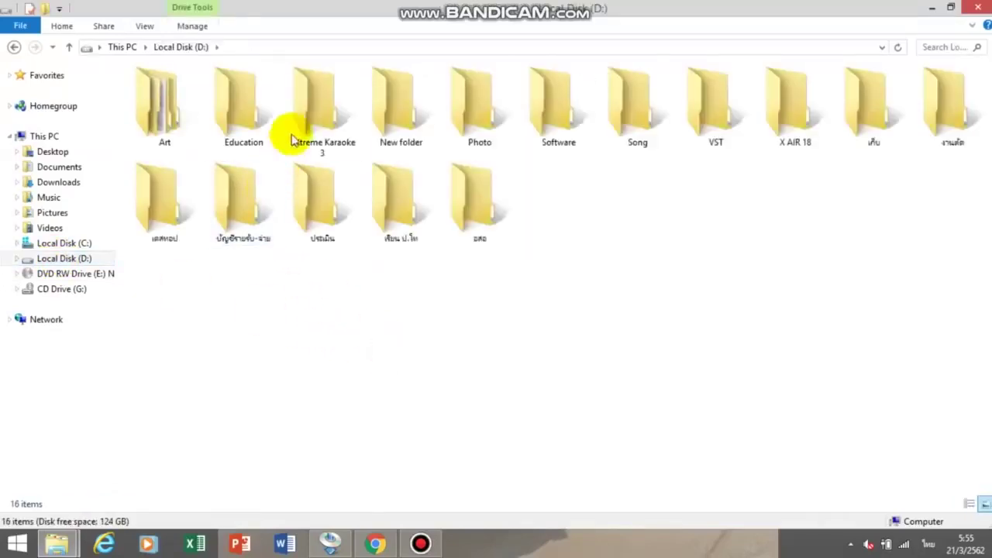
pyautogui.doubleClick(311, 111)
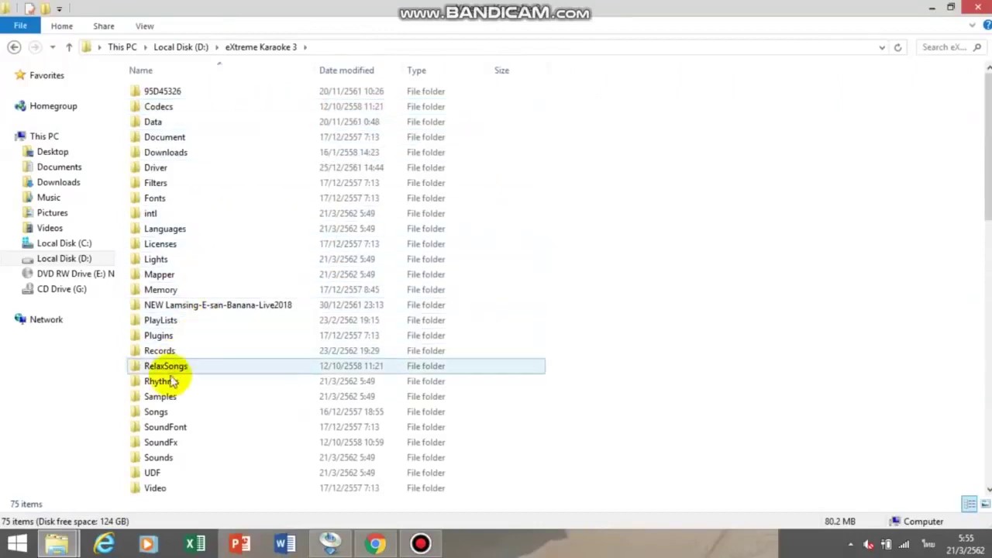
pyautogui.doubleClick(157, 415)
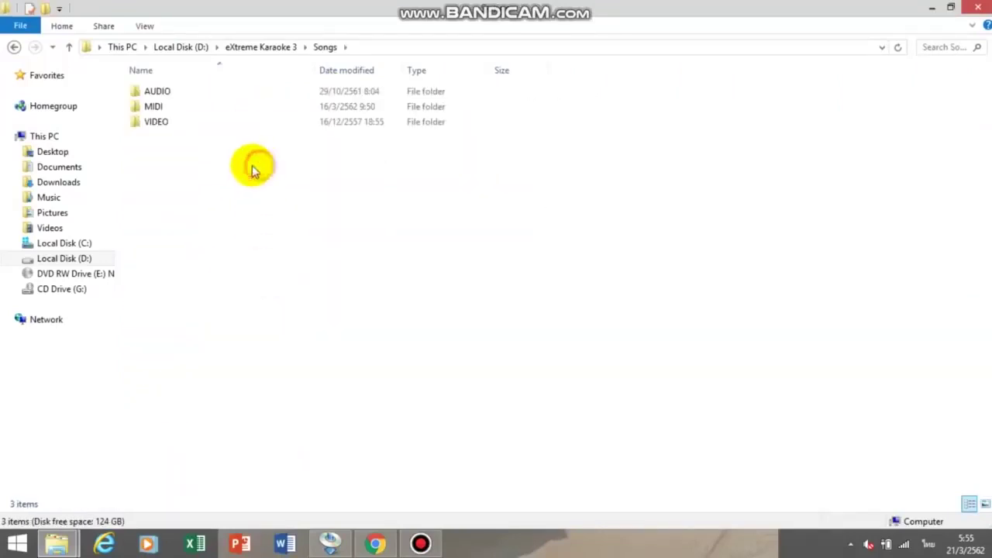
pyautogui.click(154, 108)
pyautogui.doubleClick(155, 108)
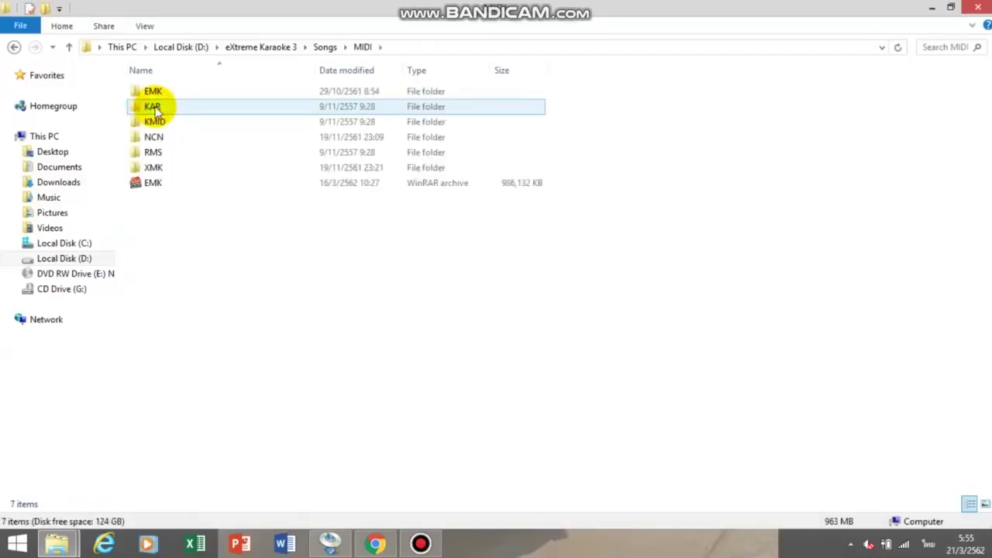
# Step: Try to paste the EMK archive into the MIDI folder and cancel the file replacement
pyautogui.rightClick(183, 240)
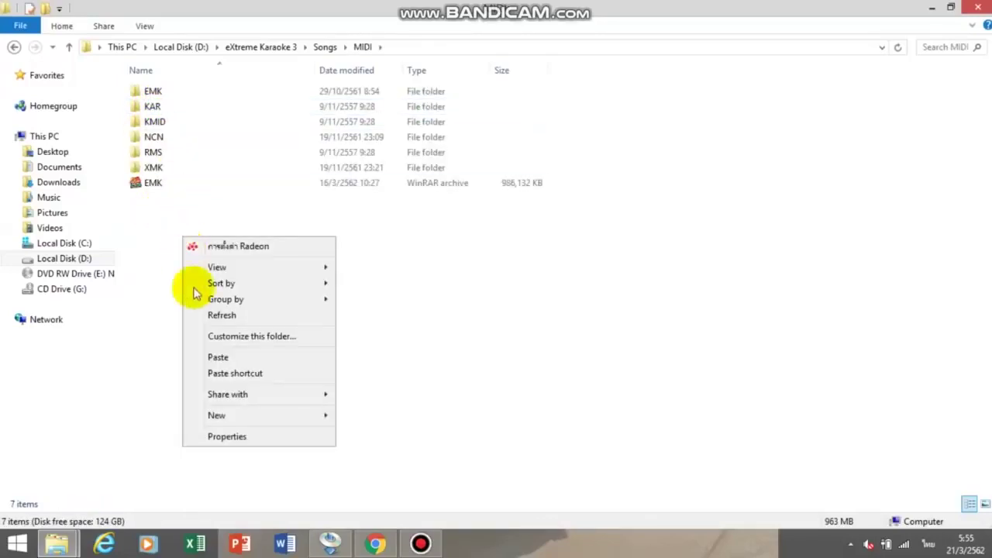
pyautogui.click(219, 358)
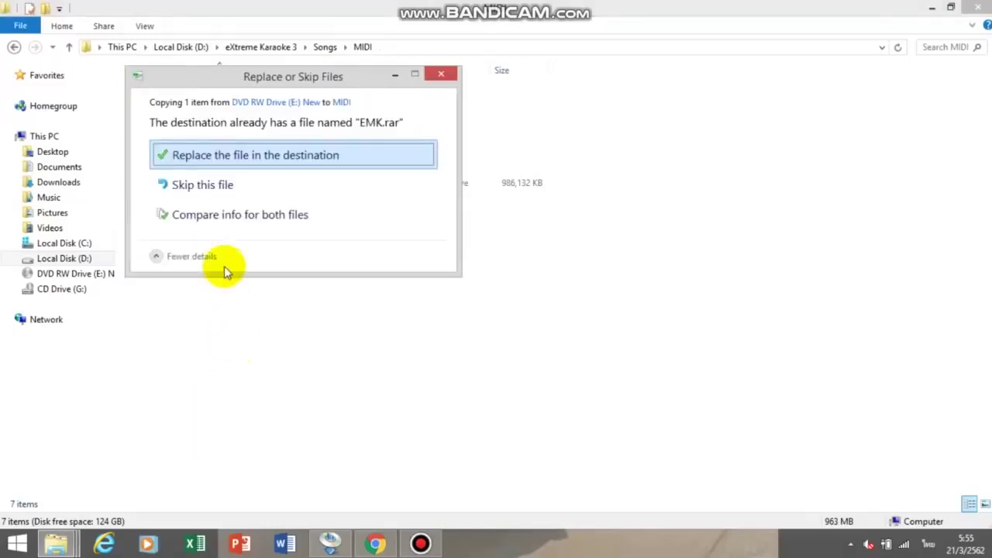
pyautogui.moveTo(246, 83); pyautogui.dragTo(357, 159)
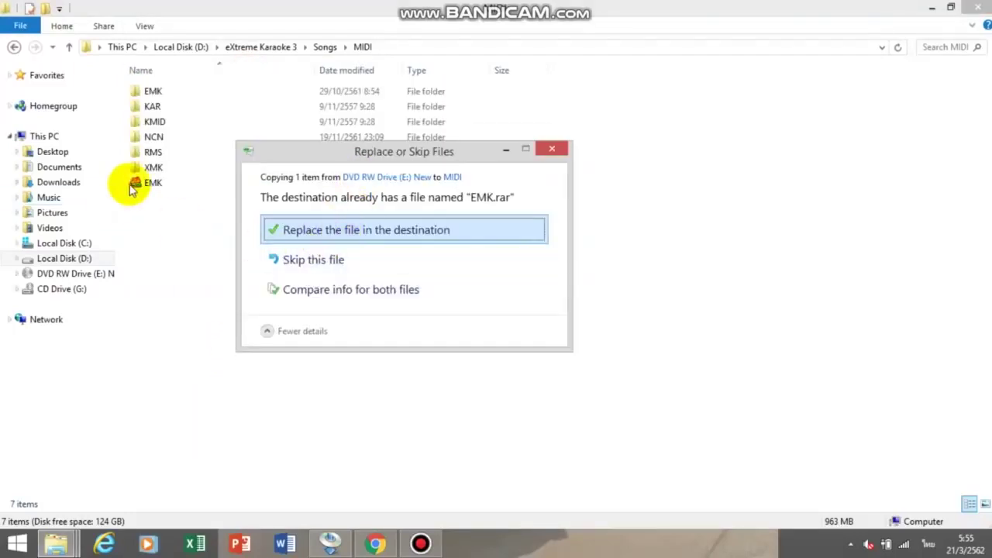
pyautogui.click(556, 152)
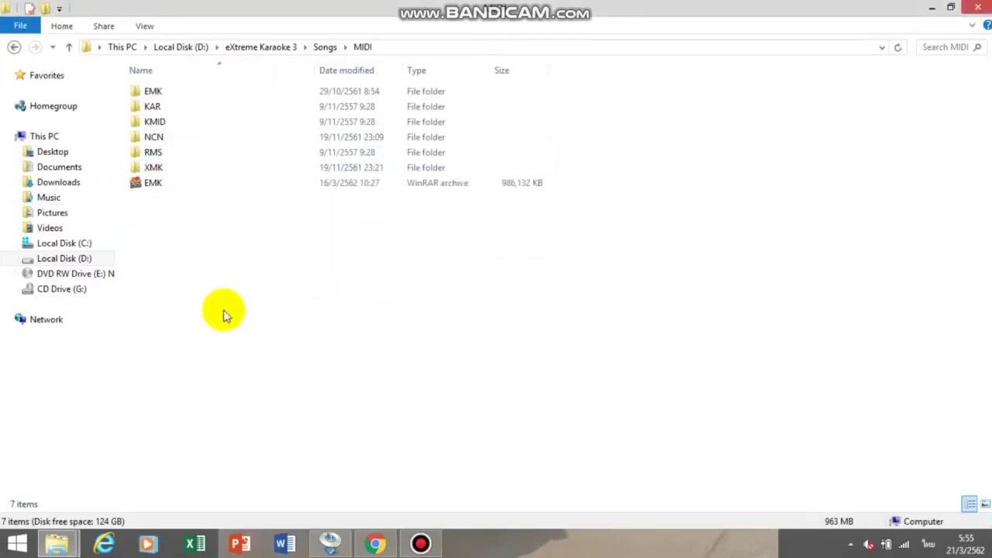
# Step: View the extraction options for the EMK archive in the MIDI folder and dismiss them without extracting
pyautogui.click(162, 191)
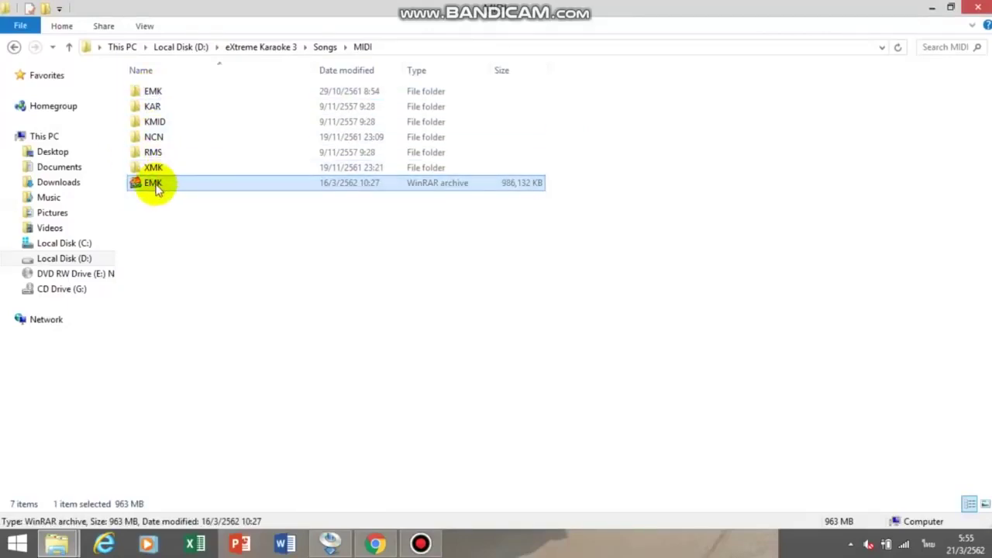
pyautogui.rightClick(157, 190)
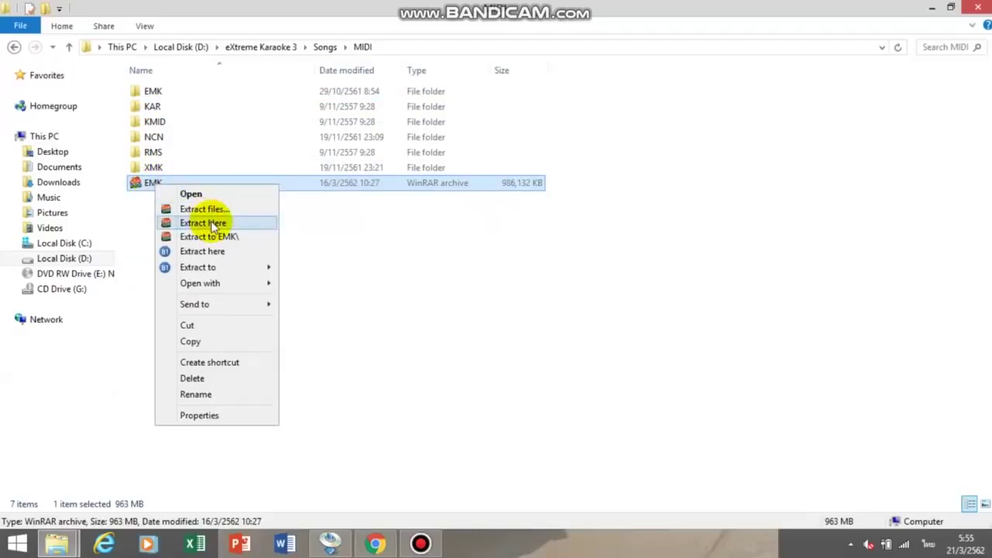
pyautogui.click(256, 222)
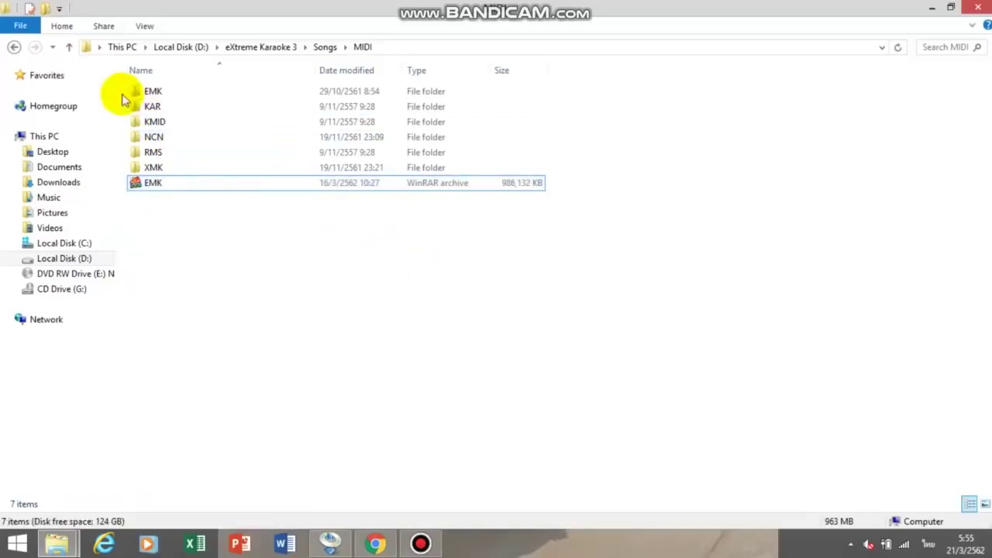
# Step: Examine the song subfolders inside the EMK folder and return to the Songs folder
pyautogui.doubleClick(161, 90)
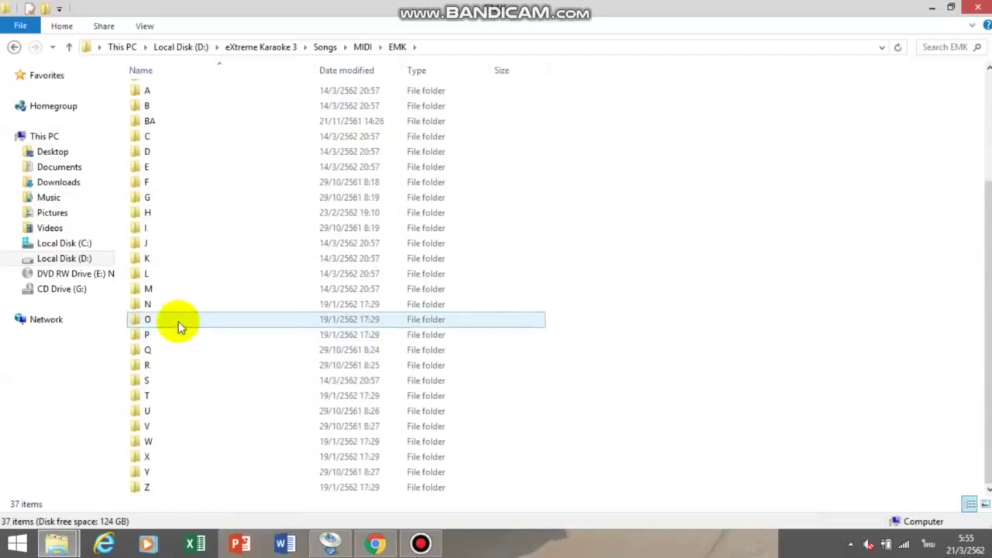
pyautogui.scroll(3, 179, 318)
pyautogui.scroll(-3, 172, 314)
pyautogui.scroll(3, 172, 317)
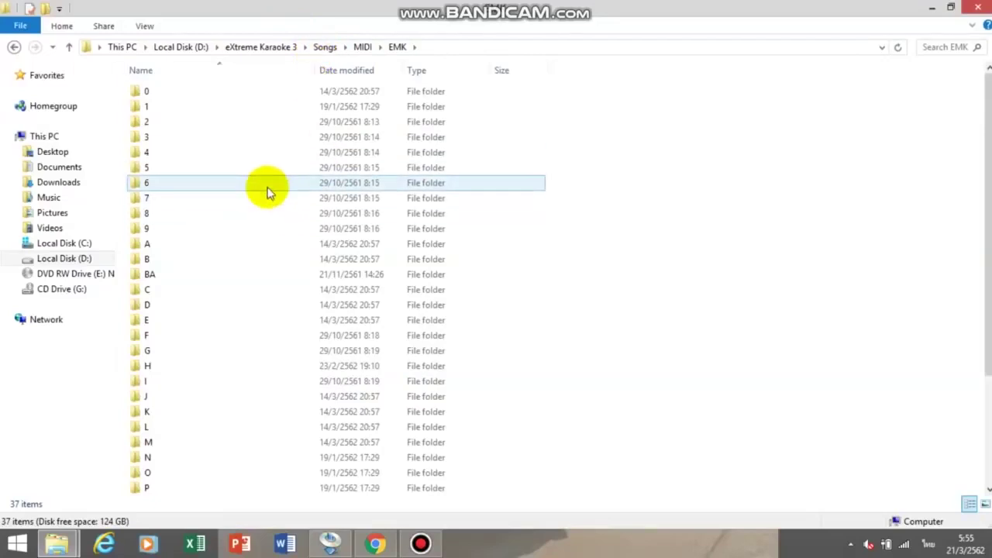
pyautogui.click(14, 47)
pyautogui.click(14, 47)
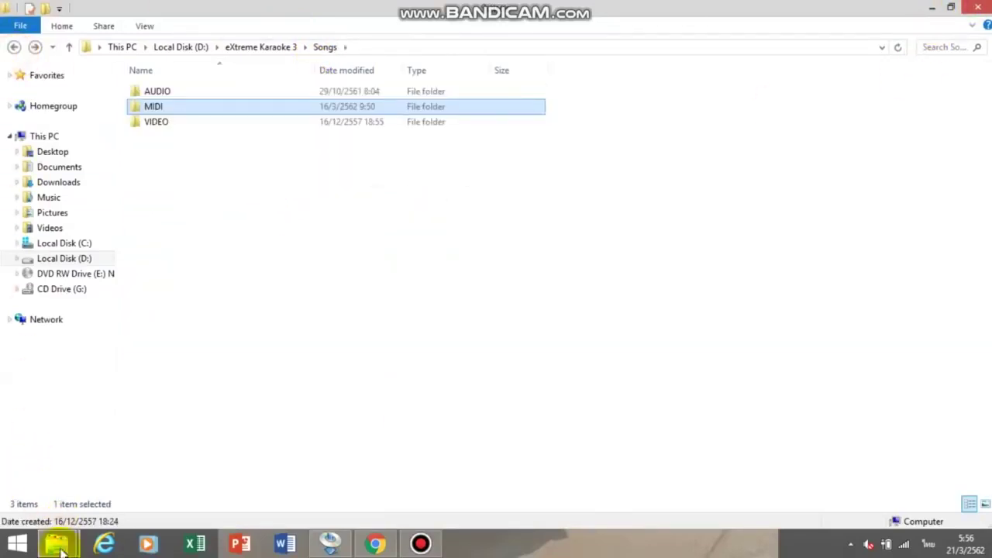
# Step: Switch to the DVD drive window and copy the Soundfont archive to the clipboard
pyautogui.moveTo(56, 542)
pyautogui.click(81, 464)
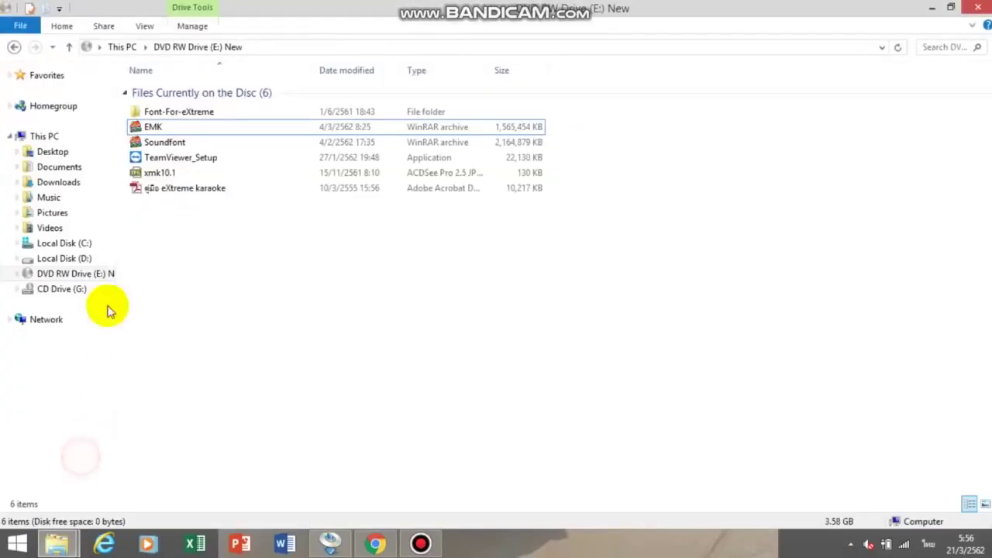
pyautogui.click(171, 143)
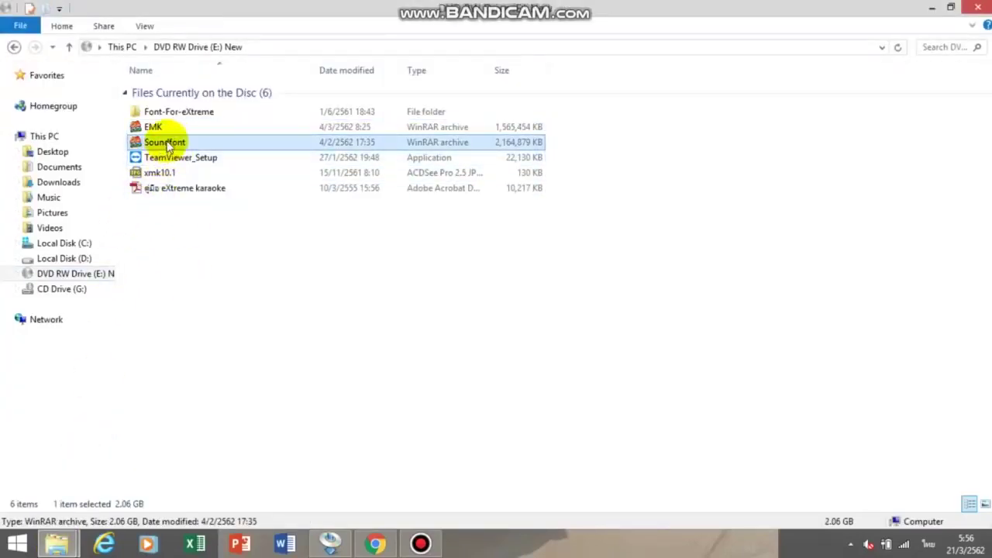
pyautogui.rightClick(166, 144)
pyautogui.click(200, 283)
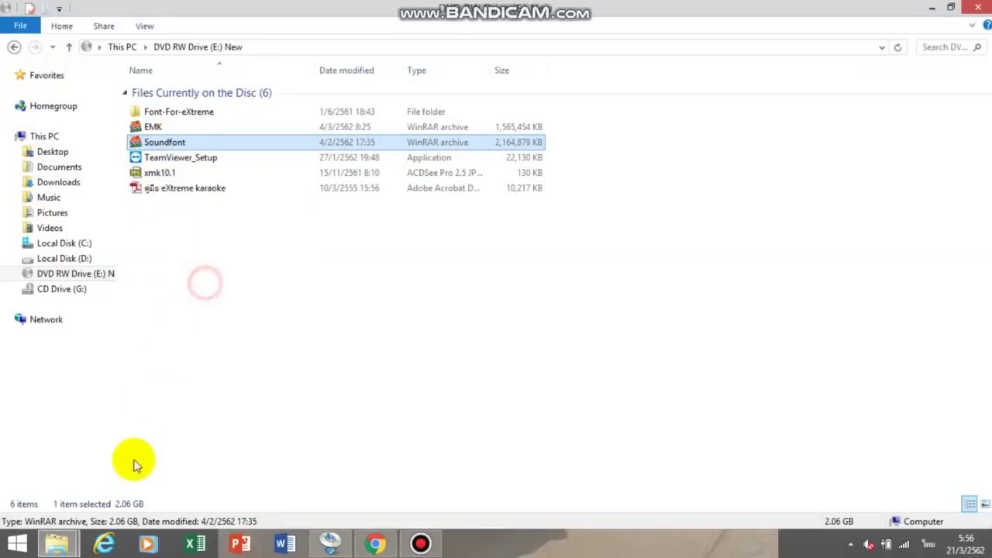
# Step: Paste the Soundfont archive into the SoundFont folder of eXtreme Karaoke 3 on drive D
pyautogui.moveTo(59, 549)
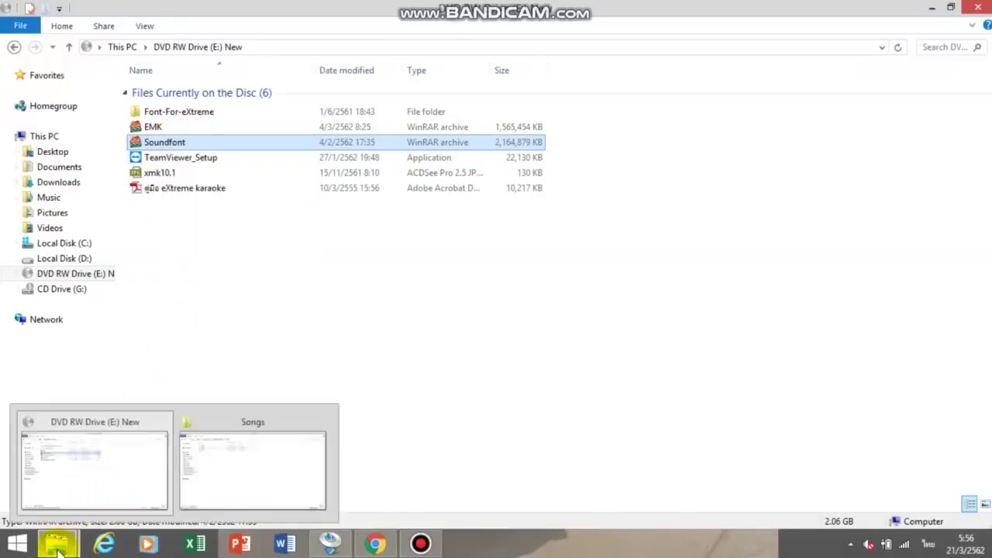
pyautogui.click(242, 462)
pyautogui.click(14, 48)
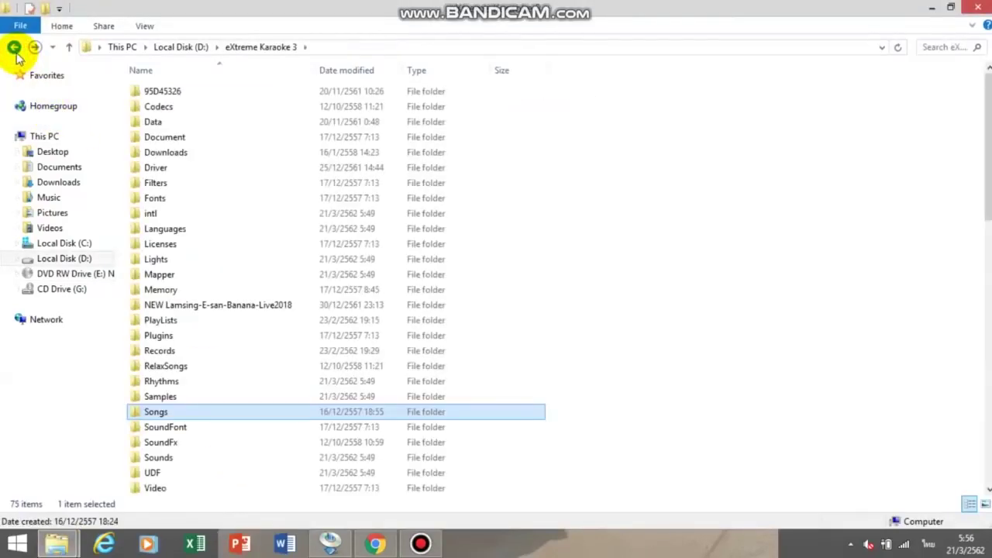
pyautogui.doubleClick(172, 432)
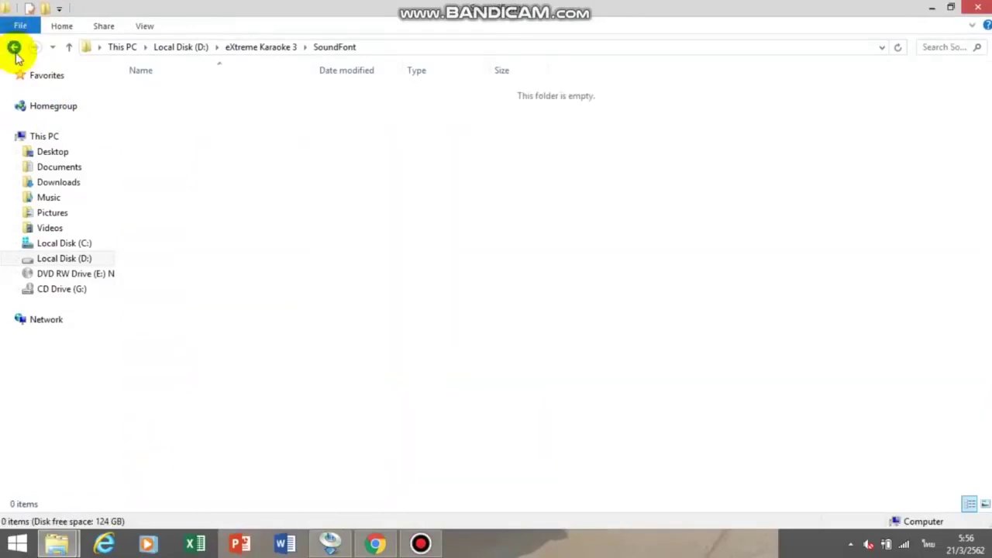
pyautogui.click(14, 47)
pyautogui.doubleClick(172, 430)
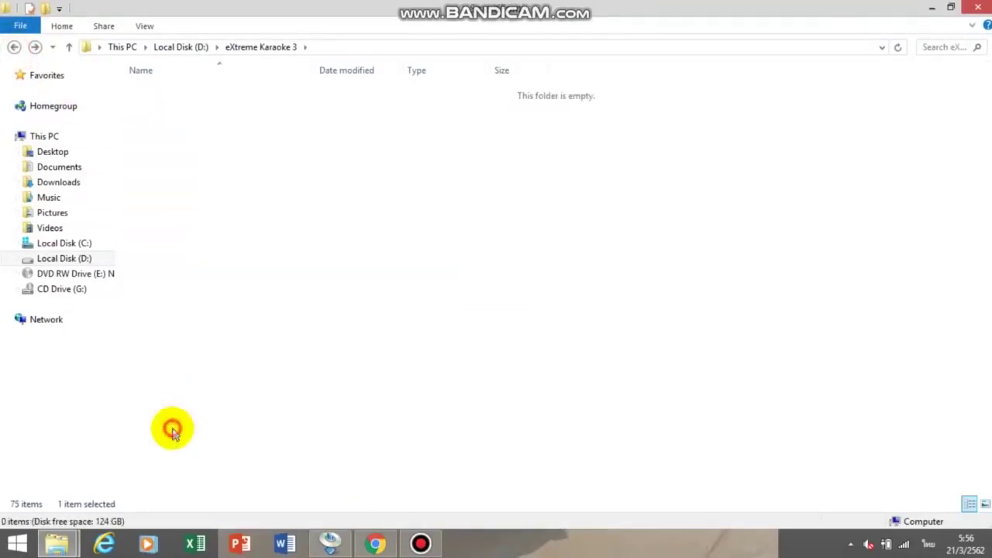
pyautogui.rightClick(226, 133)
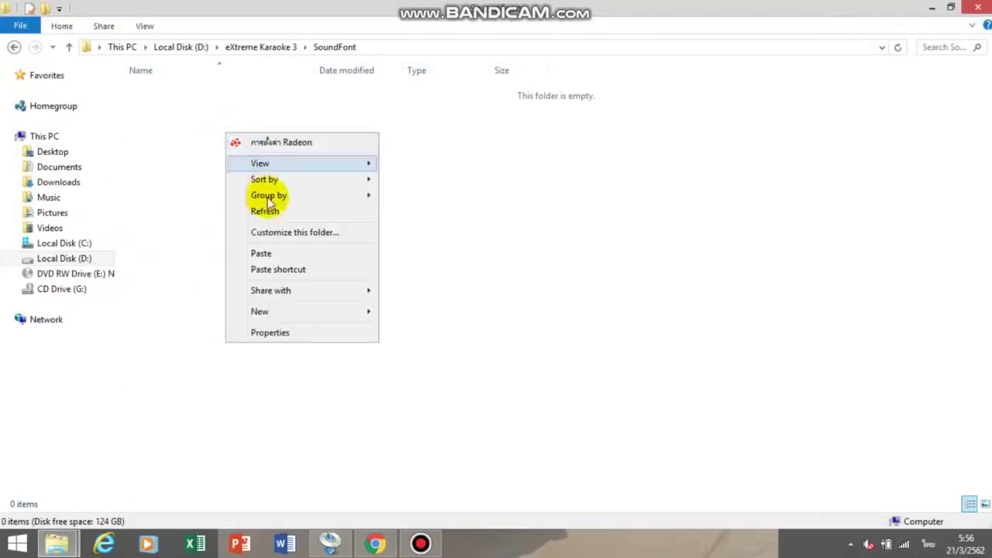
pyautogui.click(280, 258)
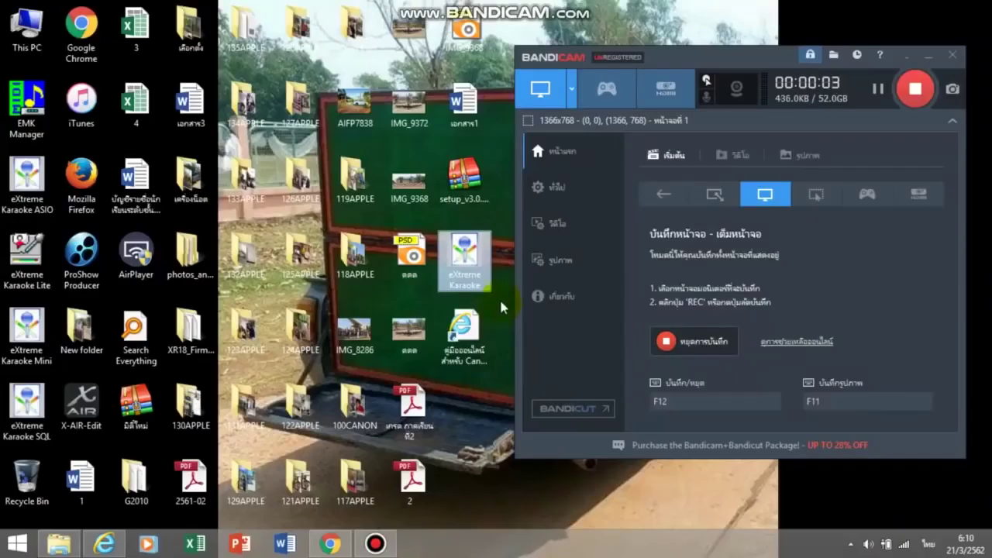
# Step: Review the Soundfont folder and the archive's extraction options in the SoundFont folder, without extracting again
pyautogui.click(59, 544)
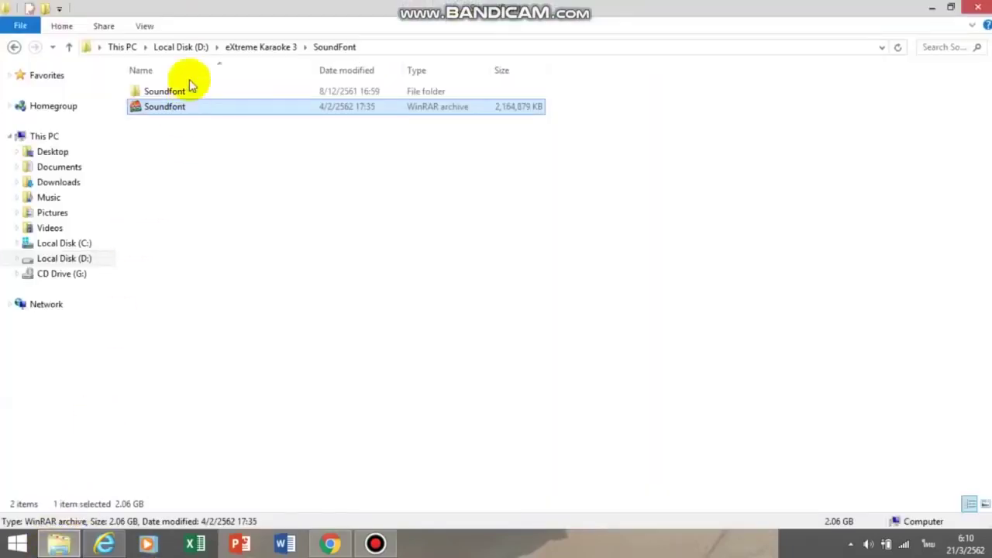
pyautogui.click(173, 93)
pyautogui.click(193, 162)
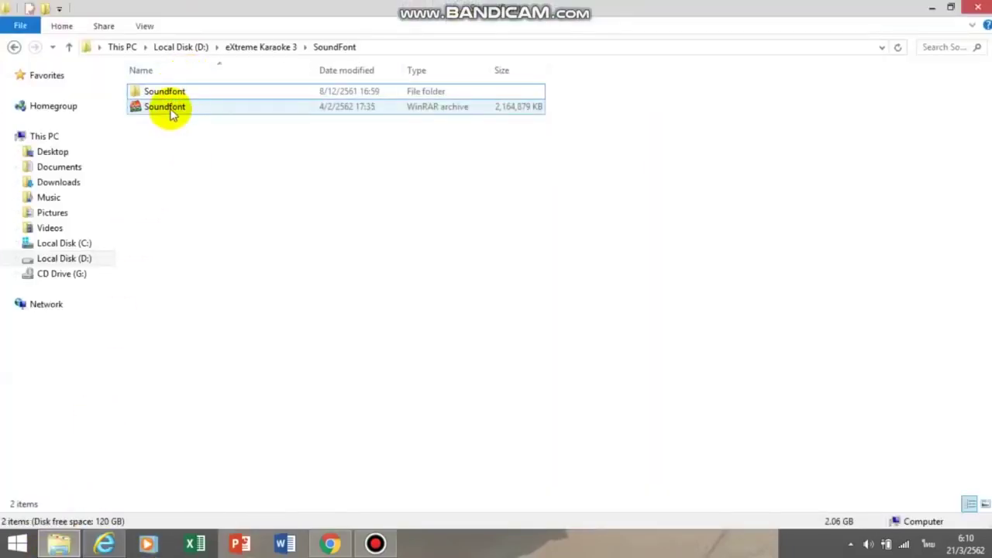
pyautogui.click(172, 113)
pyautogui.rightClick(172, 110)
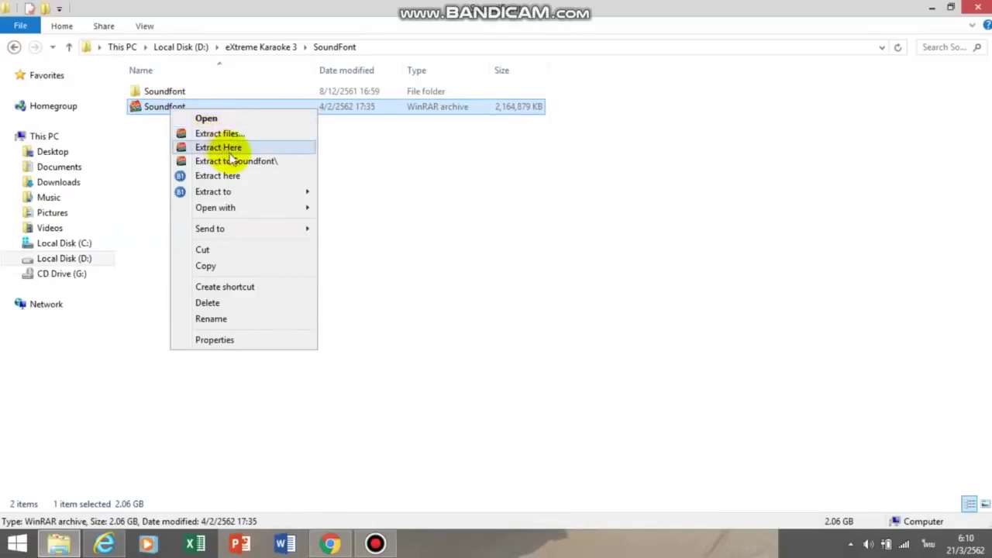
pyautogui.click(457, 310)
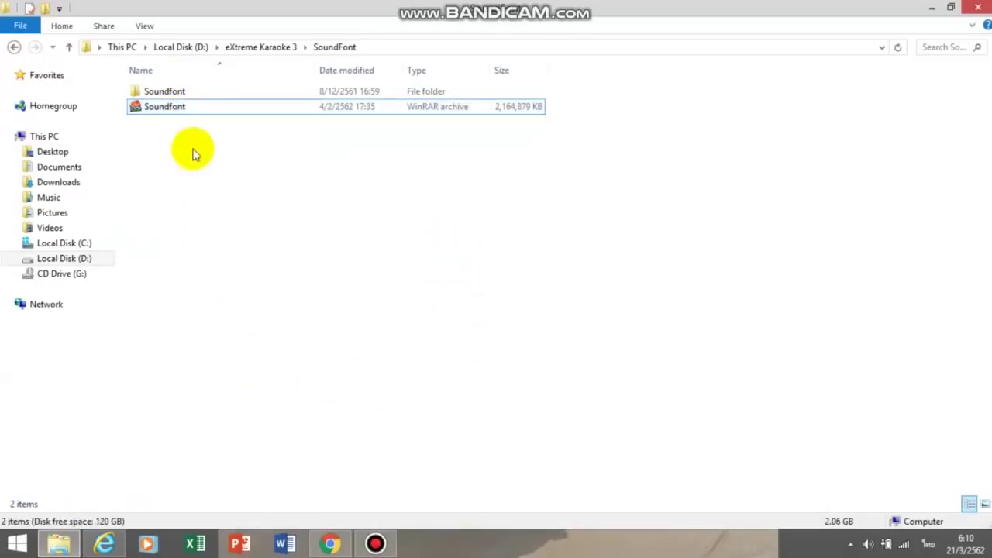
# Step: Minimize the open windows and launch eXtreme Karaoke from the desktop
pyautogui.click(331, 545)
pyautogui.click(329, 545)
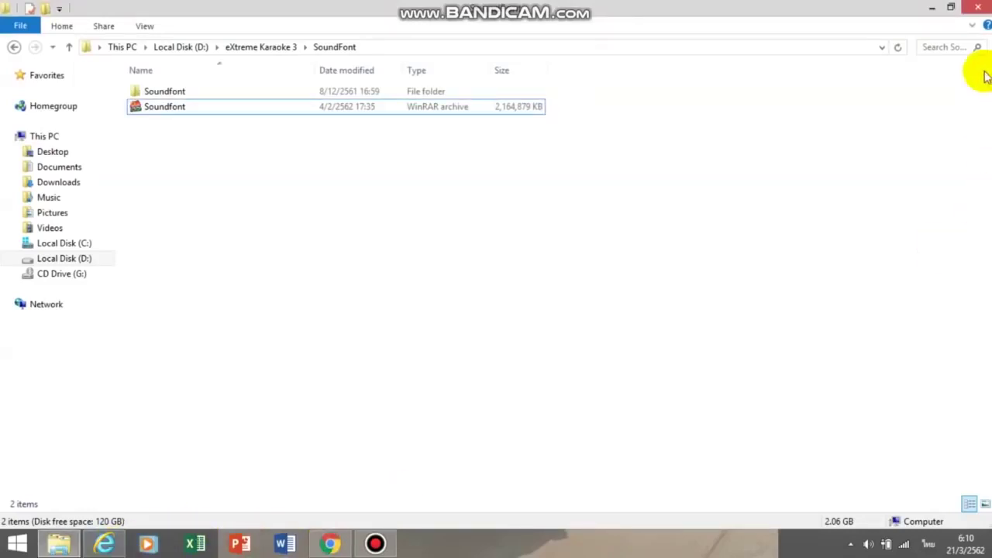
pyautogui.click(932, 8)
pyautogui.click(904, 53)
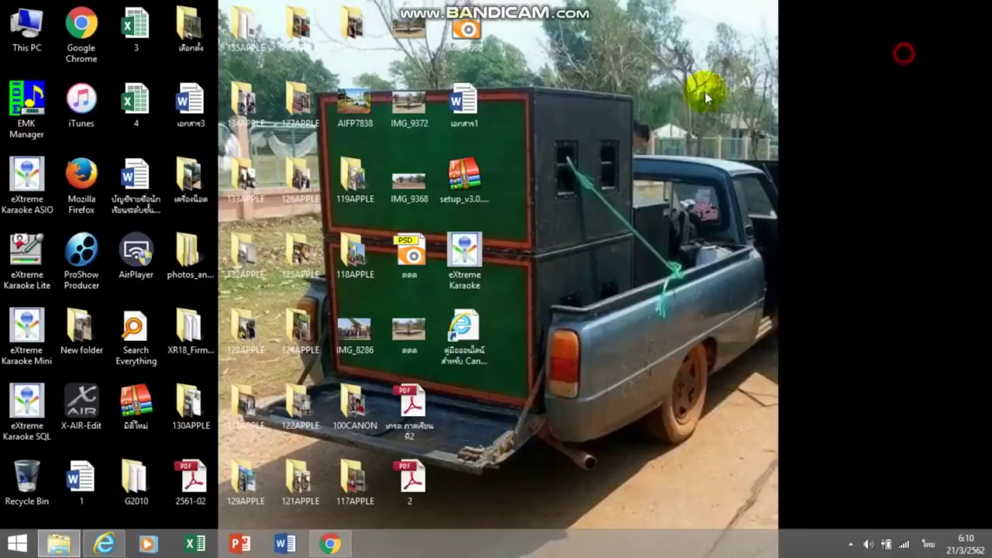
pyautogui.click(465, 254)
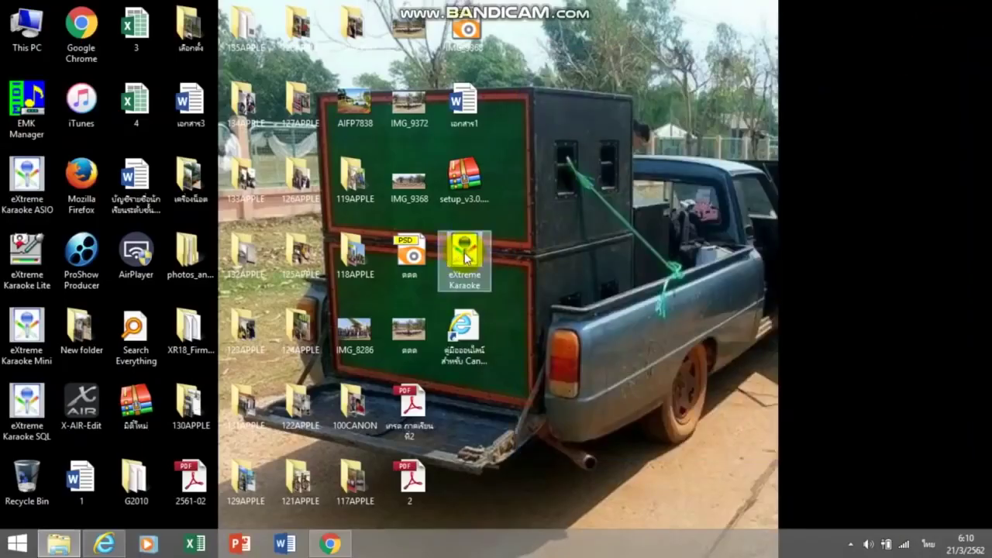
pyautogui.doubleClick(465, 256)
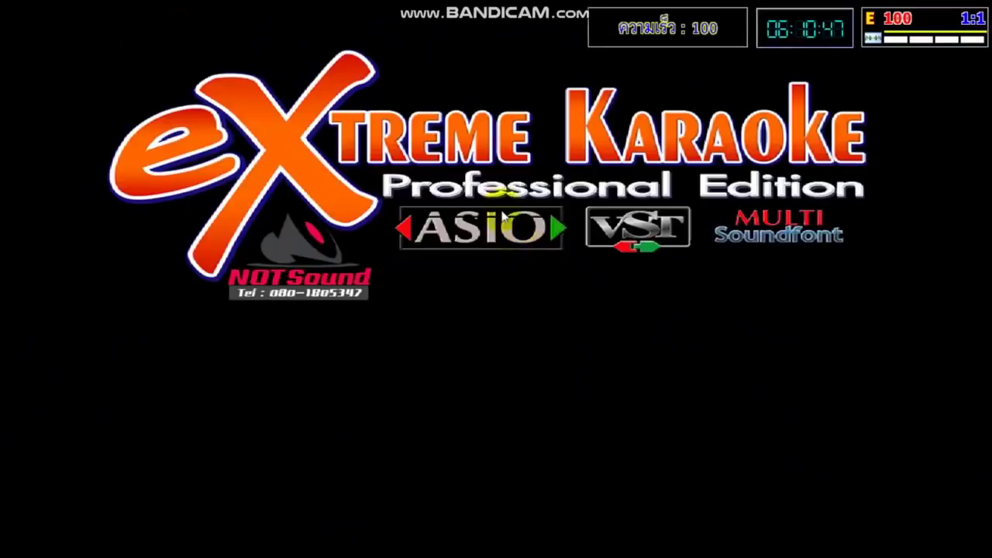
# Step: Switch the interface language to English and return it to Thai
pyautogui.rightClick(441, 145)
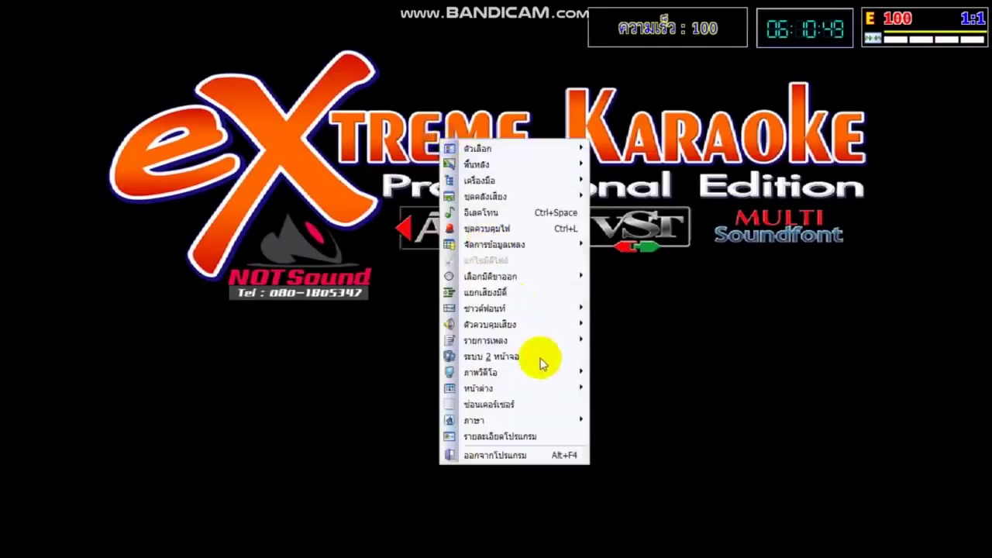
pyautogui.moveTo(573, 422)
pyautogui.click(629, 441)
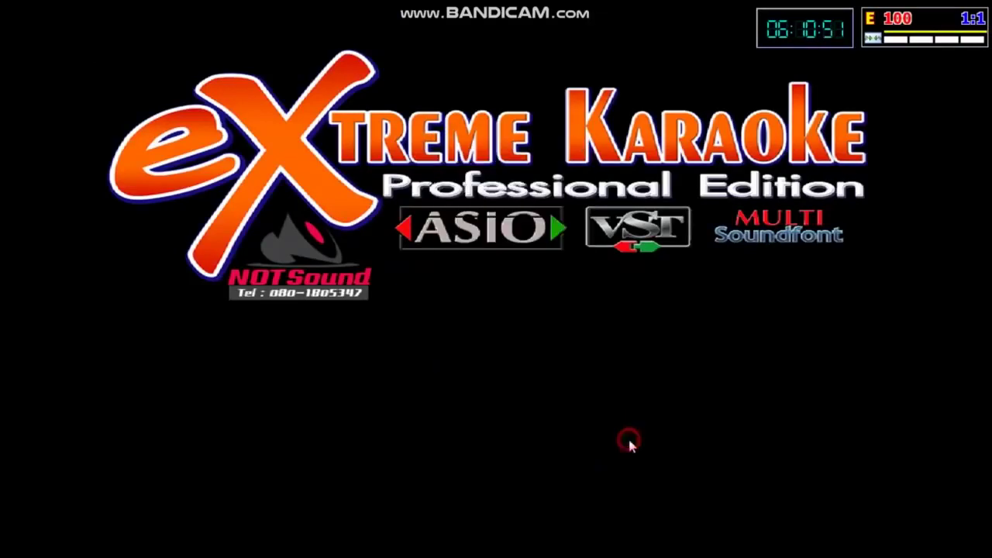
pyautogui.rightClick(436, 159)
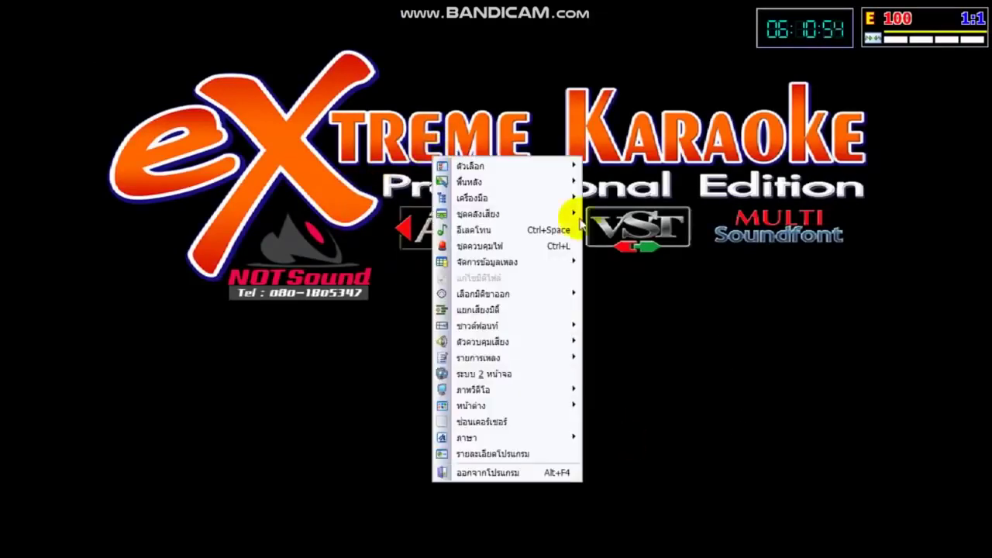
pyautogui.moveTo(567, 445)
pyautogui.click(612, 439)
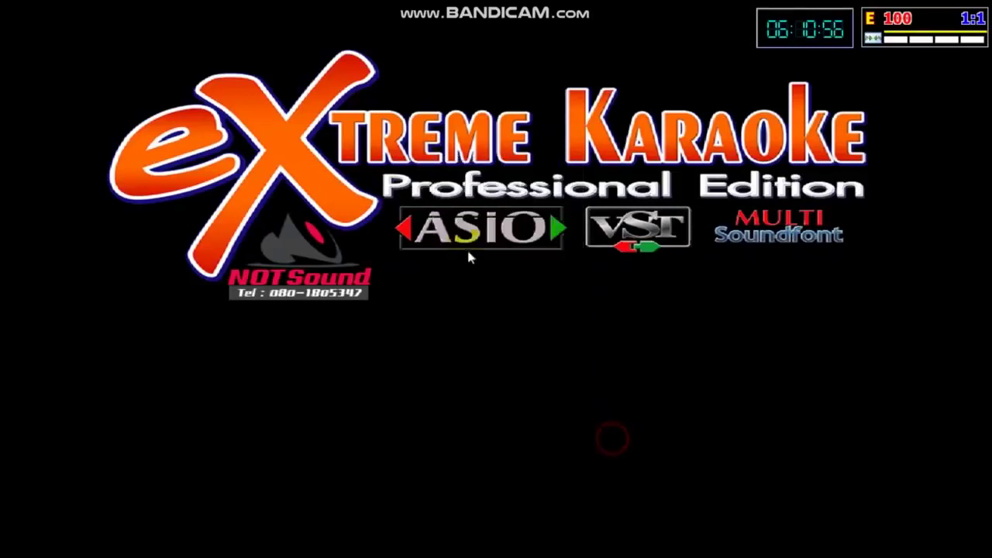
pyautogui.rightClick(467, 247)
pyautogui.rightClick(414, 177)
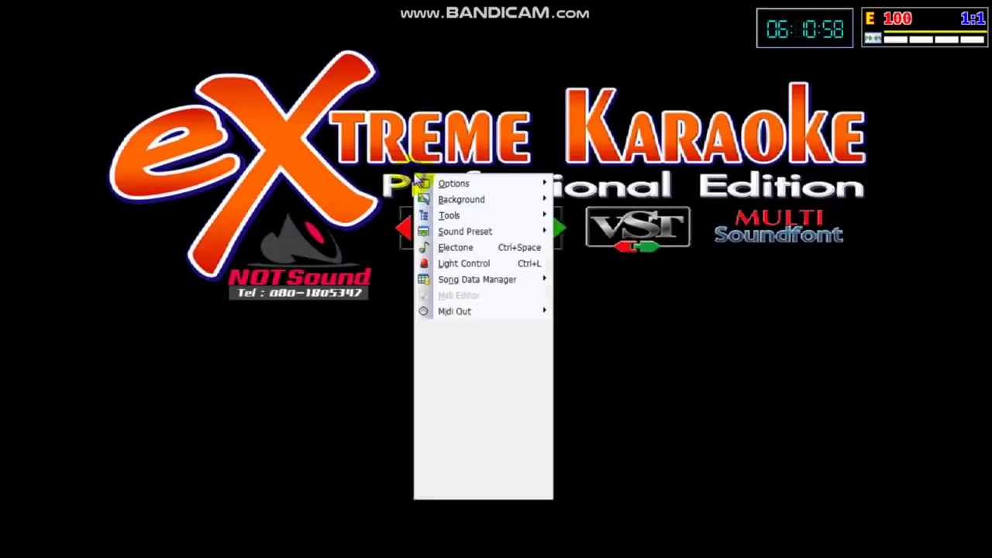
pyautogui.moveTo(531, 456)
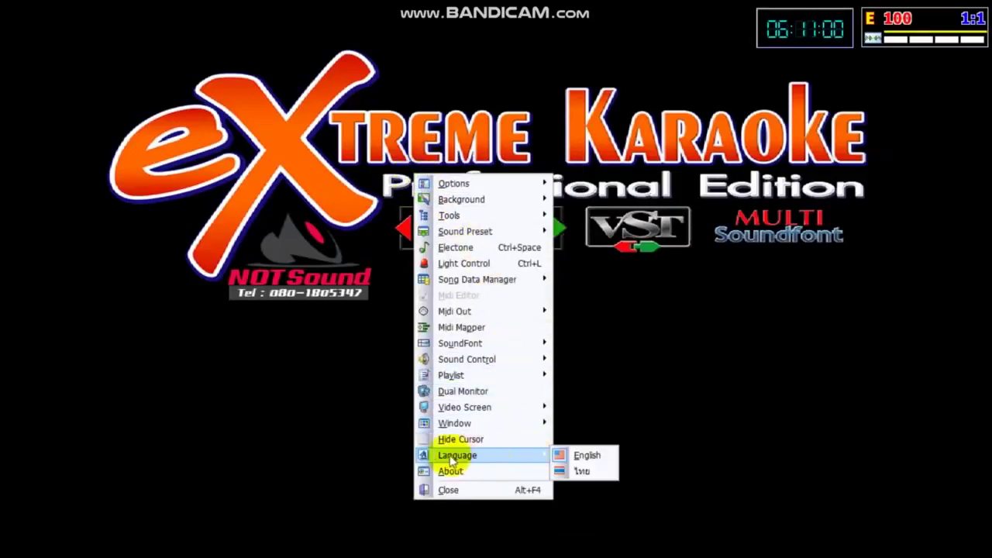
pyautogui.click(581, 471)
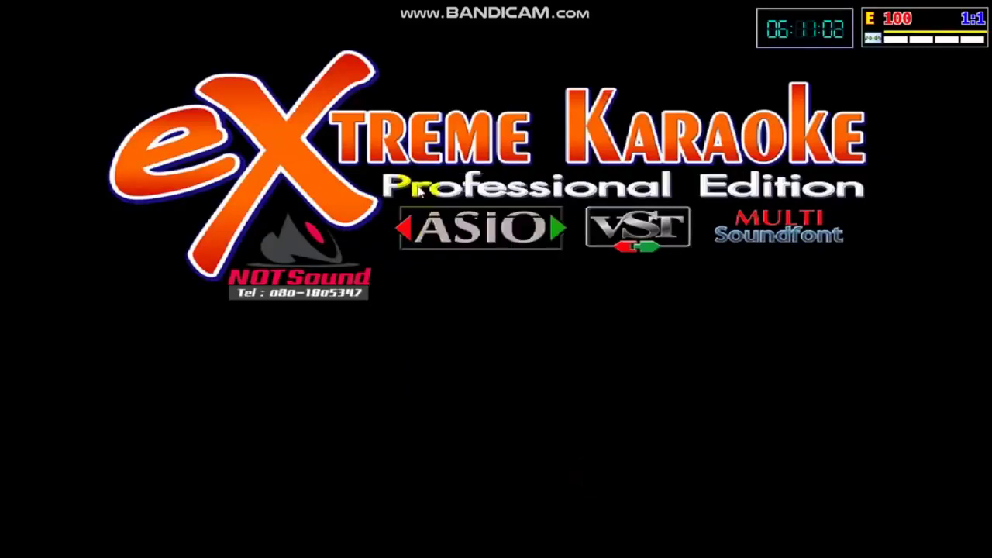
# Step: Check which MIDI output ports the program offers, leaving the selection as it is
pyautogui.rightClick(422, 190)
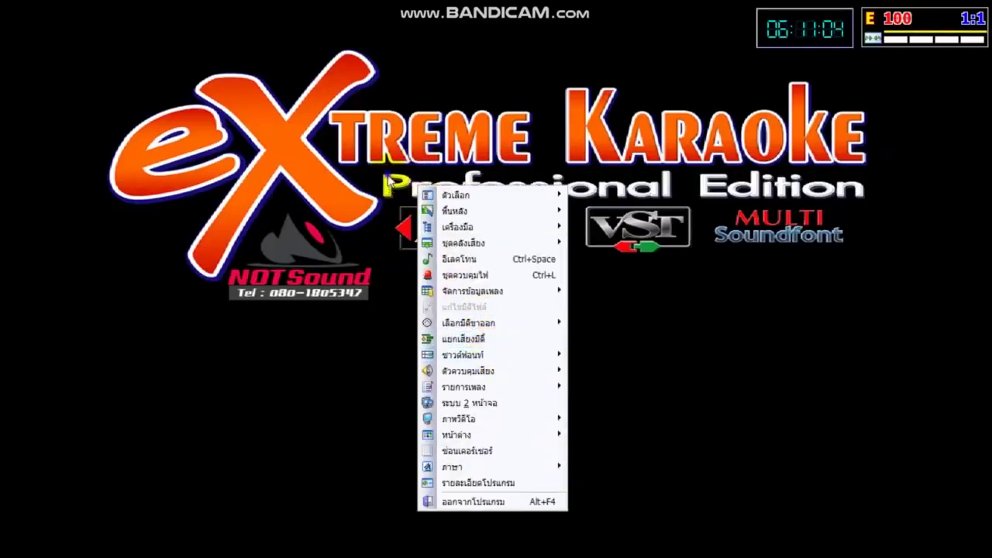
pyautogui.rightClick(393, 176)
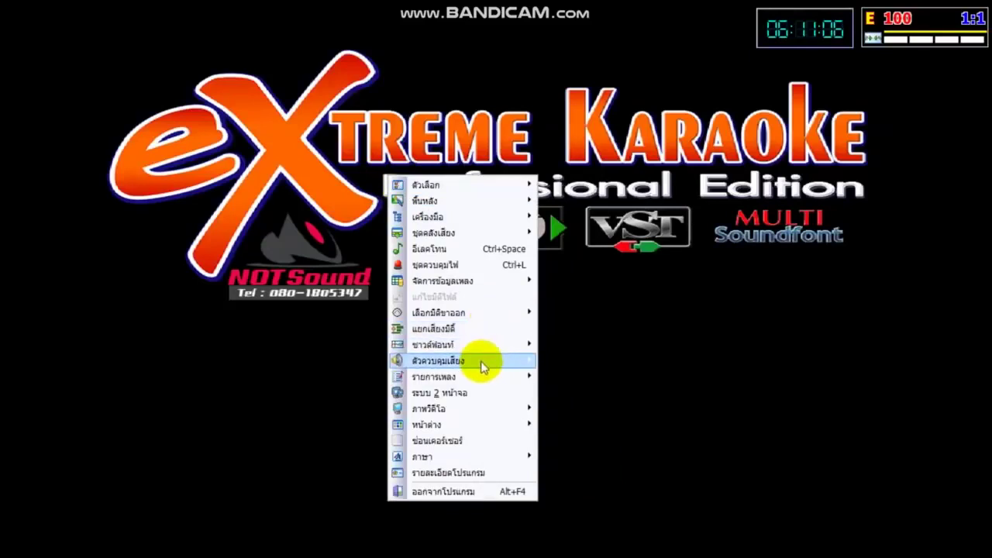
pyautogui.moveTo(486, 362)
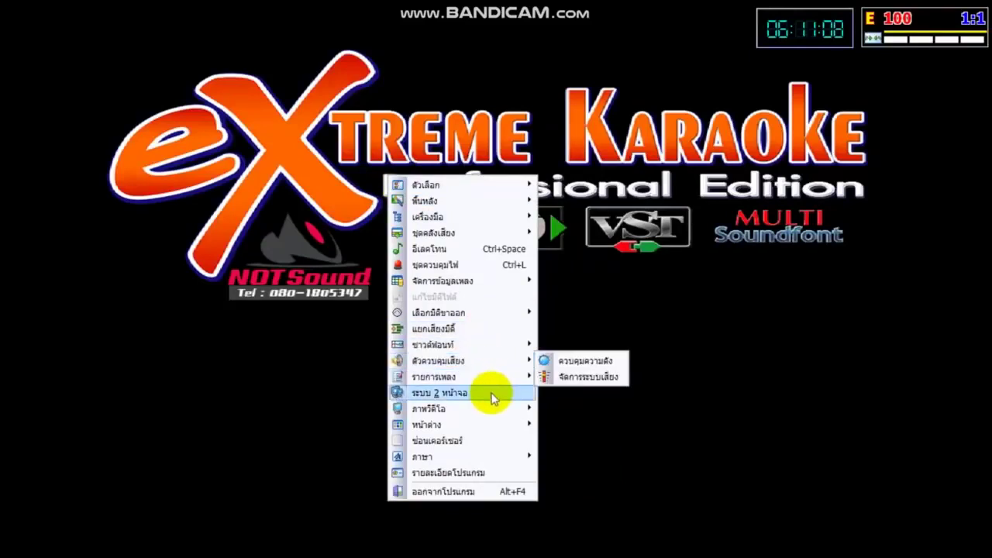
pyautogui.moveTo(496, 461)
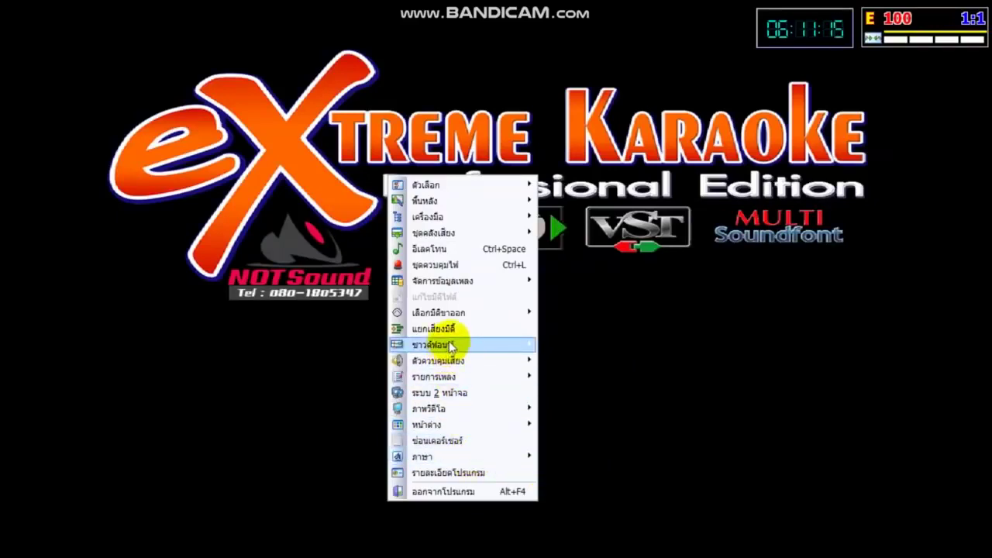
pyautogui.moveTo(473, 312)
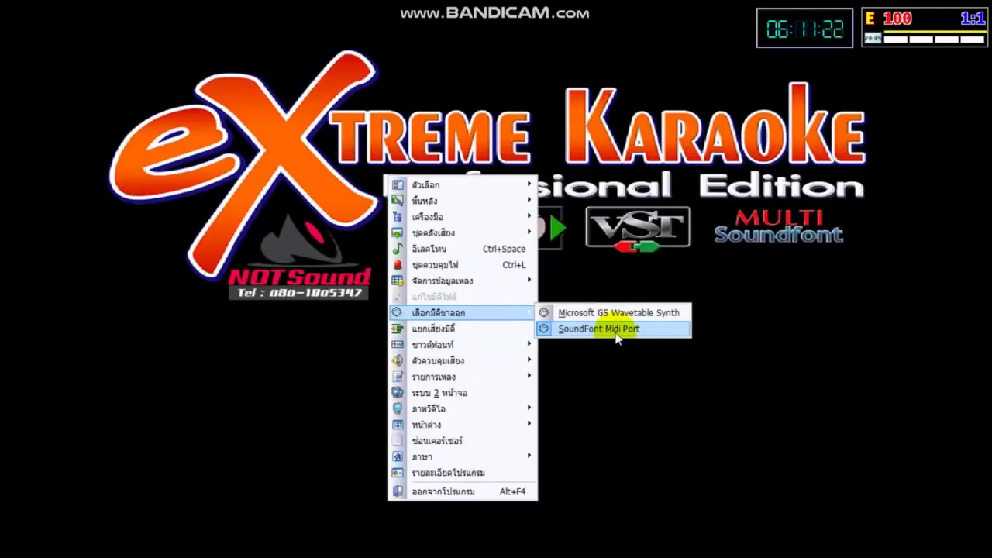
pyautogui.click(625, 398)
# Step: Review the song storage folders and the song type ordering in the program settings, and close the settings
pyautogui.rightClick(438, 203)
pyautogui.moveTo(582, 214)
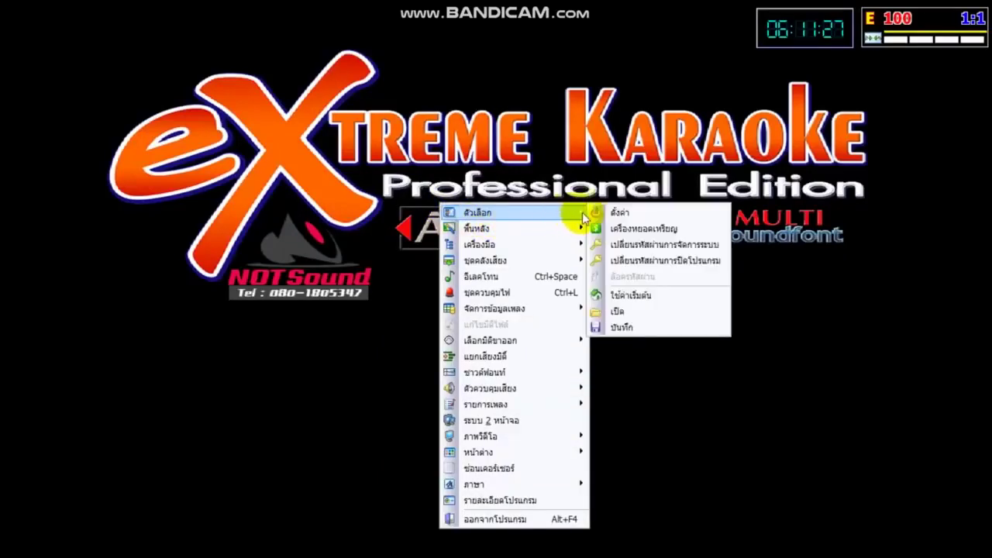
pyautogui.click(620, 212)
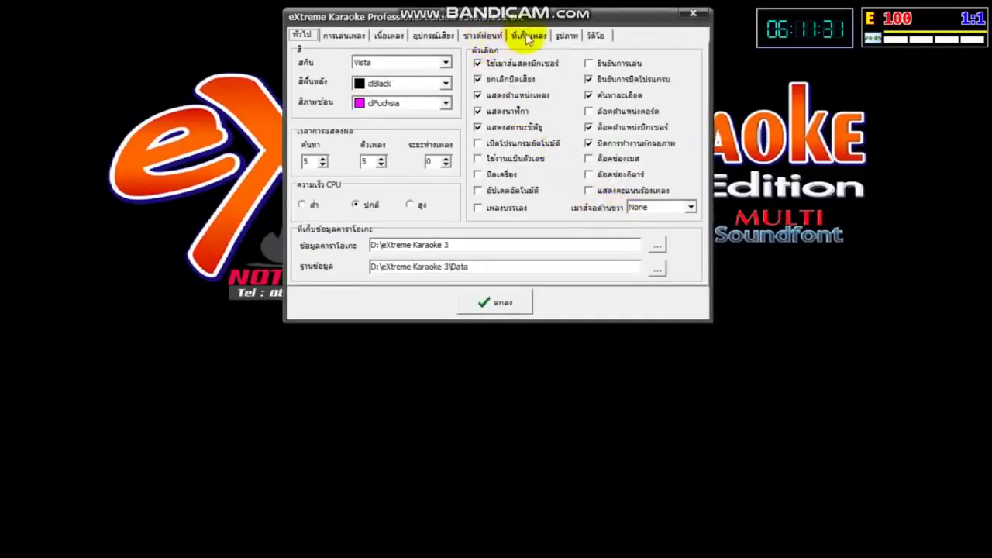
pyautogui.click(529, 36)
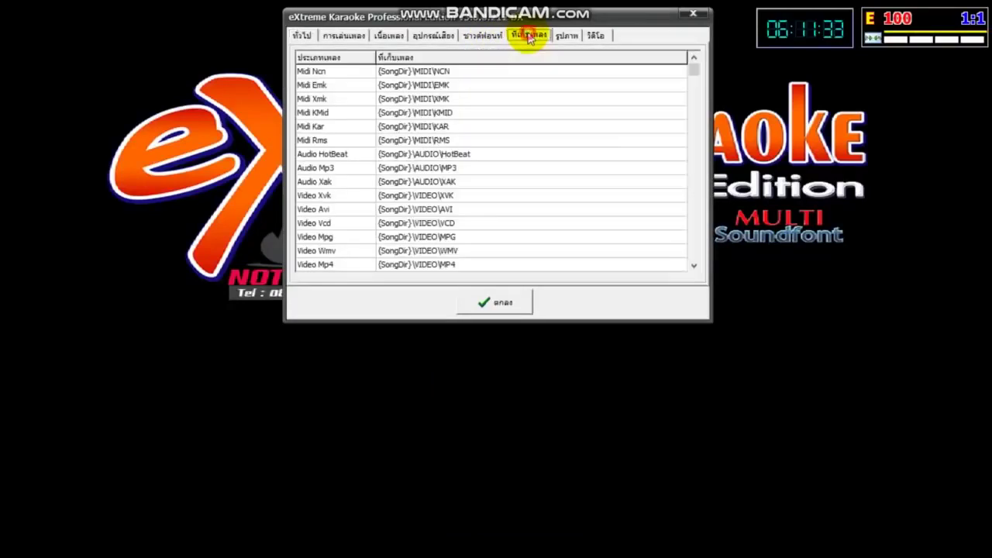
pyautogui.rightClick(453, 99)
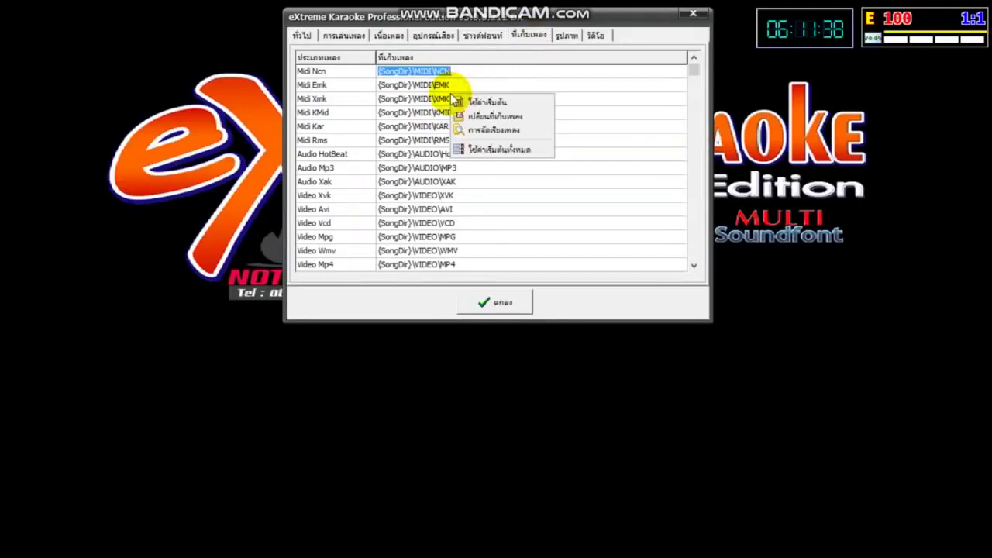
pyautogui.click(485, 132)
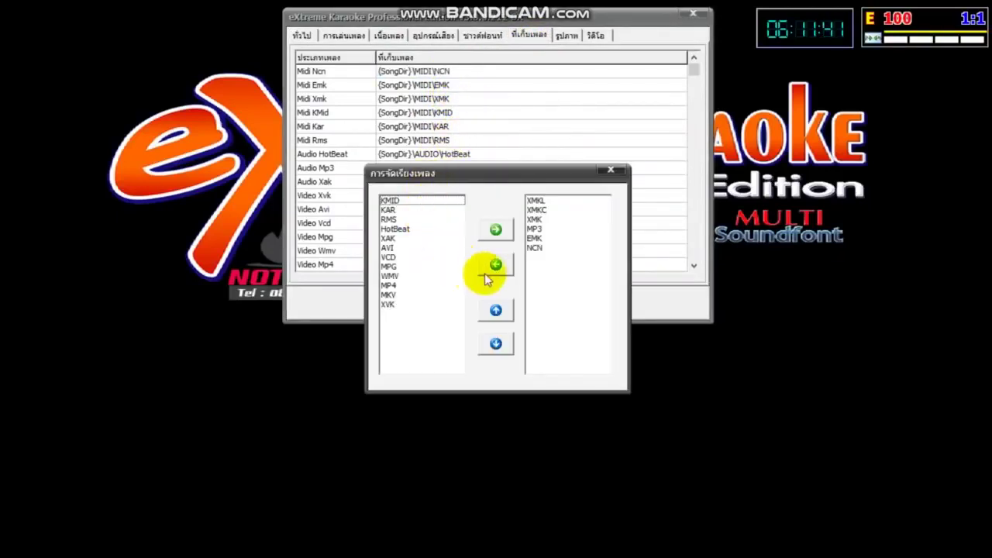
pyautogui.click(552, 203)
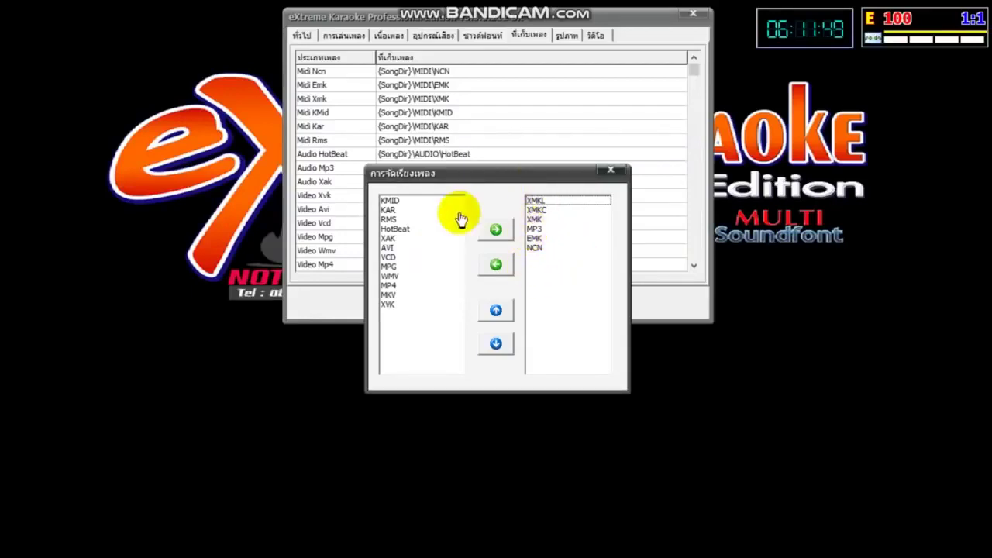
pyautogui.click(393, 200)
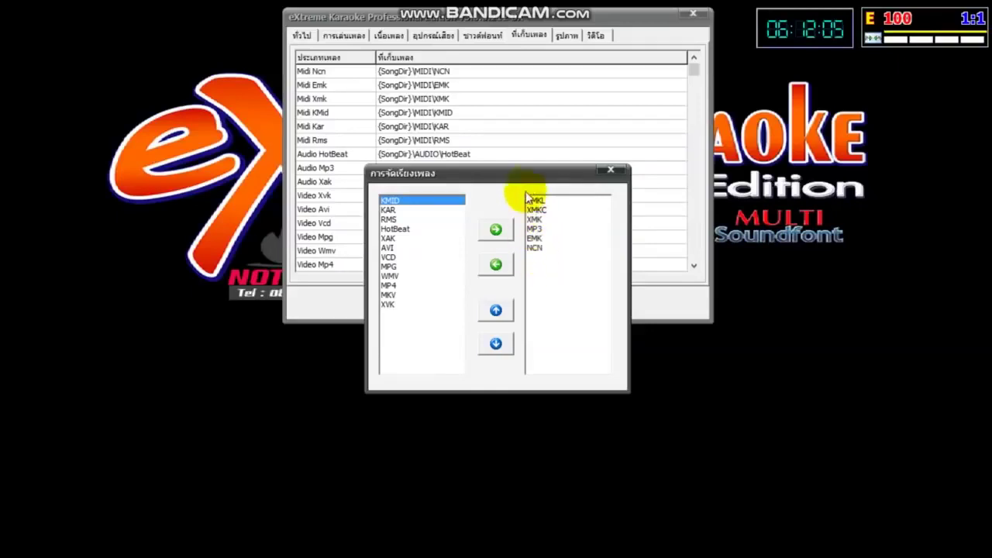
pyautogui.click(613, 171)
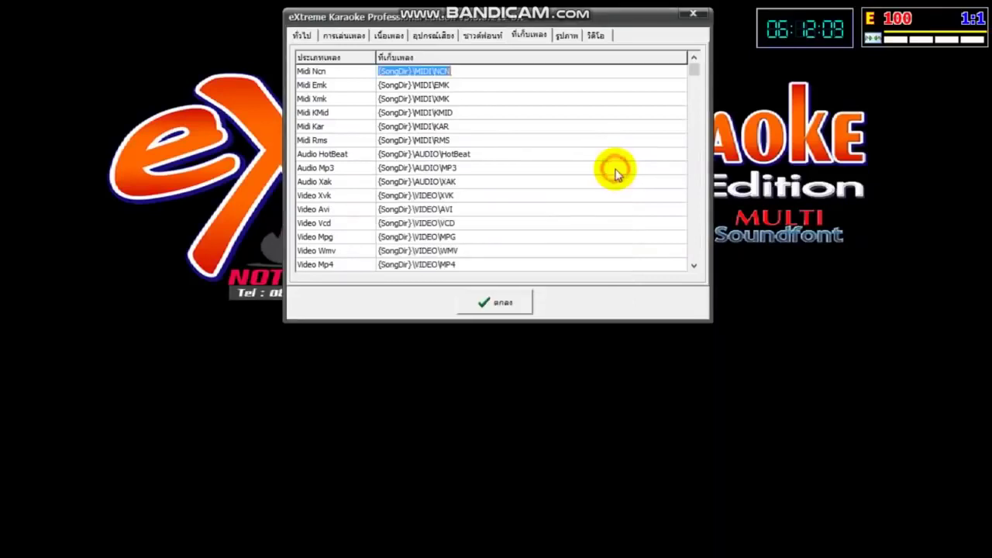
pyautogui.click(506, 303)
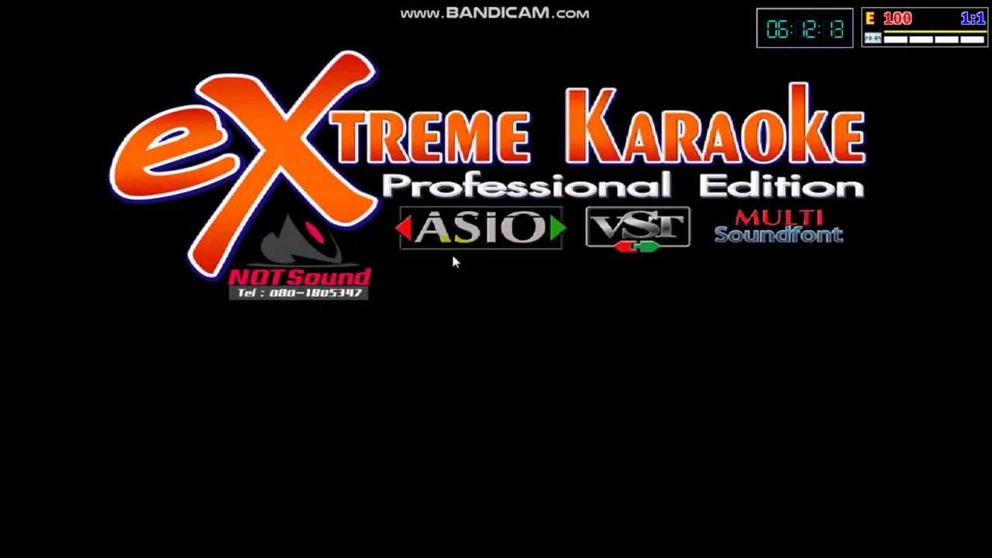
# Step: Open the soundfont loader and look through the mapper and the XSF files available as single soundfonts
pyautogui.rightClick(431, 155)
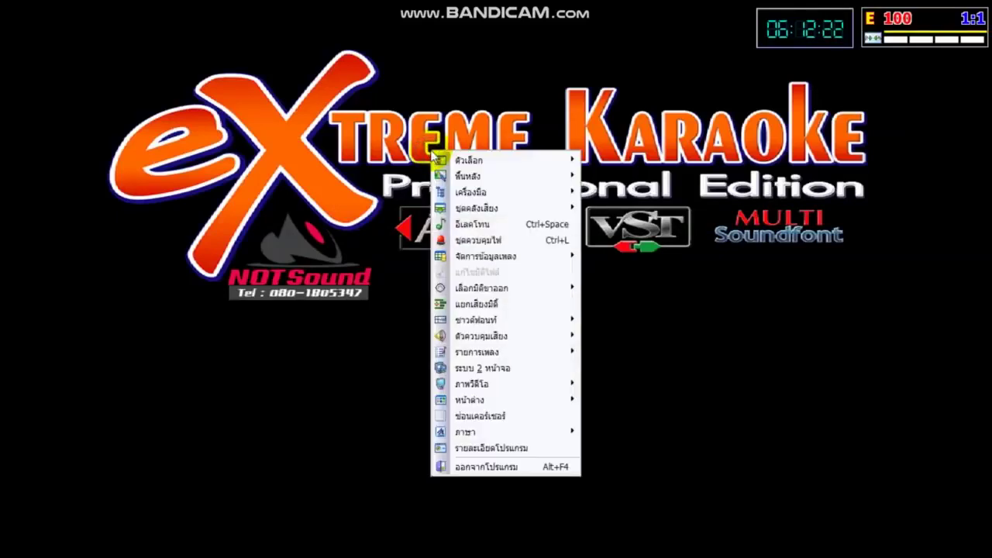
pyautogui.moveTo(547, 331)
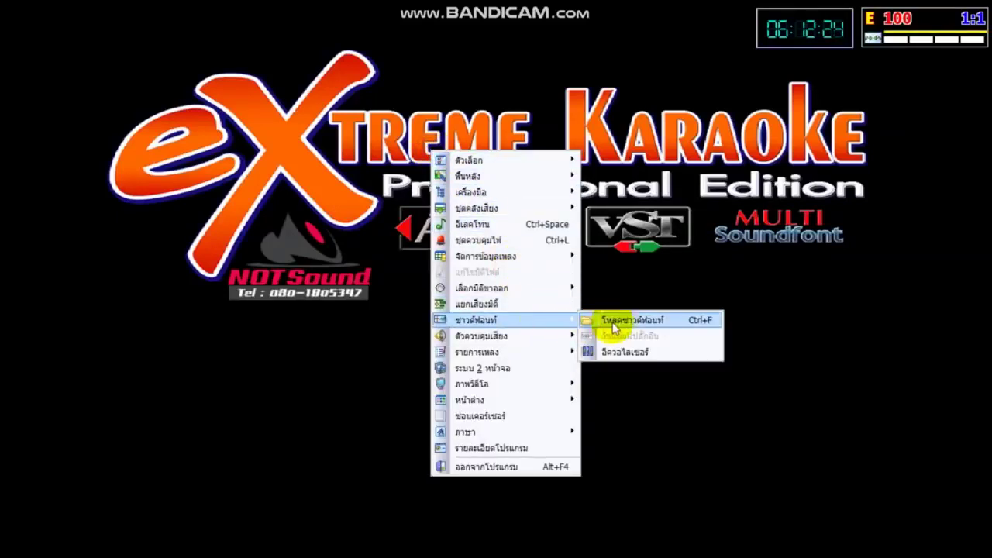
pyautogui.click(655, 325)
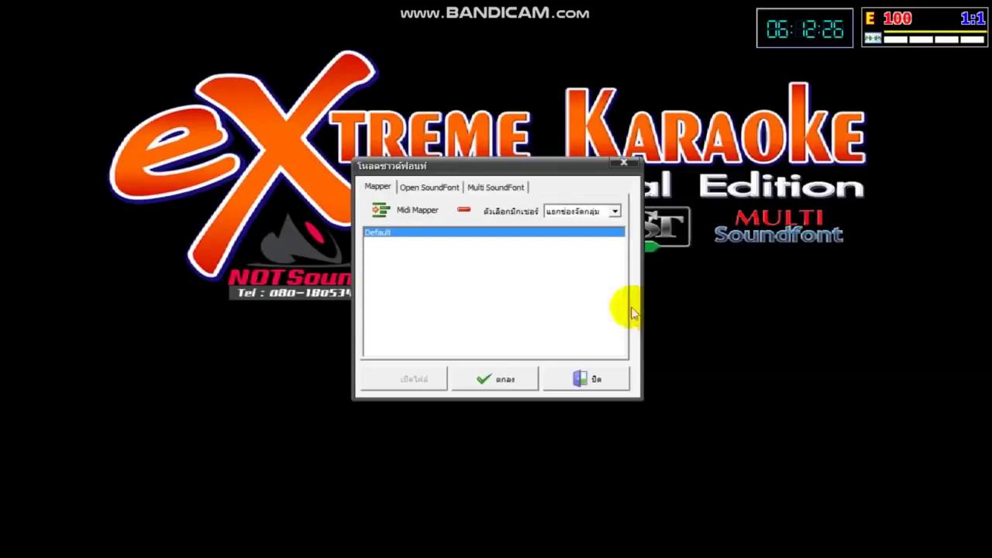
pyautogui.click(435, 188)
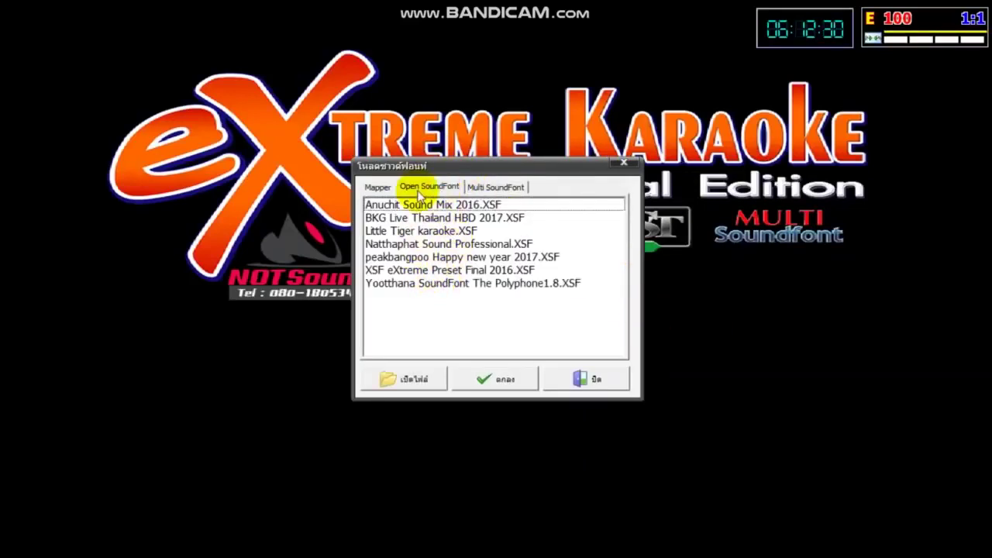
pyautogui.click(375, 187)
pyautogui.click(434, 188)
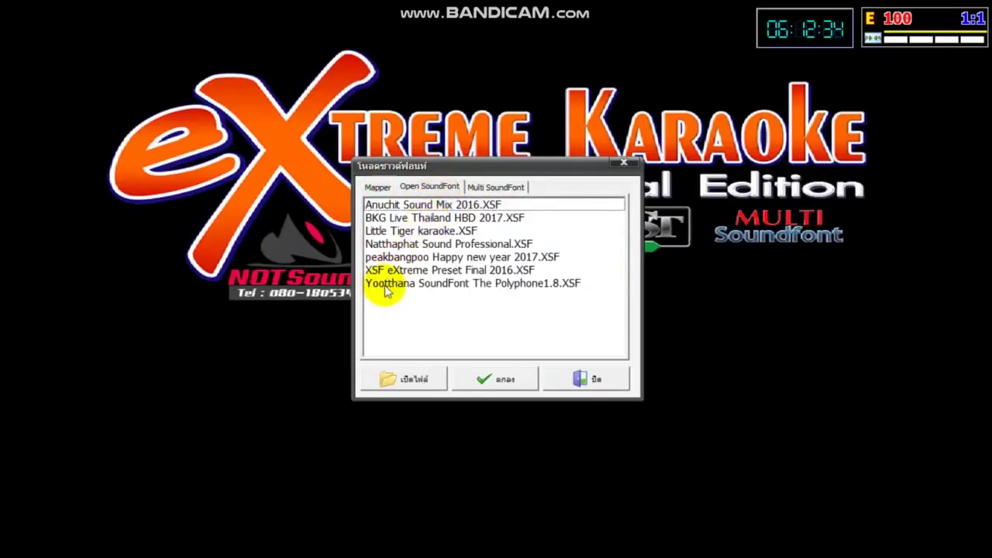
pyautogui.click(384, 243)
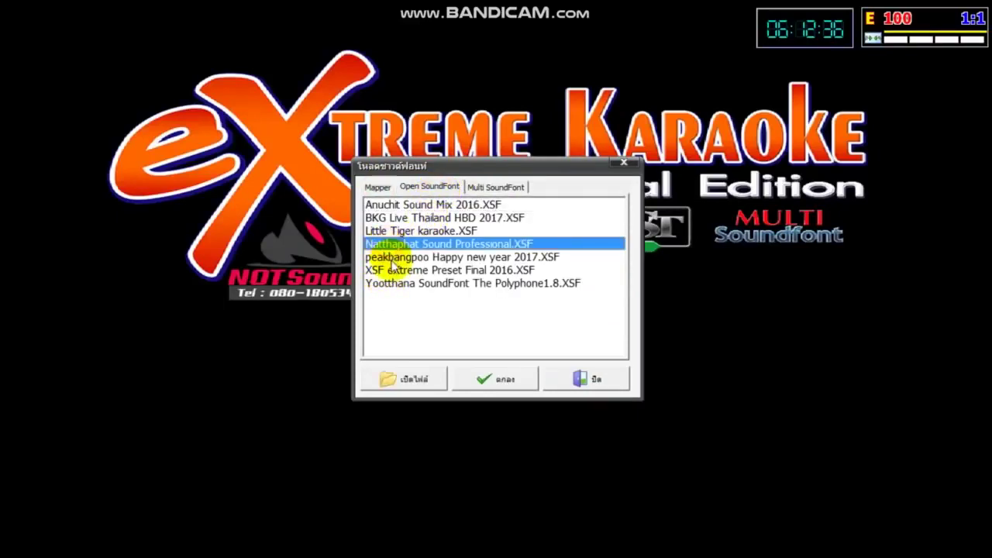
pyautogui.click(392, 257)
pyautogui.click(397, 283)
pyautogui.click(396, 270)
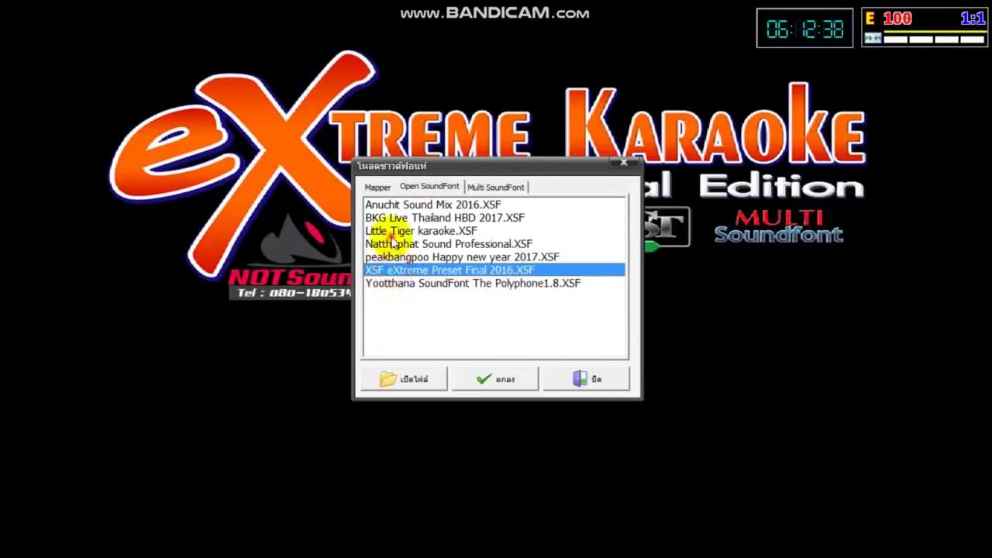
pyautogui.click(395, 231)
pyautogui.click(395, 207)
pyautogui.click(406, 270)
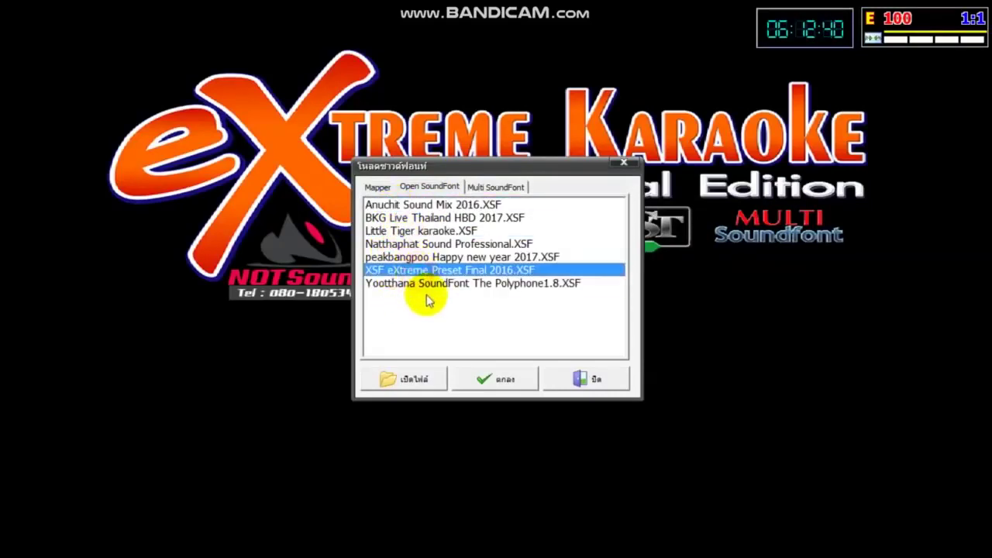
pyautogui.click(423, 283)
pyautogui.click(423, 270)
pyautogui.click(423, 218)
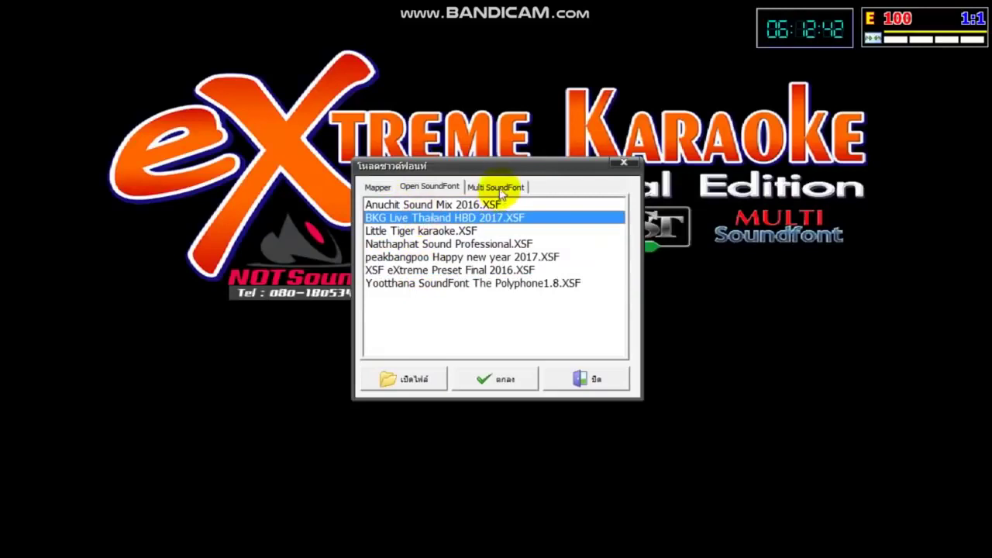
# Step: Examine the Multi SoundFont list, return to the single soundfont files and close the loader without loading one
pyautogui.click(498, 187)
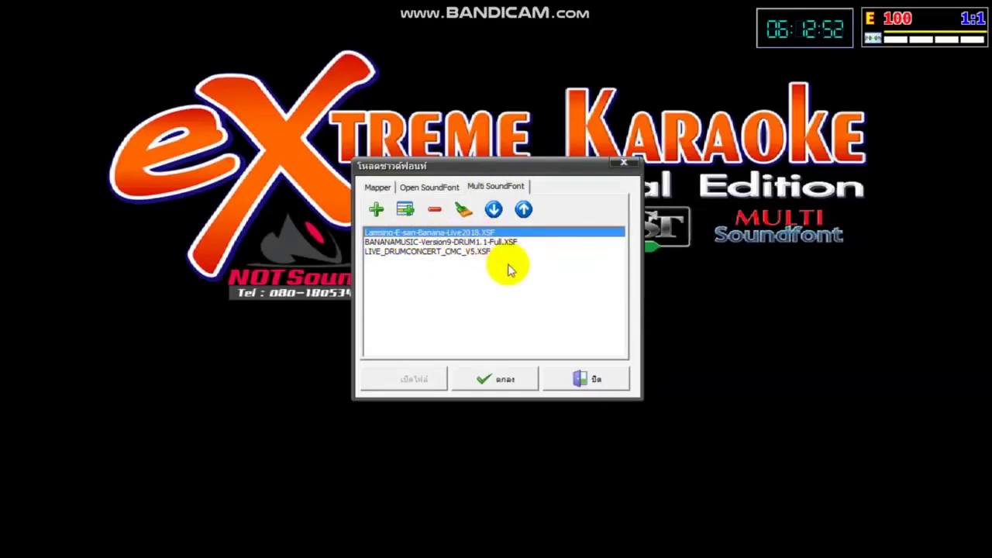
pyautogui.click(428, 187)
pyautogui.click(407, 270)
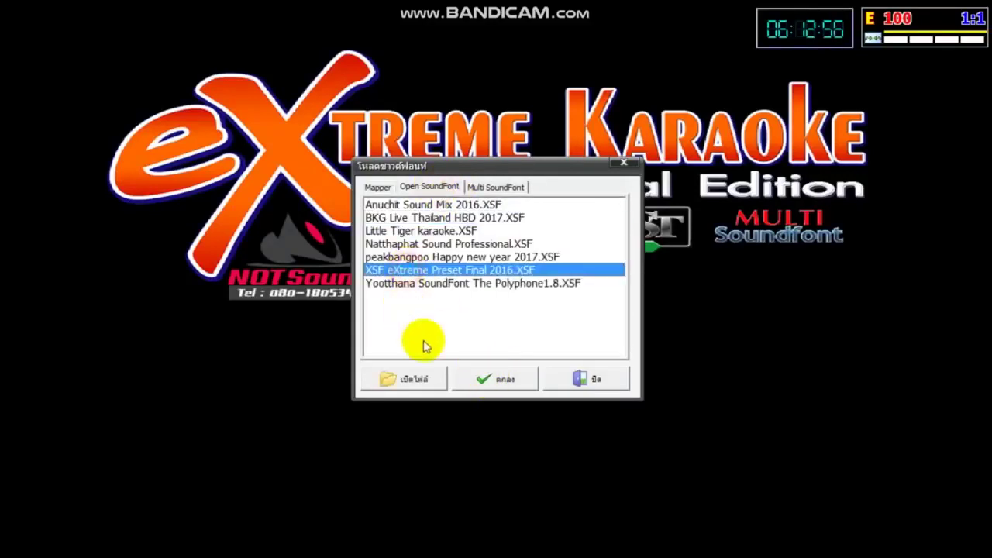
pyautogui.click(627, 166)
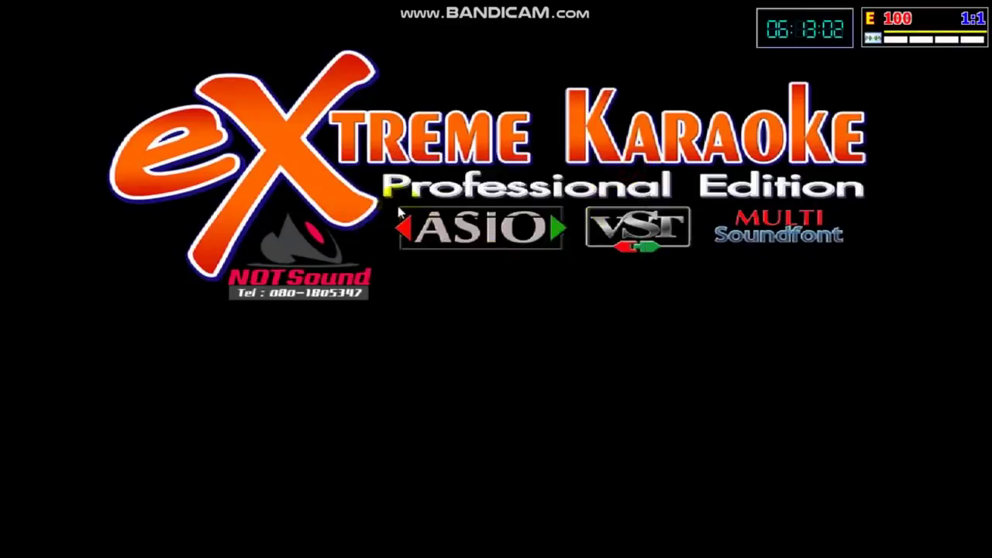
# Step: Open the MIDI separation settings, select channels 1 to 16 and view their available ports without changing the assignment
pyautogui.rightClick(419, 128)
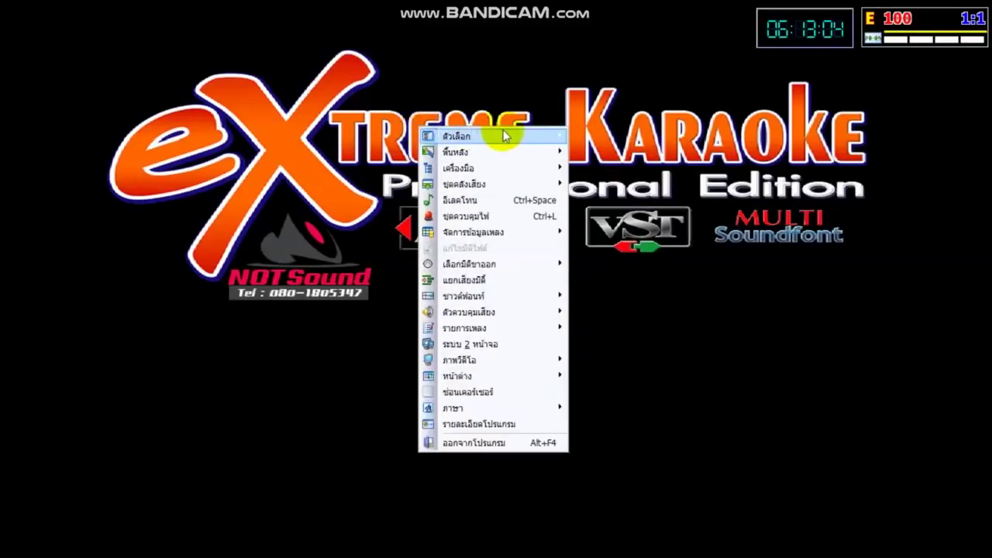
pyautogui.moveTo(504, 133)
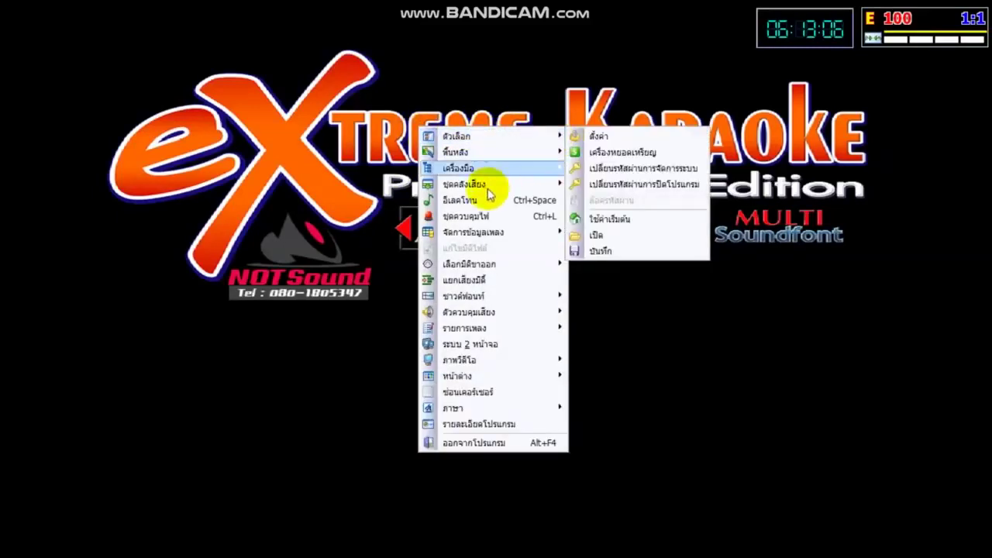
pyautogui.click(481, 282)
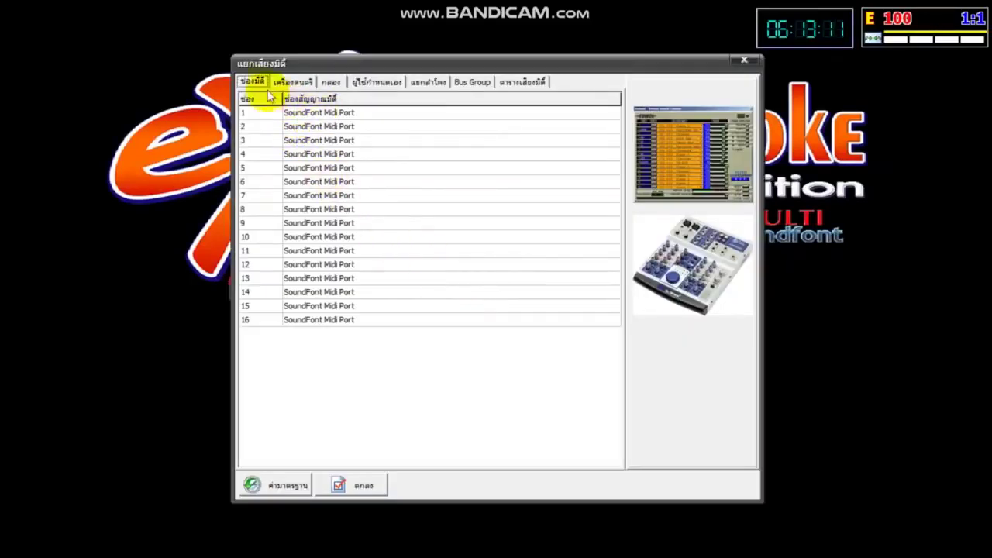
pyautogui.click(331, 116)
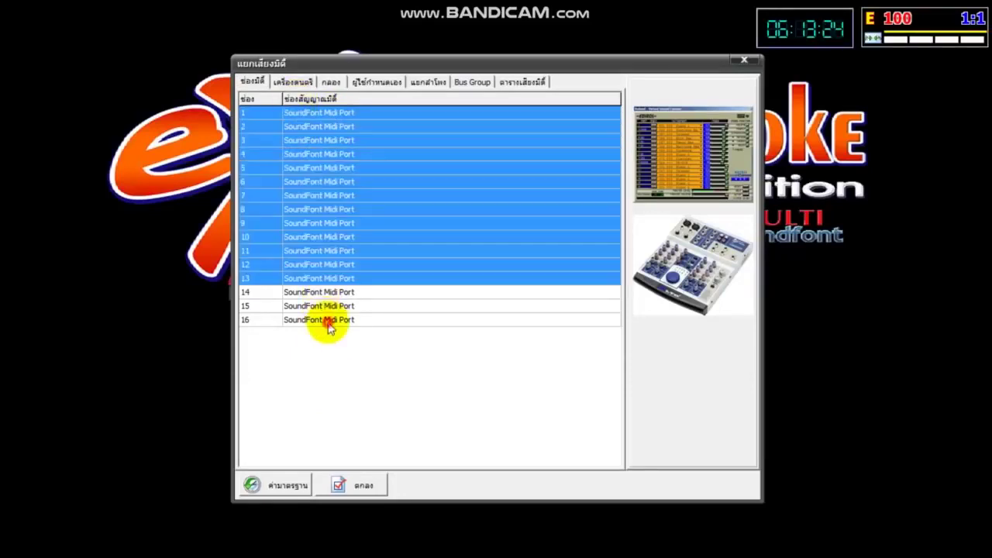
pyautogui.keyDown('shift'); pyautogui.click(328, 326); pyautogui.keyUp('shift')
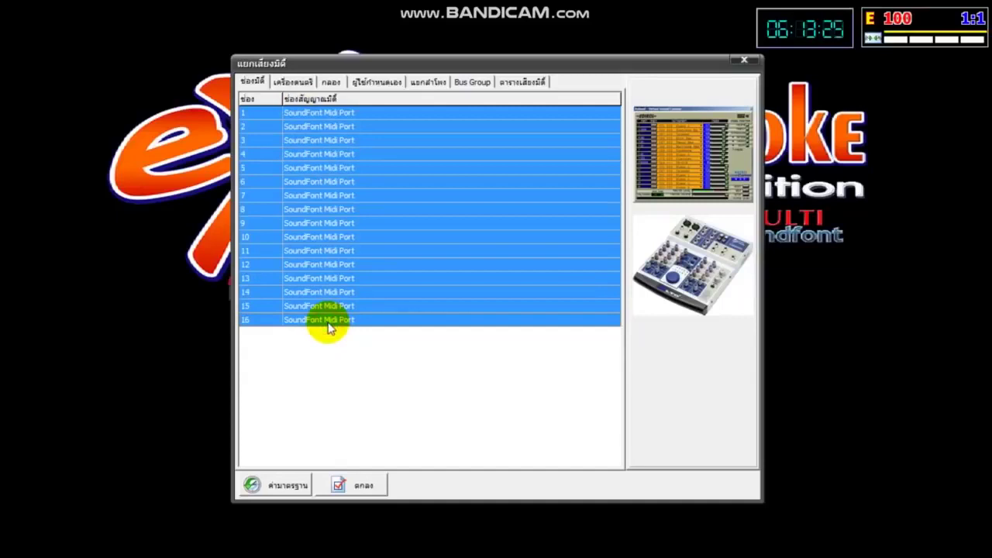
pyautogui.rightClick(322, 162)
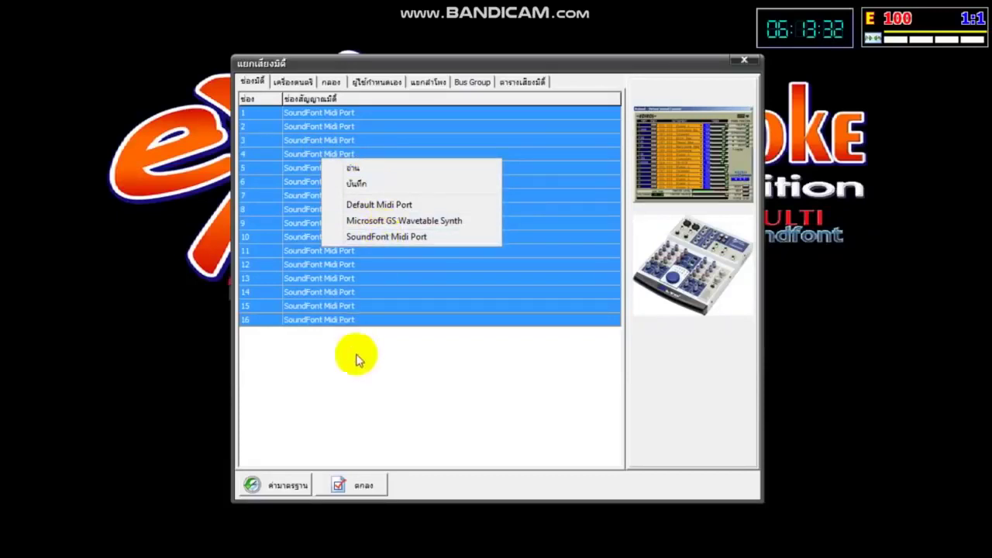
pyautogui.click(351, 388)
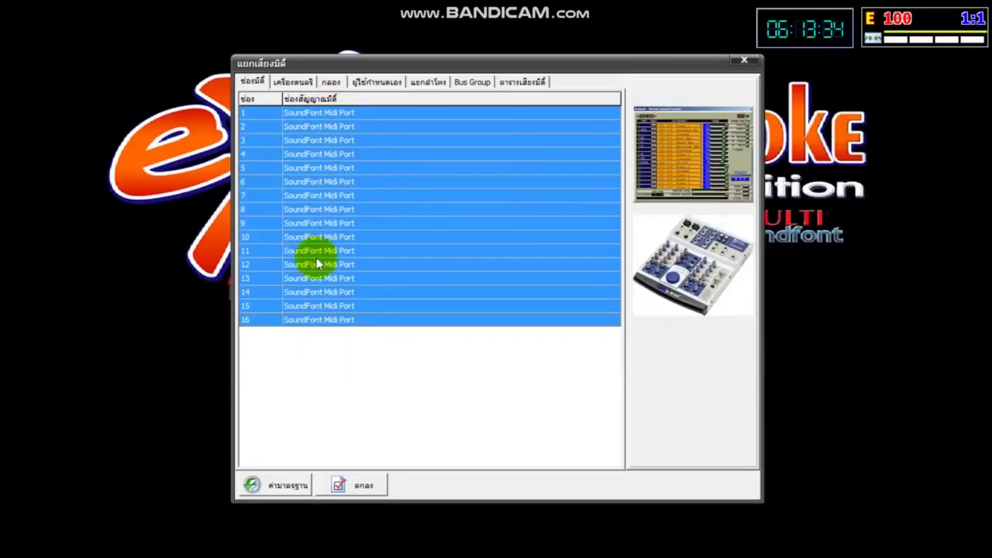
# Step: Select instruments 1 to 20 to view their MIDI port choices without changing them, and look over the drum port assignments
pyautogui.click(295, 83)
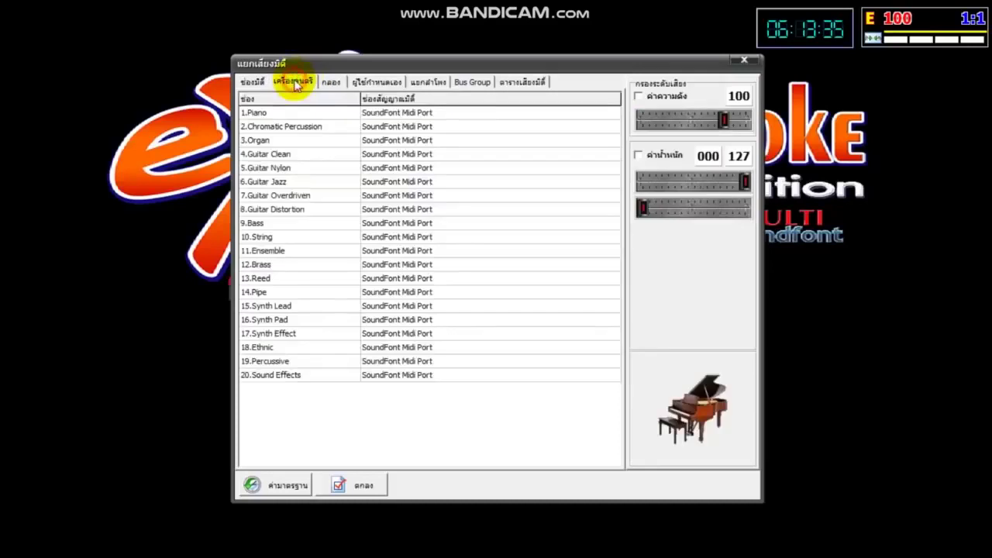
pyautogui.click(389, 116)
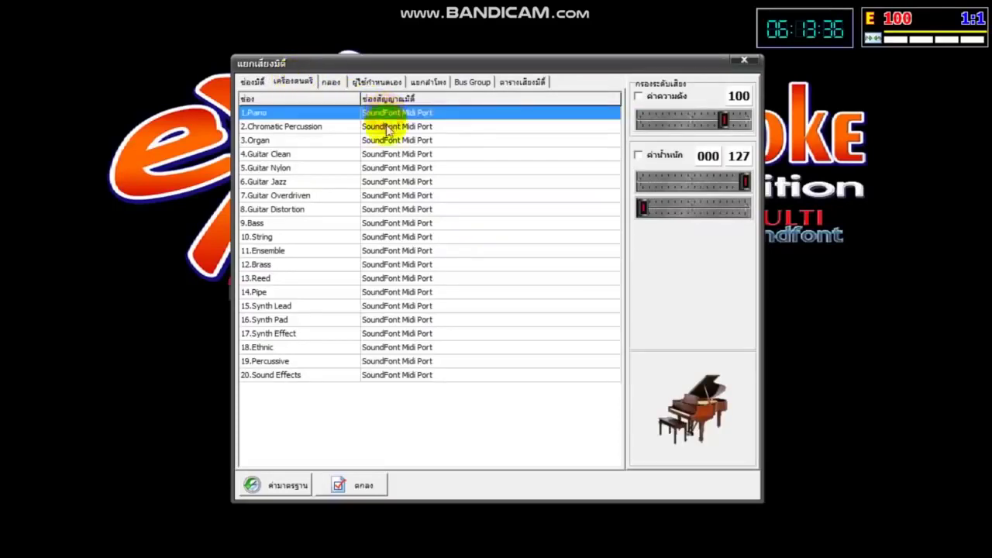
pyautogui.keyDown('shift'); pyautogui.click(408, 380); pyautogui.keyUp('shift')
pyautogui.rightClick(403, 220)
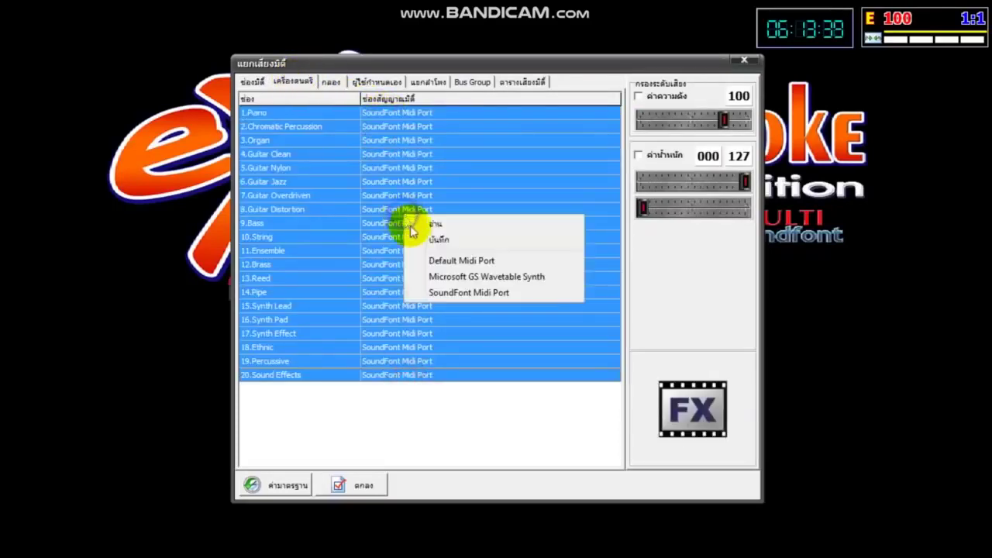
pyautogui.click(424, 419)
pyautogui.click(331, 81)
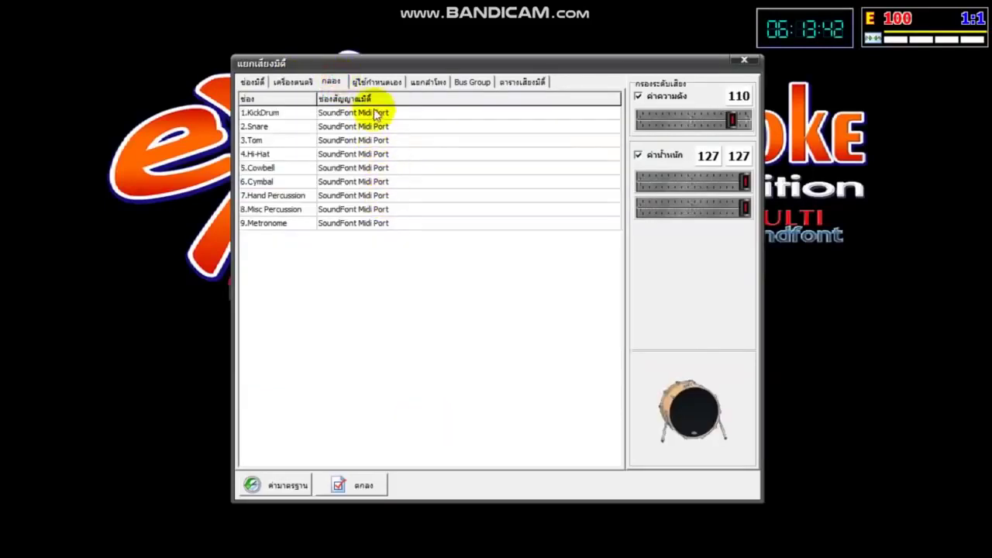
# Step: In the speaker separation list, view the soundfonts offered for Main Instrument through Trumpet without reassigning them, and close the MIDI separation settings
pyautogui.click(439, 82)
pyautogui.click(433, 114)
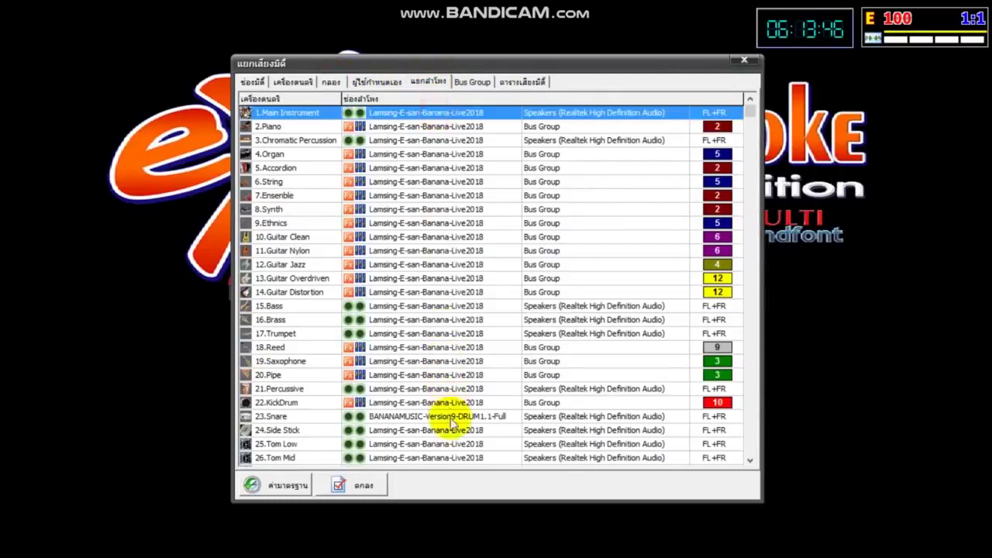
pyautogui.click(448, 444)
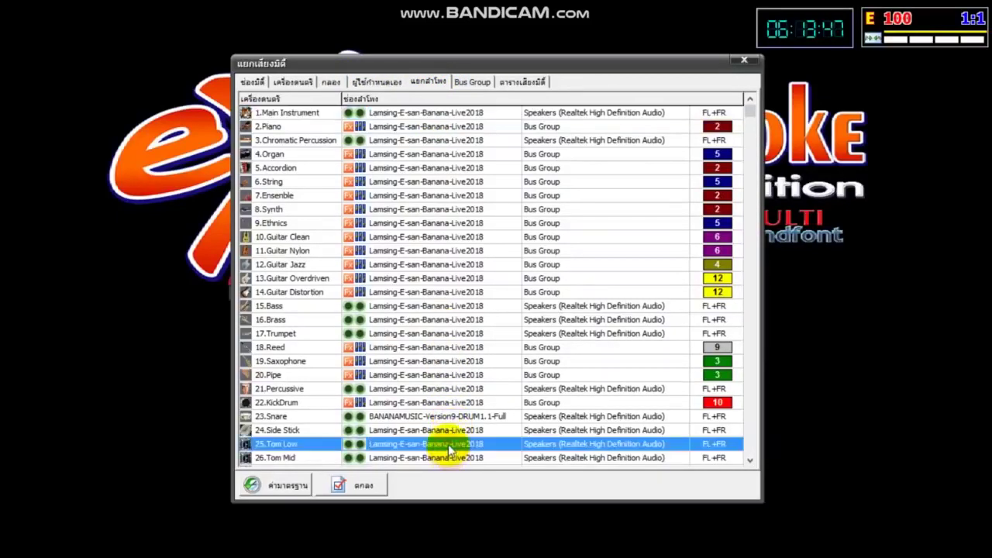
pyautogui.click(451, 115)
pyautogui.keyDown('shift'); pyautogui.click(447, 335); pyautogui.keyUp('shift')
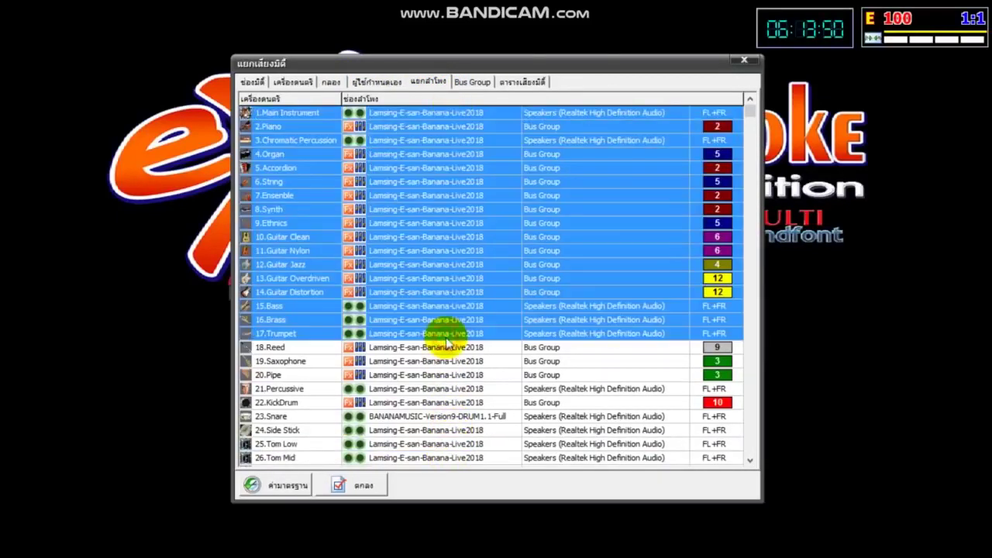
pyautogui.rightClick(418, 176)
pyautogui.moveTo(503, 231)
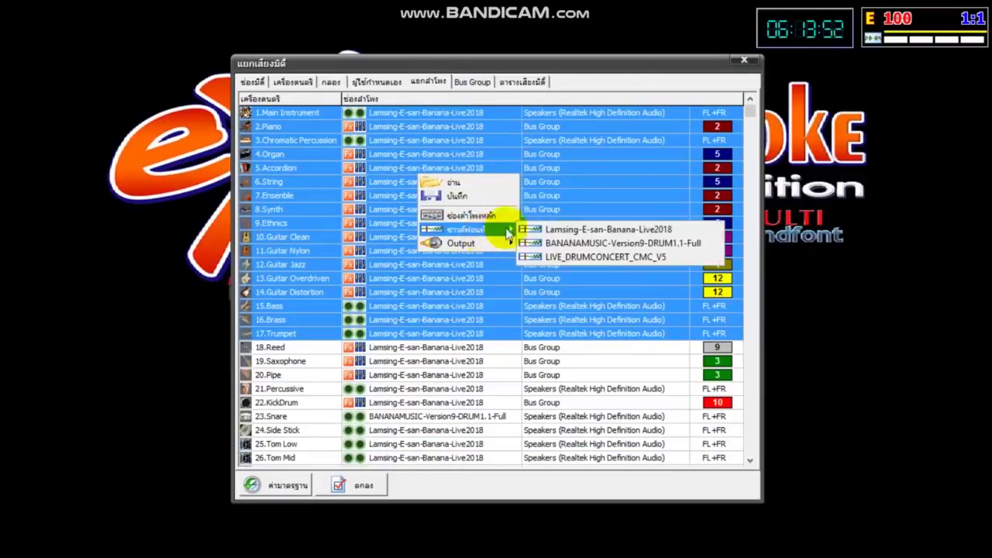
pyautogui.click(552, 74)
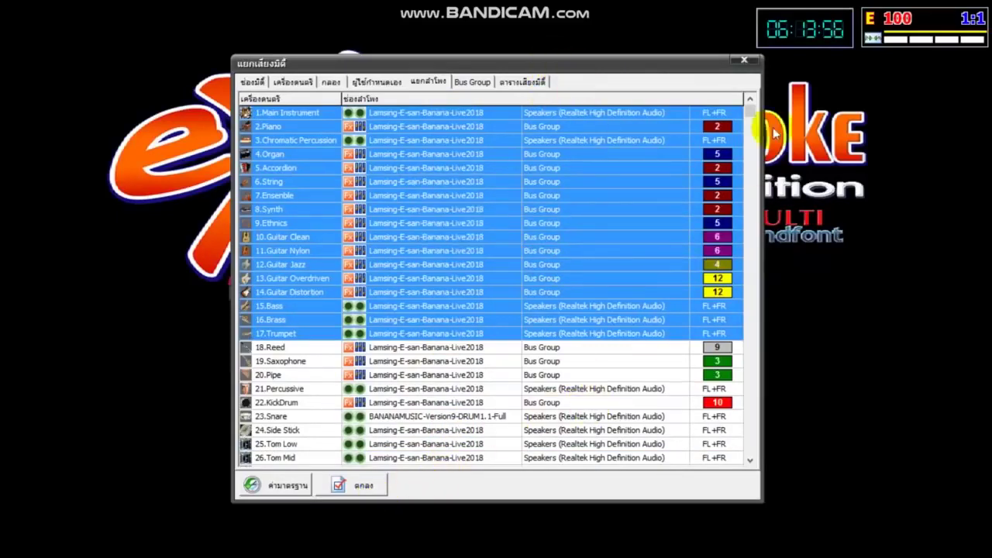
pyautogui.click(361, 486)
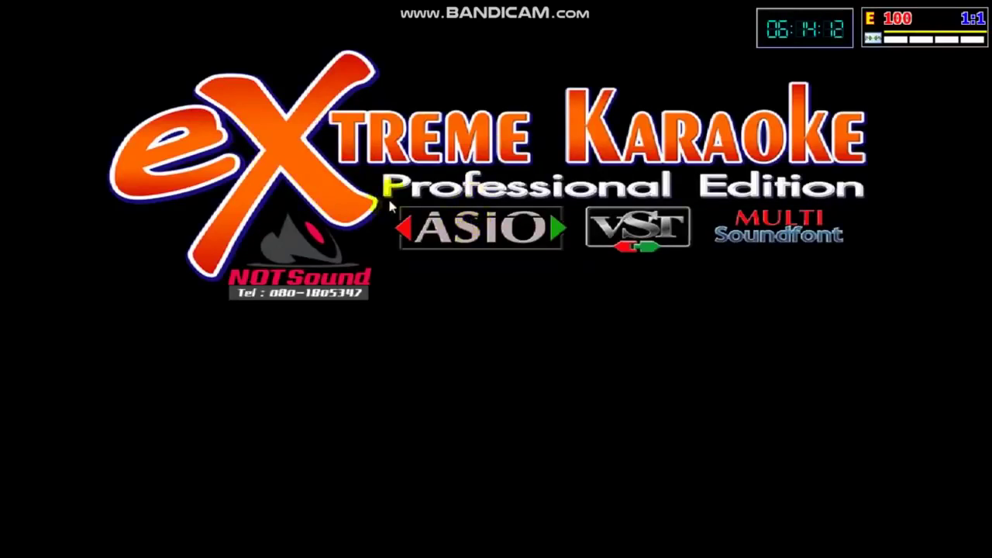
# Step: Open the song database, view the prompt for rebuilding the song list without running it, and close the database
pyautogui.rightClick(416, 188)
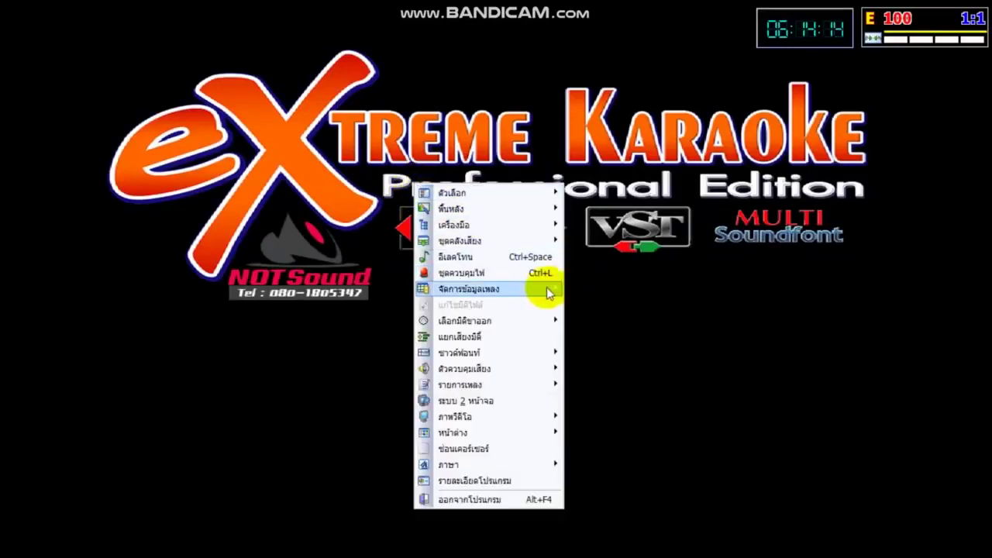
pyautogui.moveTo(547, 288)
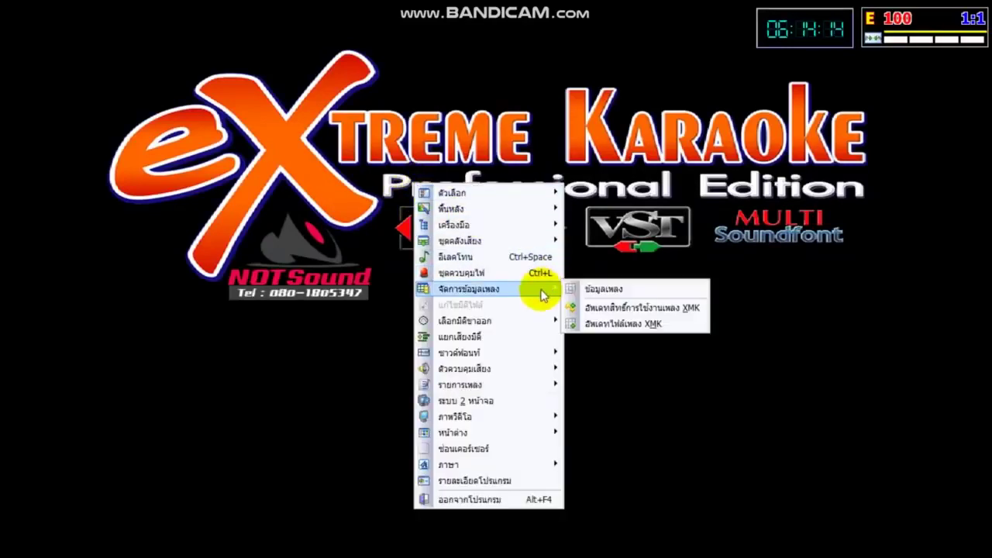
pyautogui.click(609, 290)
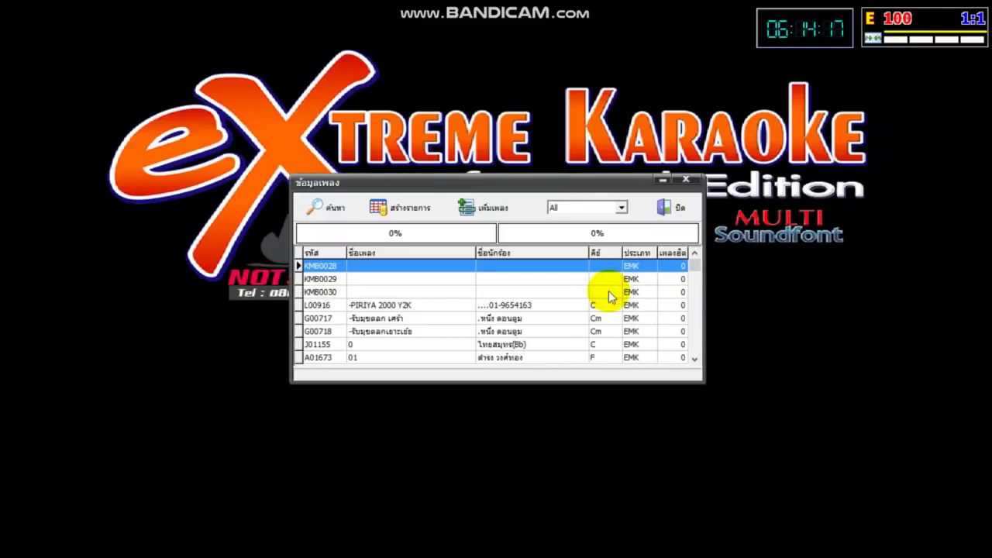
pyautogui.click(408, 213)
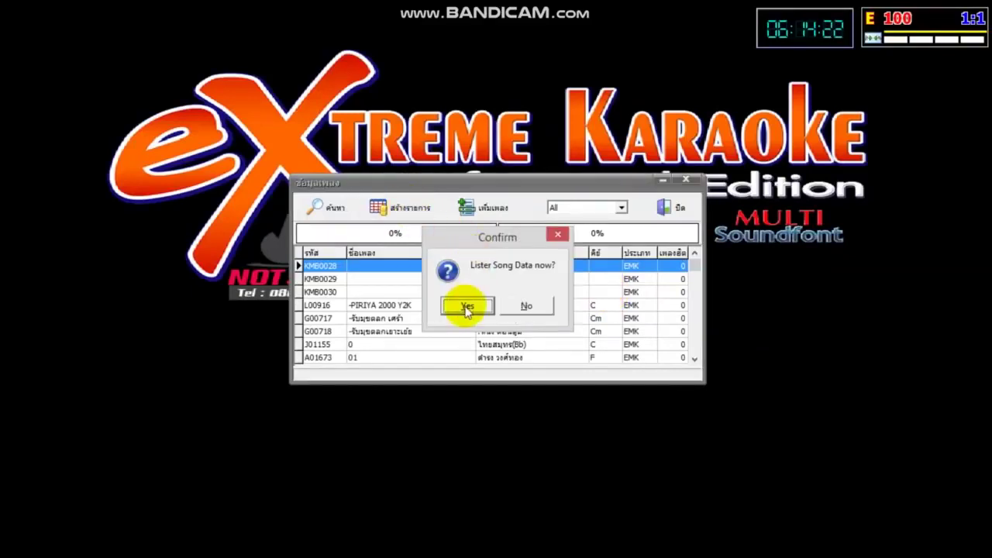
pyautogui.click(559, 236)
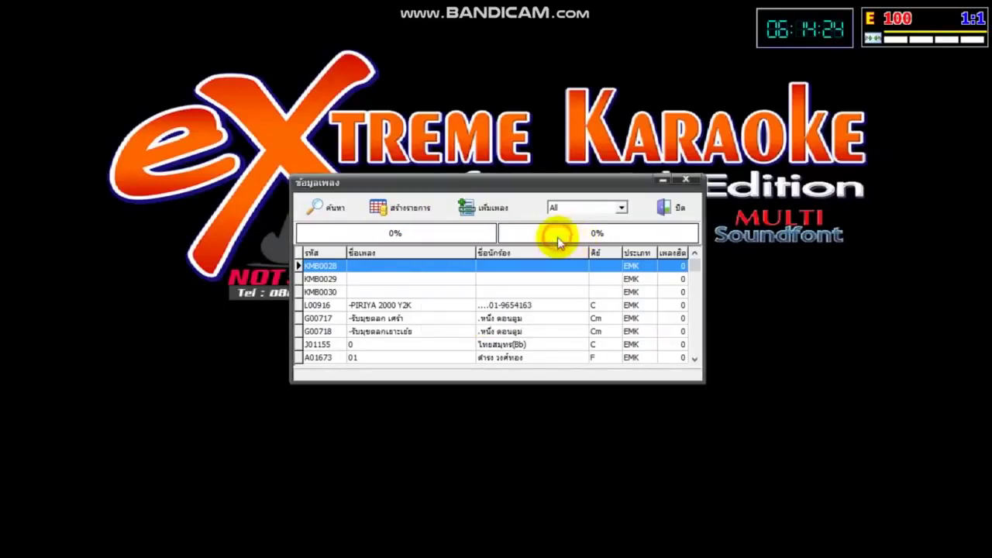
pyautogui.click(679, 211)
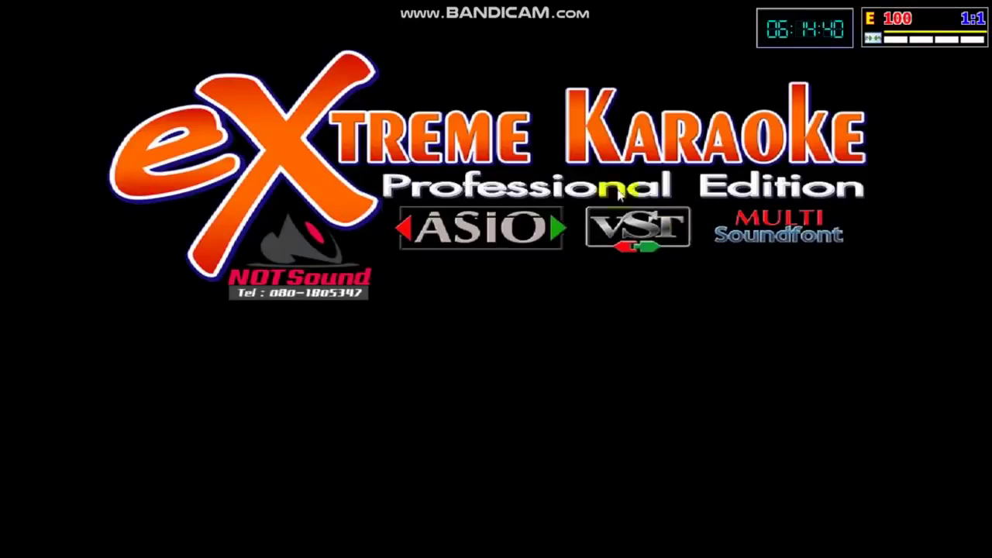
# Step: Open the XMK song file update, look over the downloadable song sets and the update checkbox, and close it without downloading
pyautogui.rightClick(385, 170)
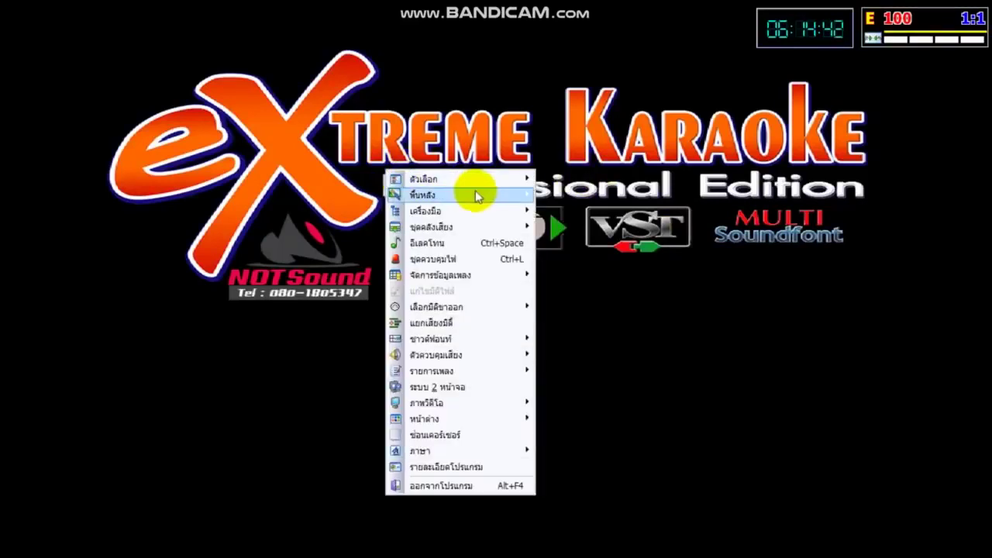
pyautogui.moveTo(492, 279)
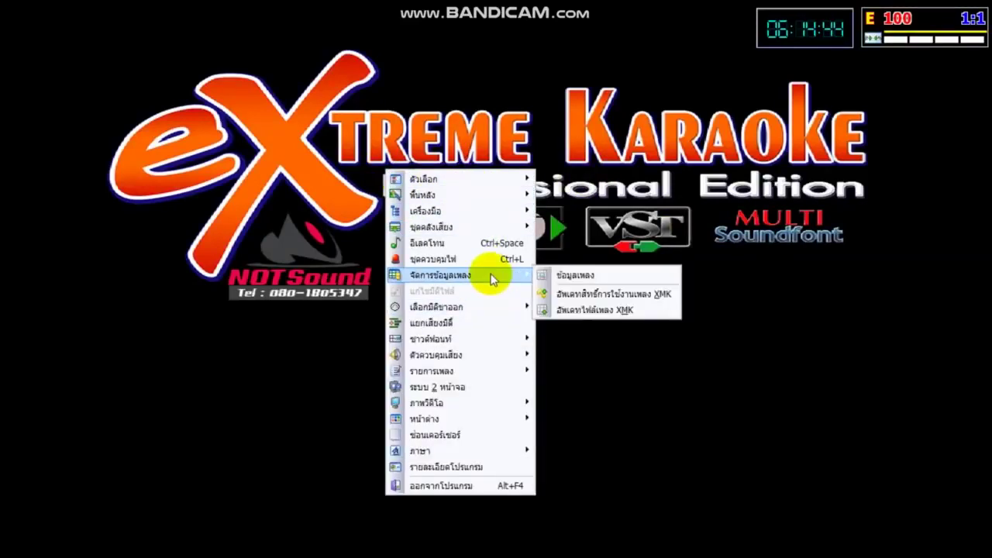
pyautogui.click(598, 312)
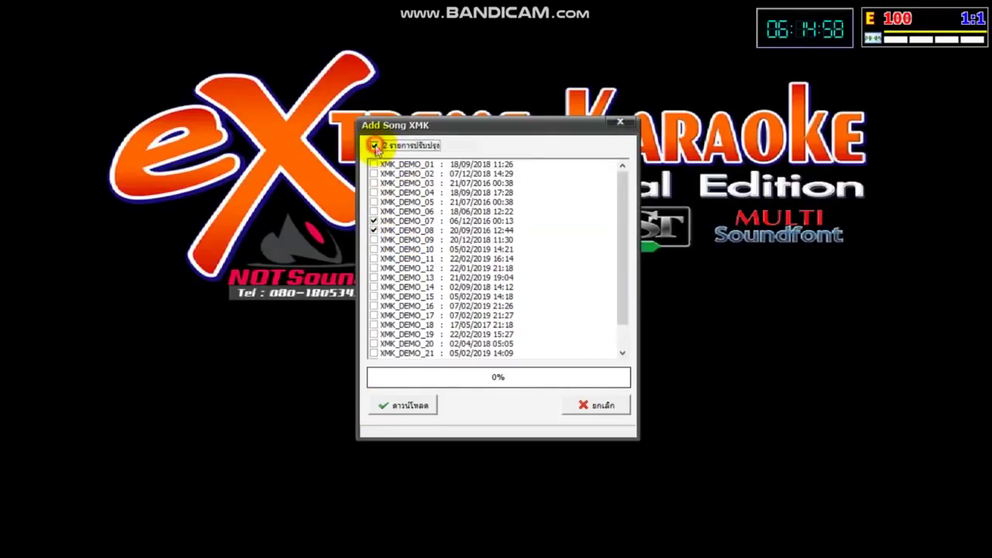
pyautogui.click(375, 146)
pyautogui.click(375, 147)
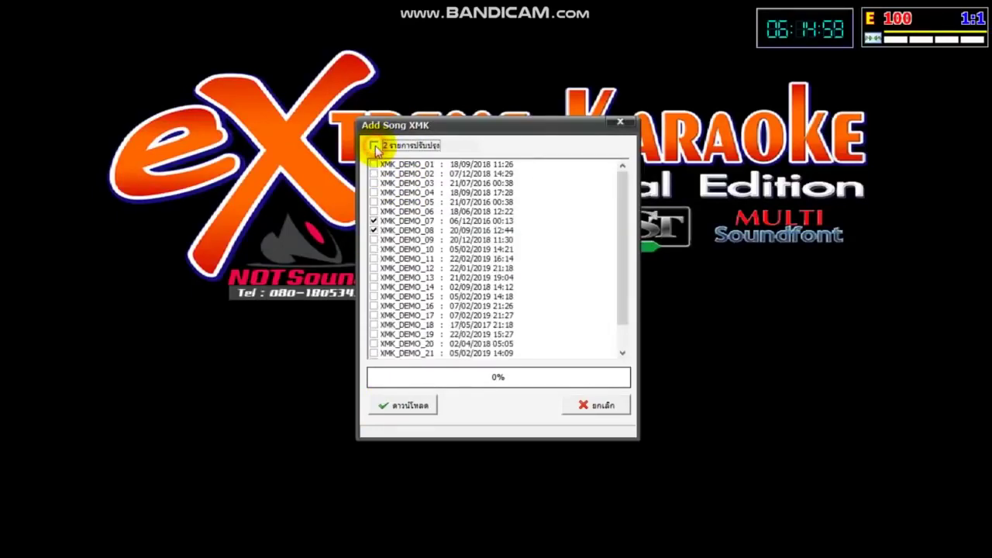
pyautogui.click(620, 126)
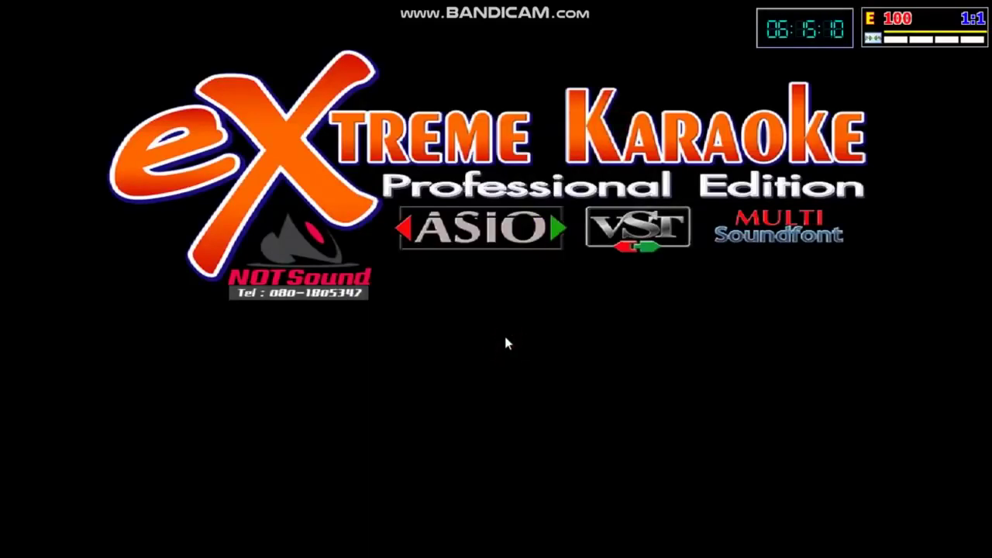
# Step: Search the song titles for "คารถ" and start the EMK song คารถแห่ (PRK0090)
pyautogui.write('คา')
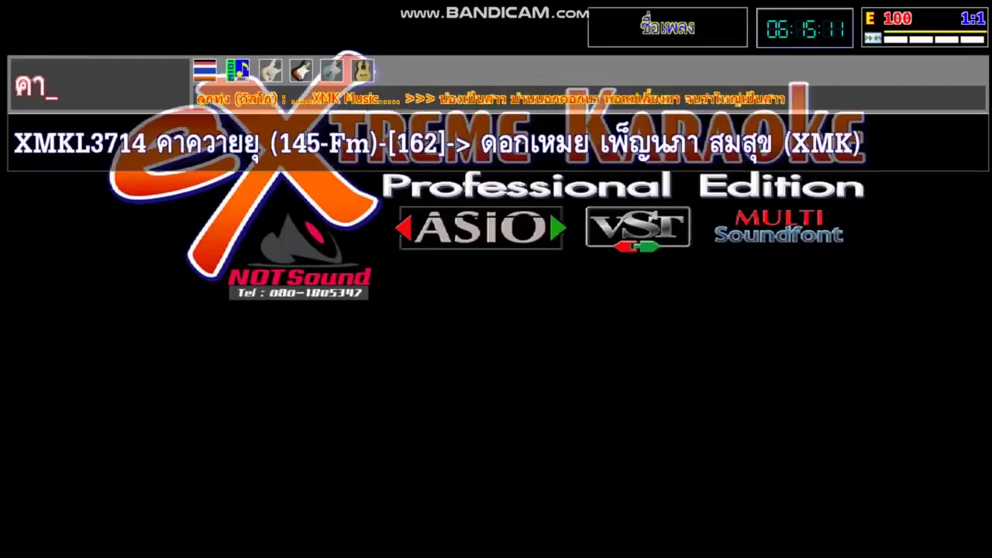
pyautogui.write('รถ')
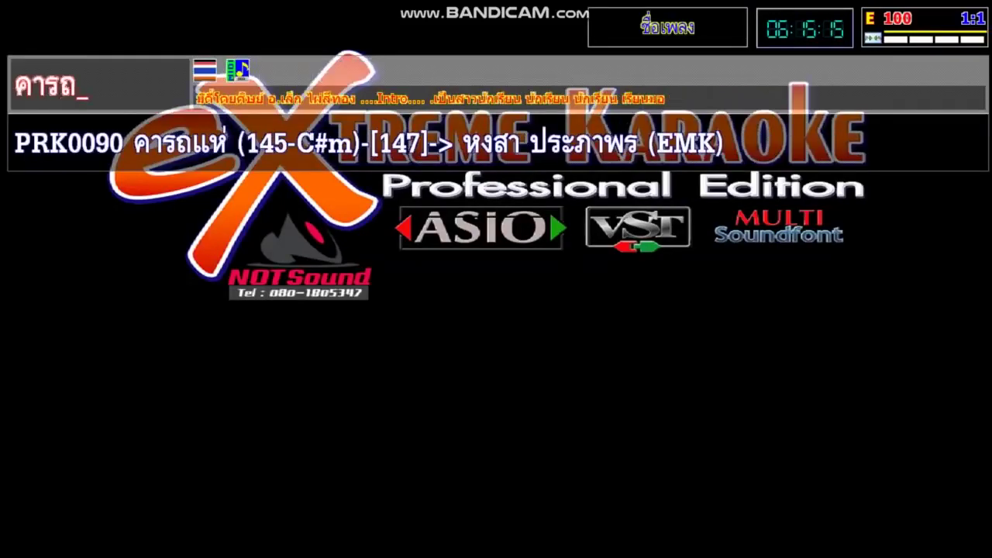
pyautogui.press('Return')
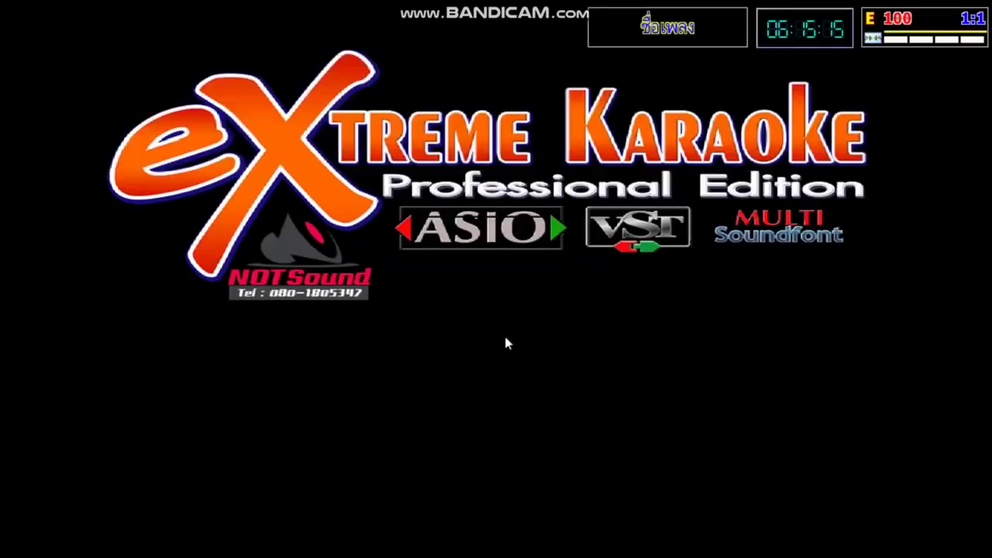